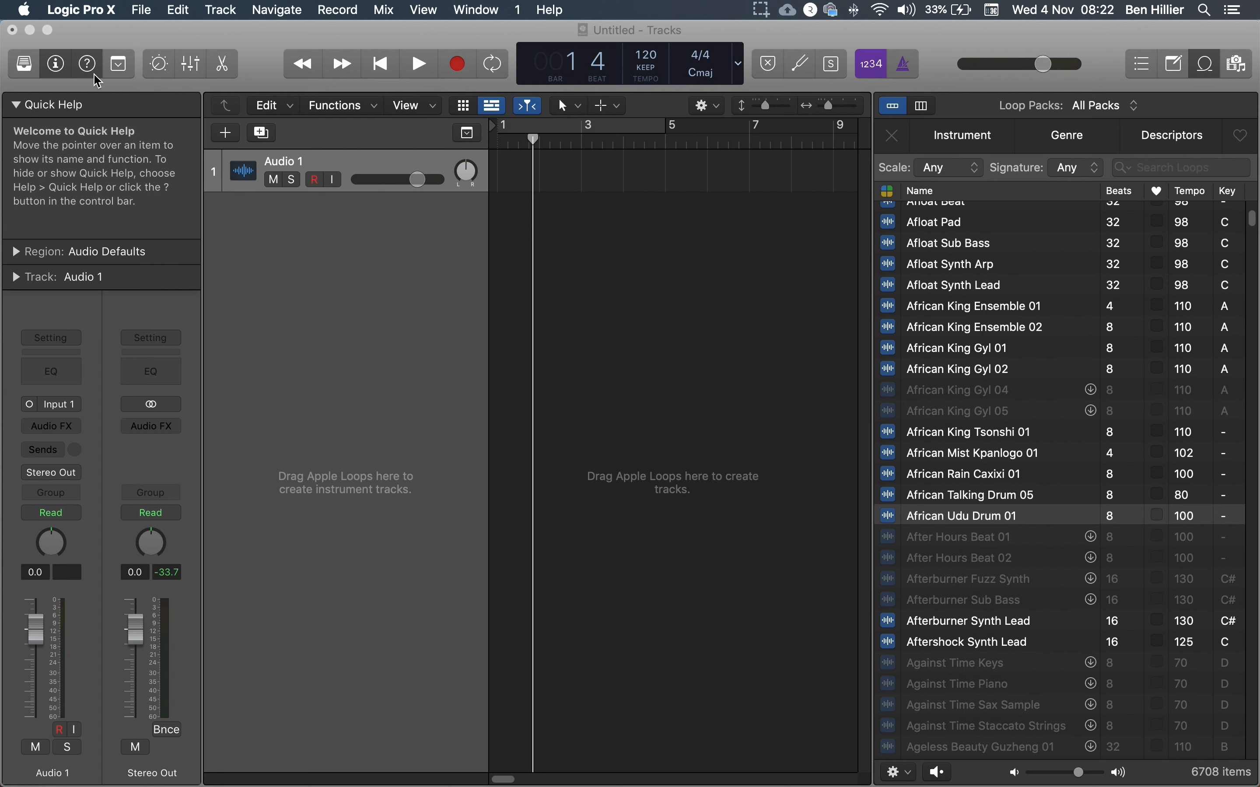
# Check in the Advanced preferences that Show Advanced Tools and all additional options are enabled, then close the preferences
pyautogui.click(99, 13)
pyautogui.moveTo(99, 57)
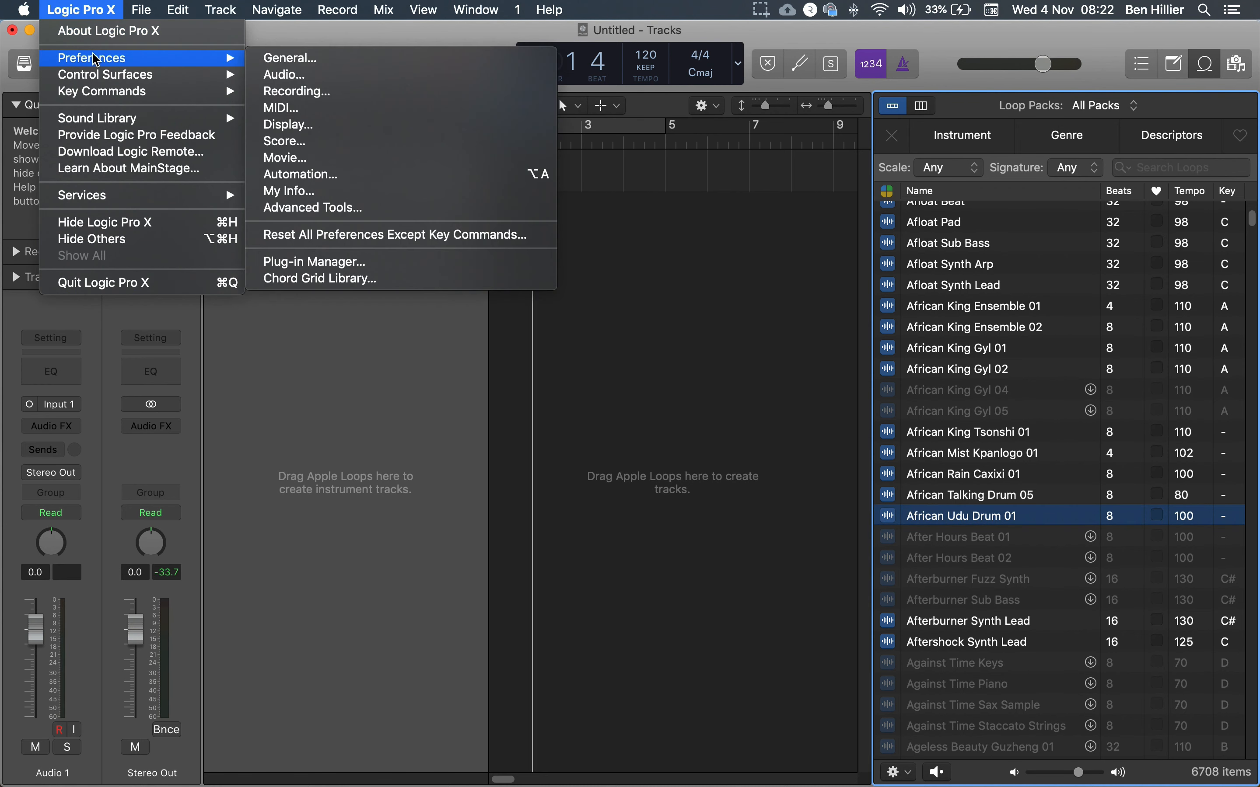
pyautogui.click(304, 207)
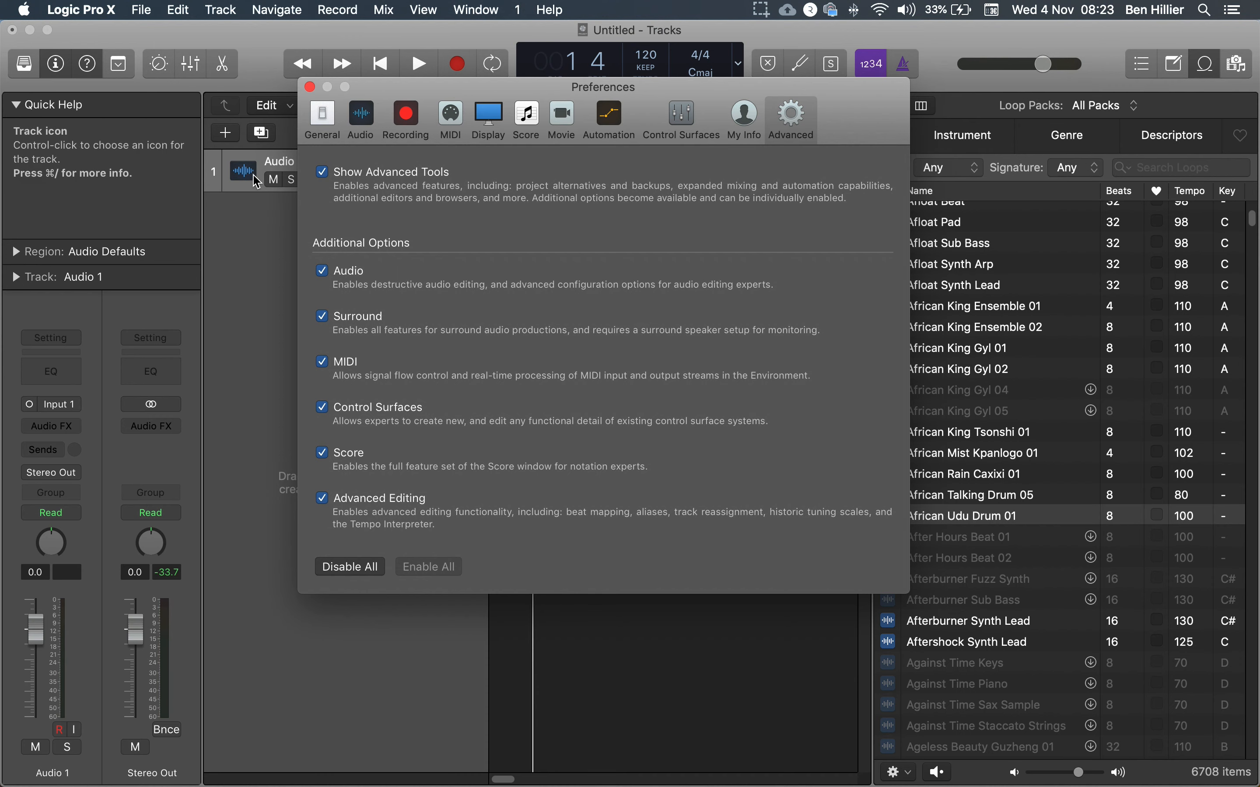
pyautogui.click(310, 87)
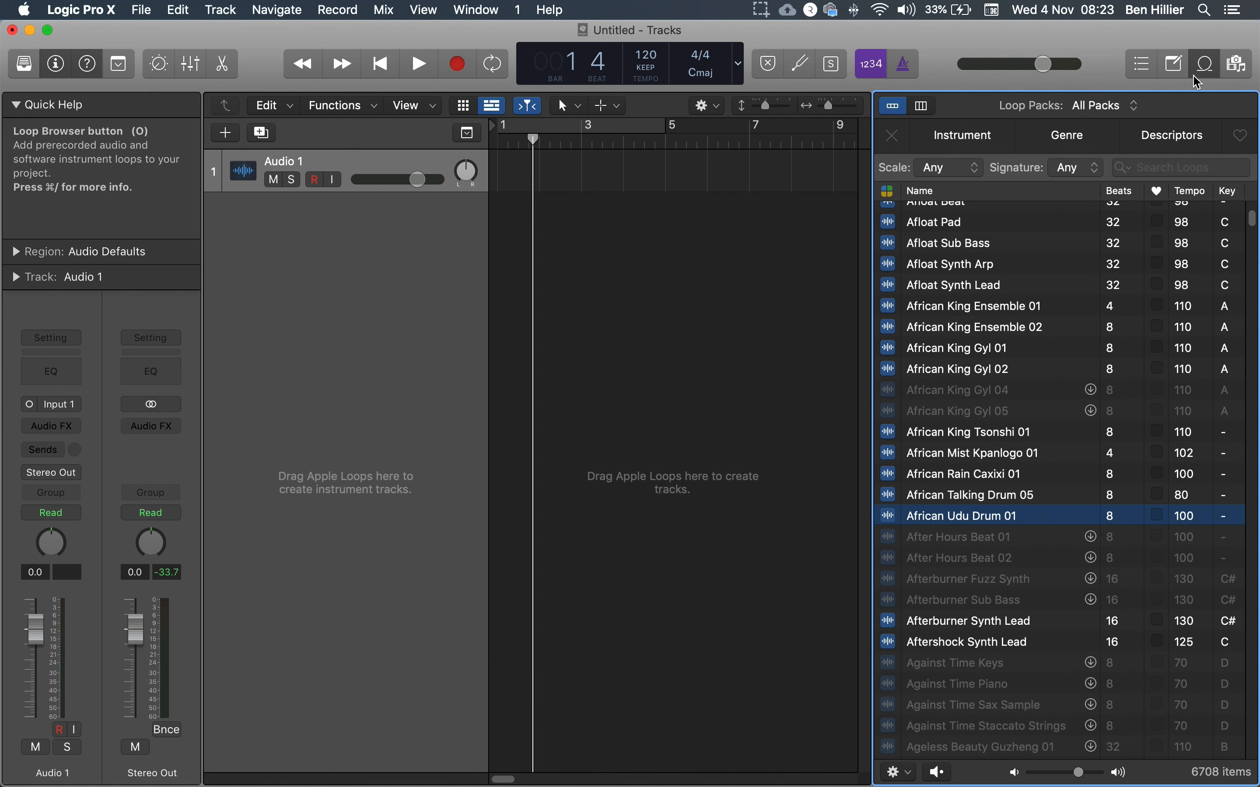
# Show the Loop Browser and look through the list of available Apple Loops
pyautogui.click(1206, 65)
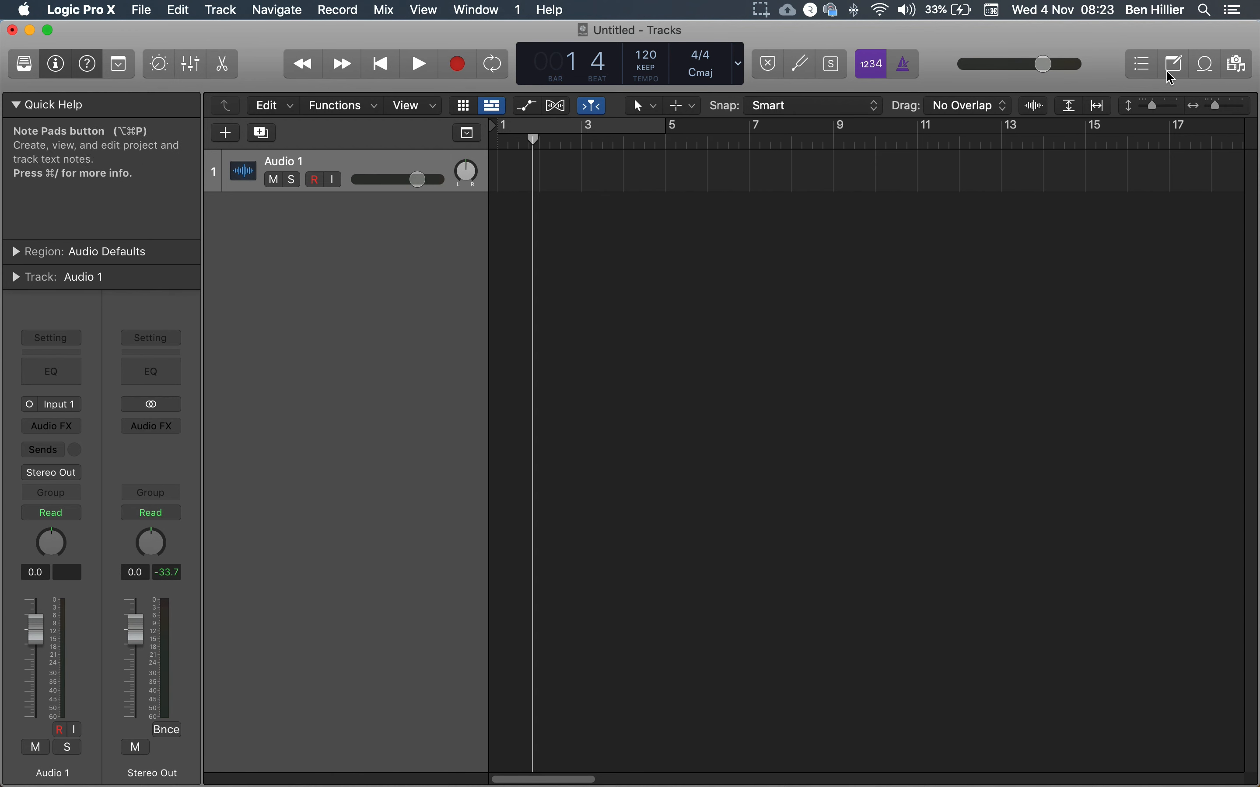
pyautogui.click(1205, 72)
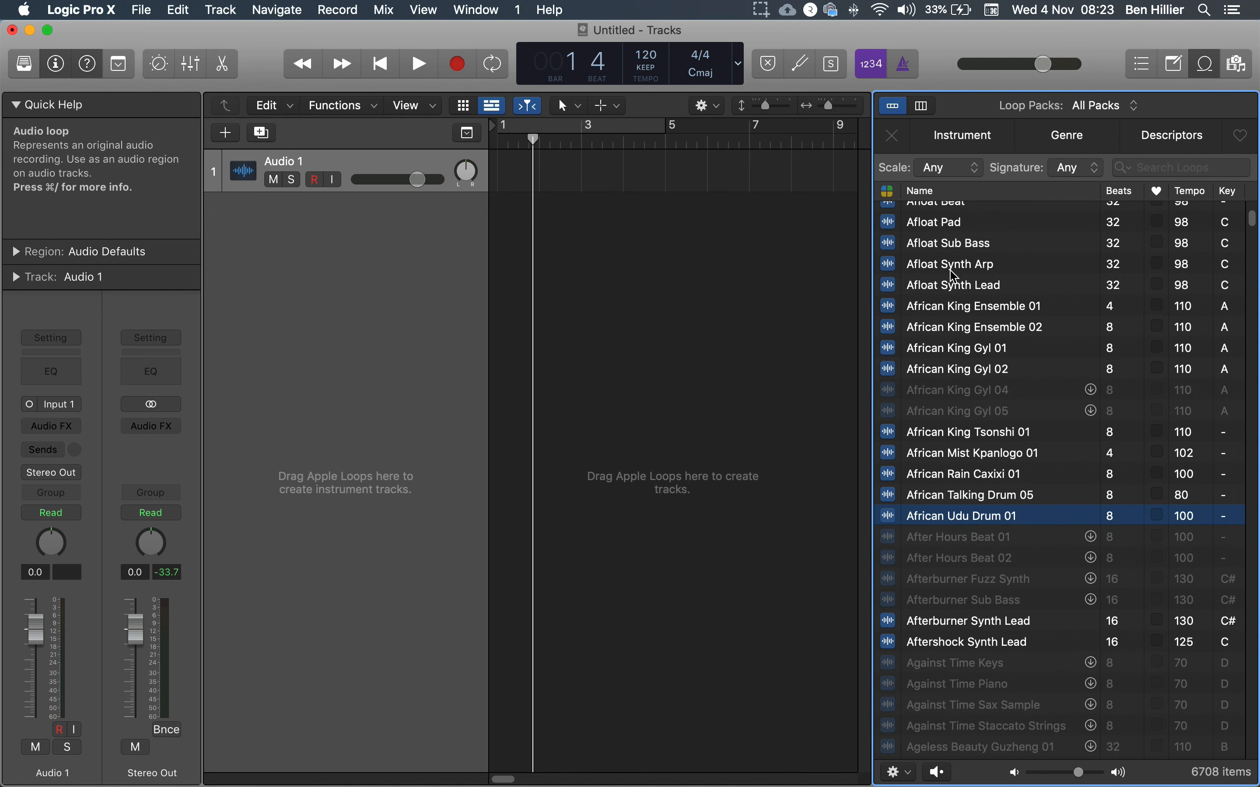
pyautogui.scroll(-10, 955, 276)
pyautogui.scroll(6, 917, 278)
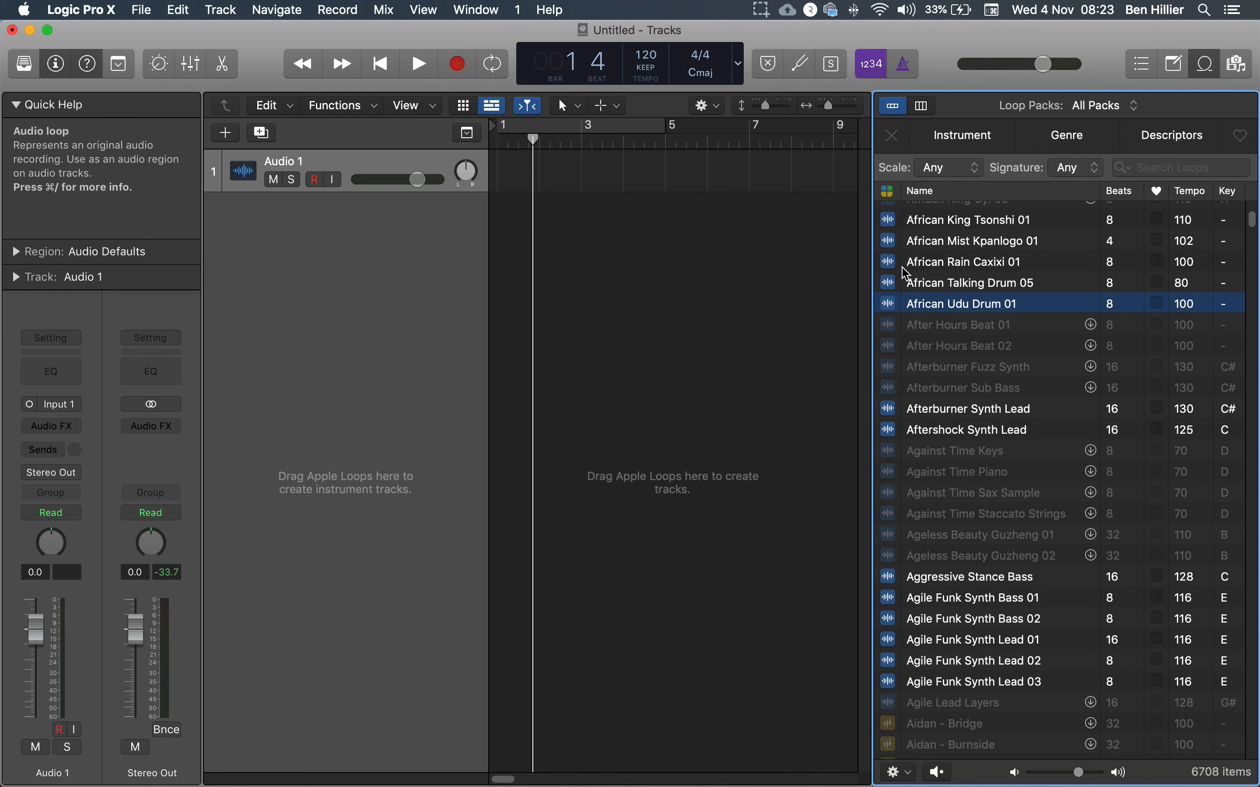
pyautogui.scroll(15, 898, 254)
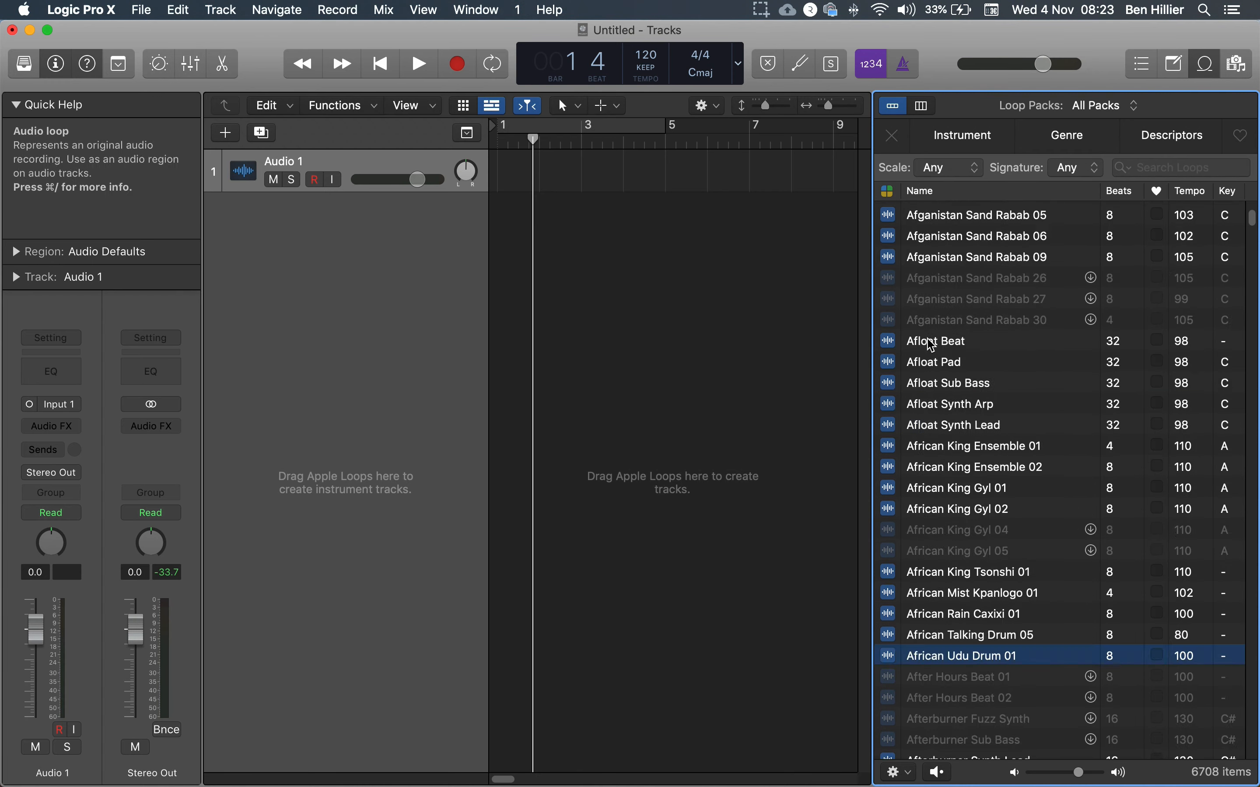
pyautogui.scroll(-20, 944, 389)
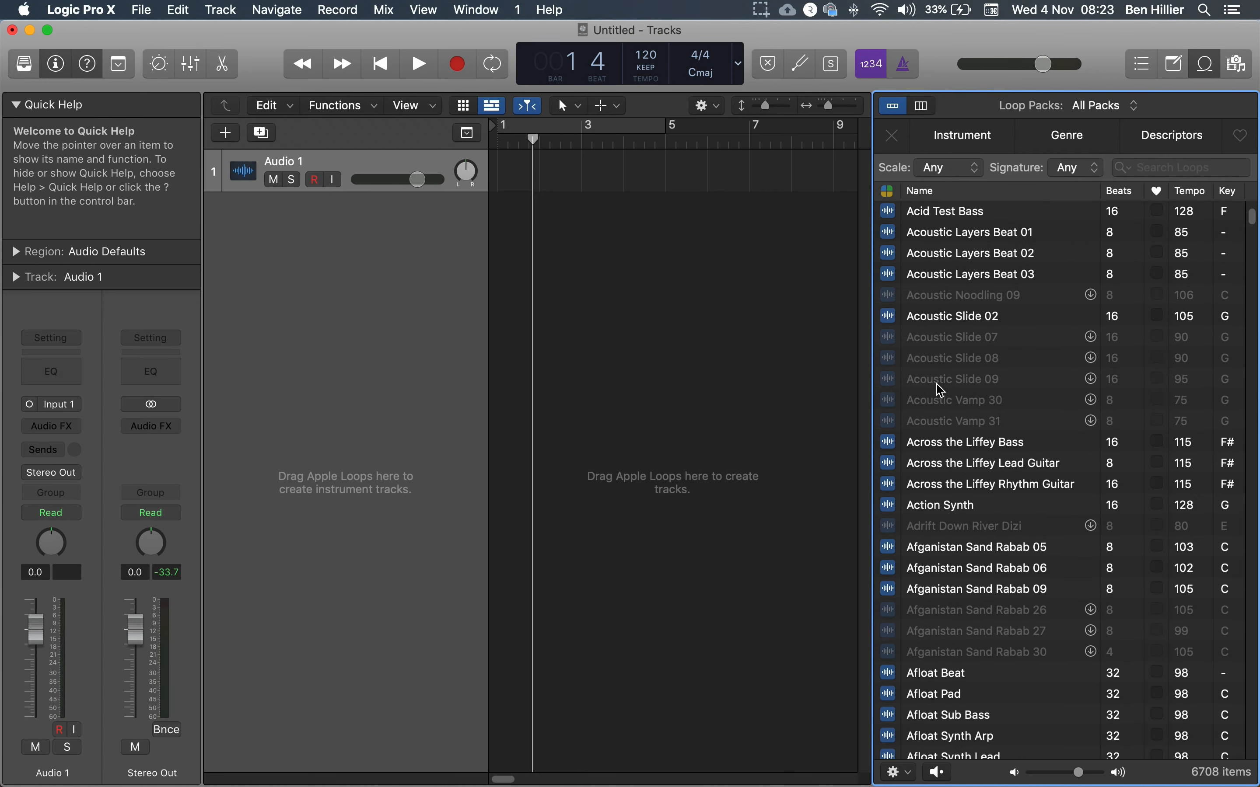
pyautogui.scroll(-20, 952, 411)
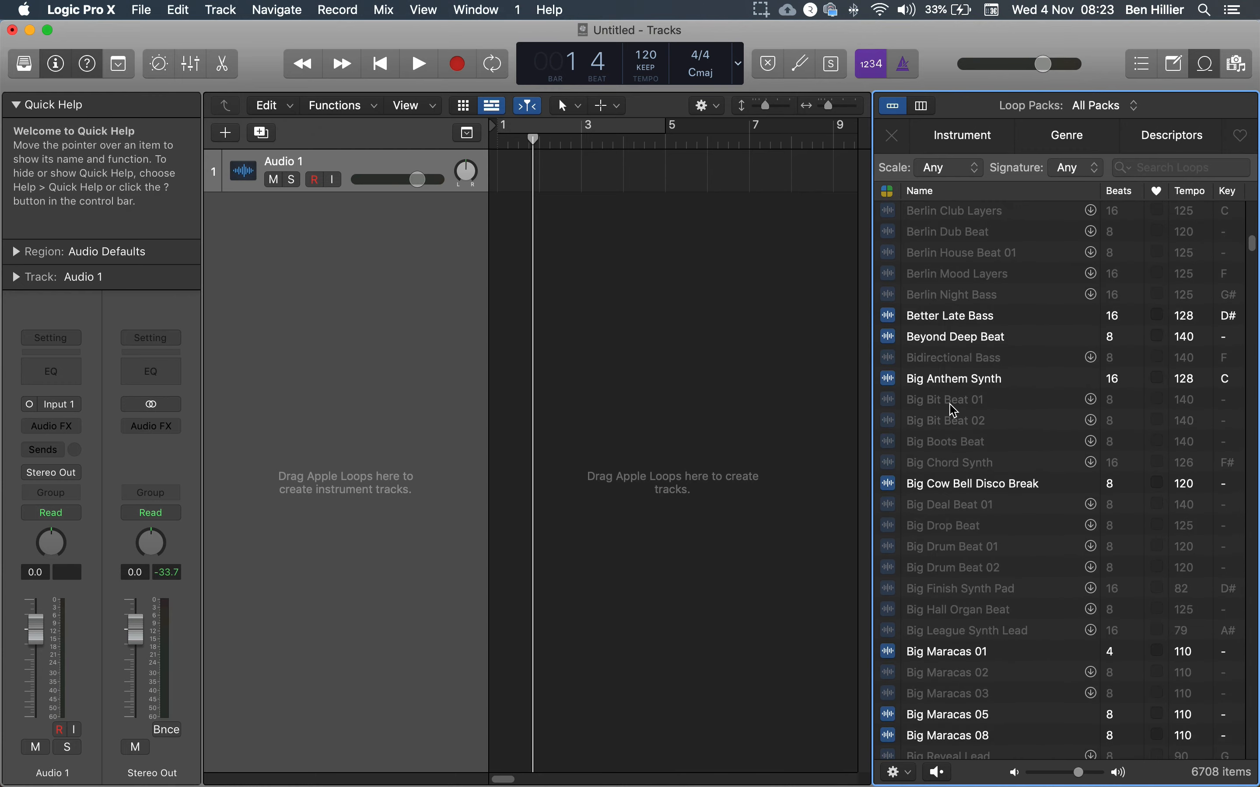
pyautogui.scroll(-20, 955, 418)
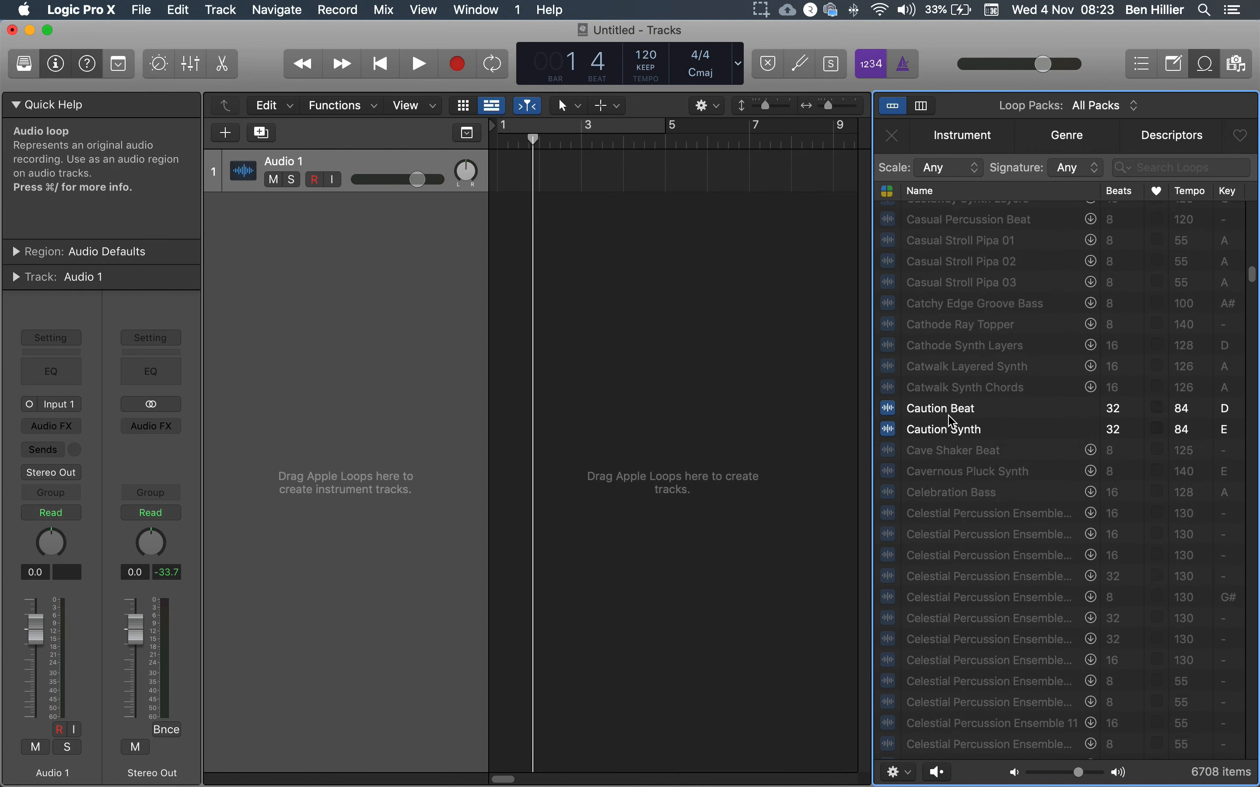
pyautogui.scroll(-20, 932, 463)
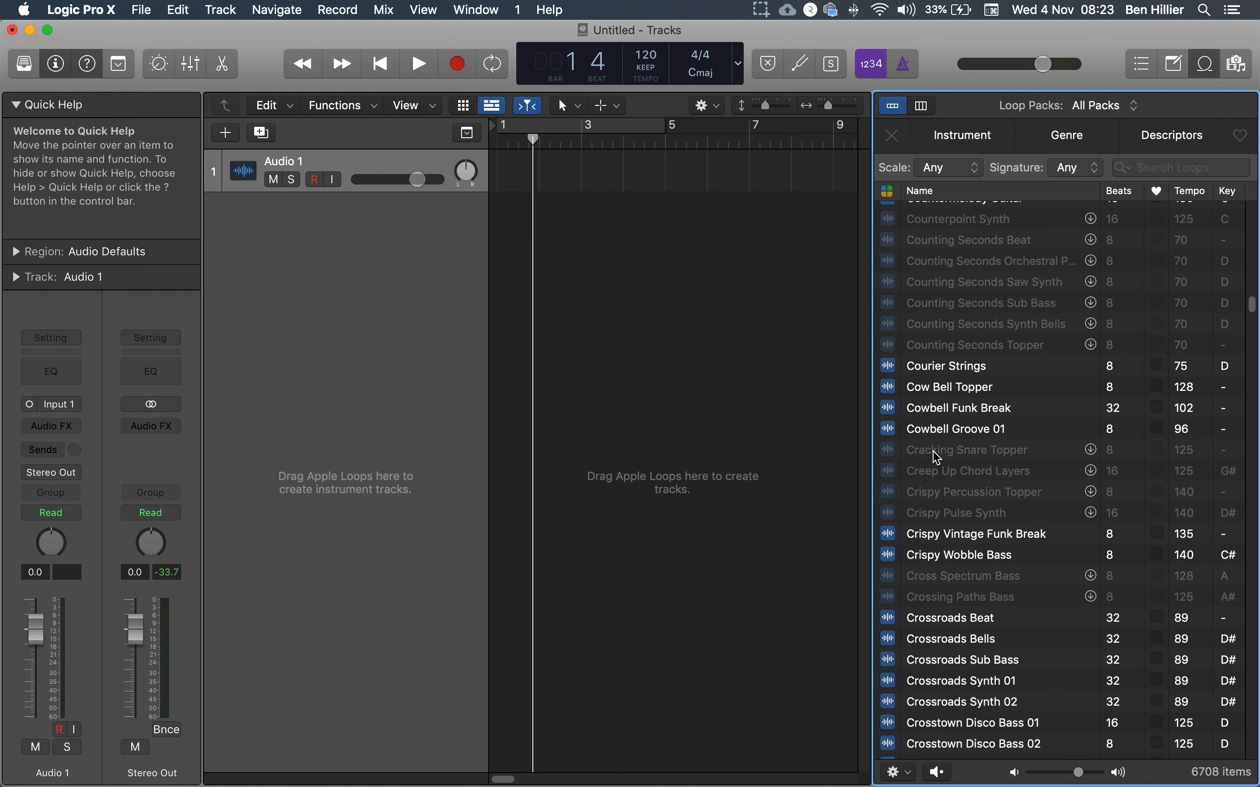
pyautogui.scroll(-20, 941, 450)
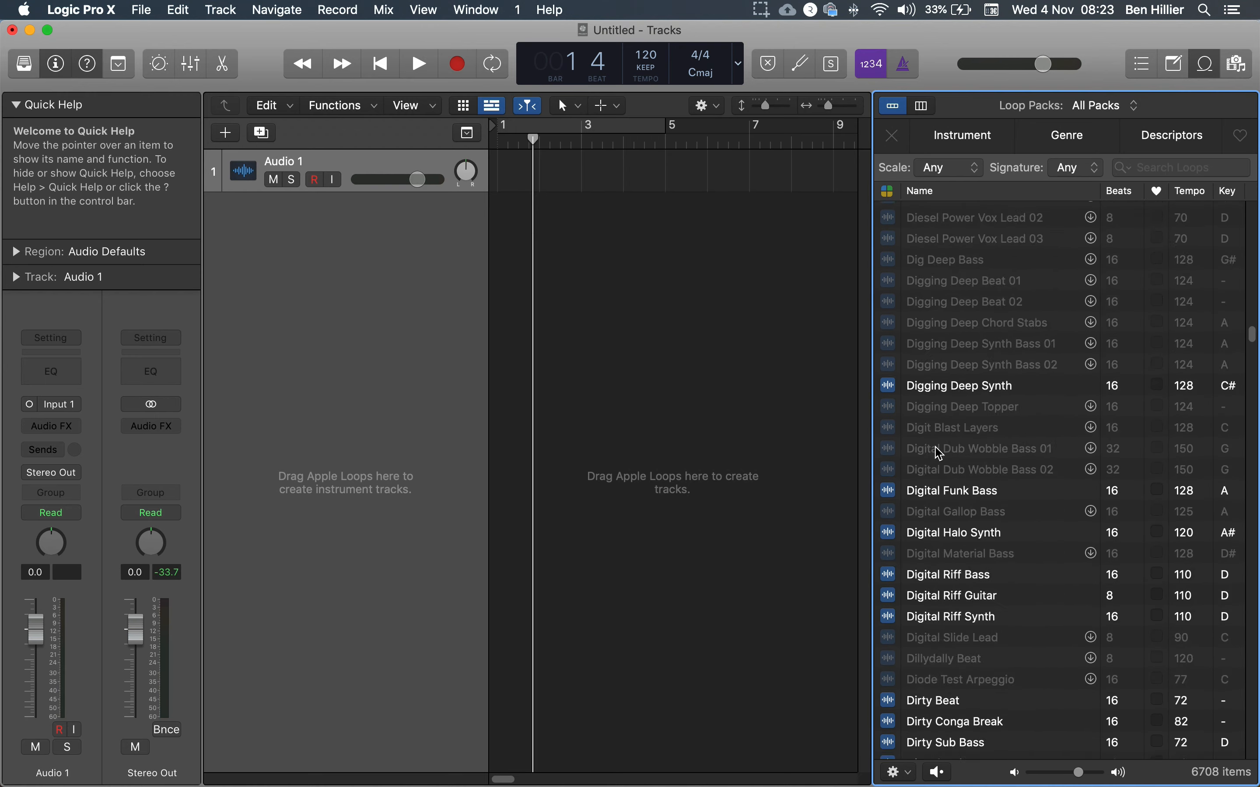
pyautogui.scroll(10, 1041, 416)
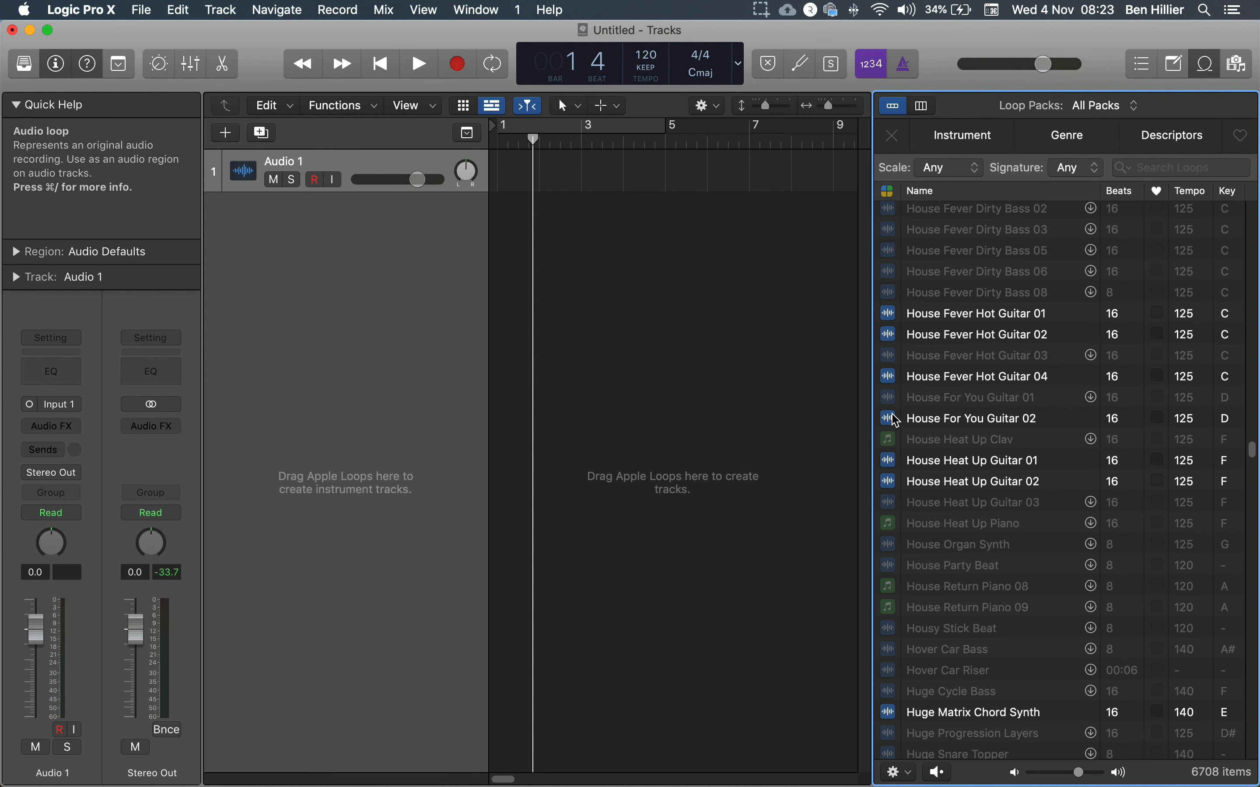
pyautogui.scroll(10, 1254, 319)
pyautogui.scroll(15, 1255, 319)
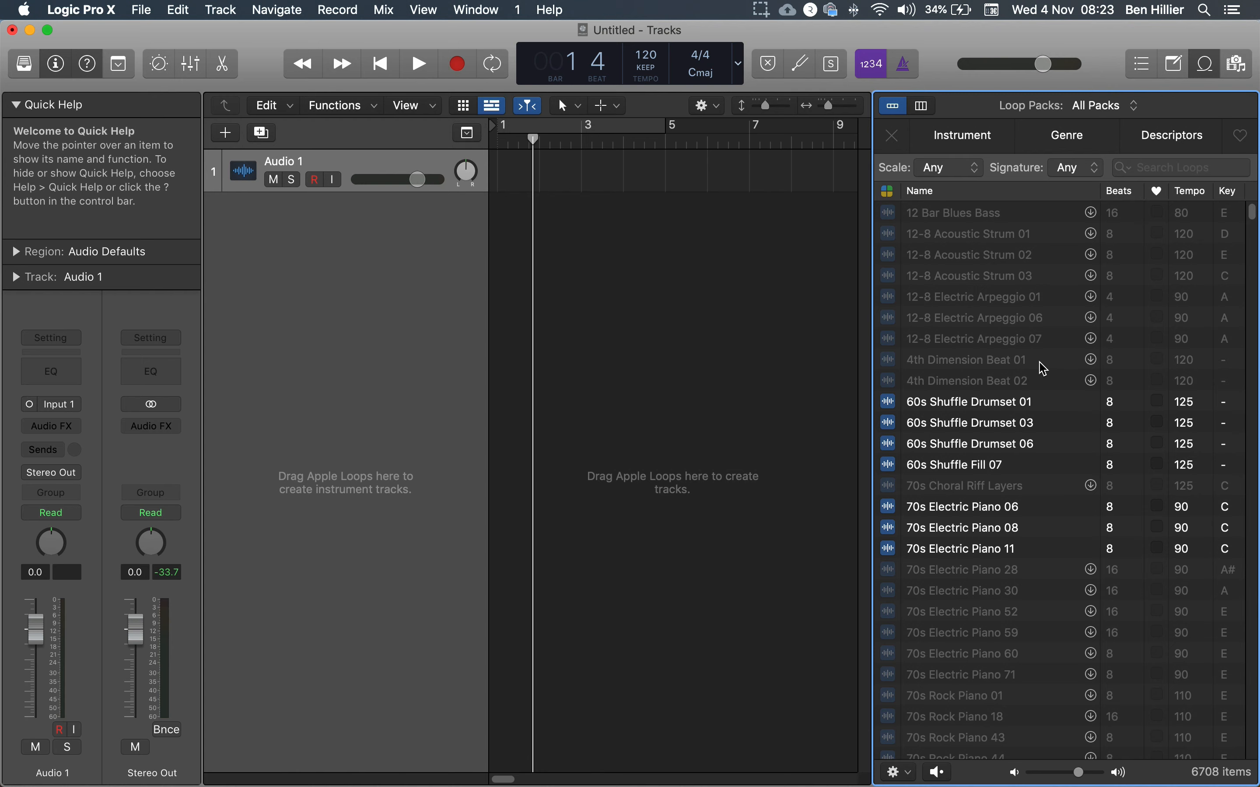
pyautogui.scroll(-5, 1036, 378)
pyautogui.scroll(-8, 1035, 378)
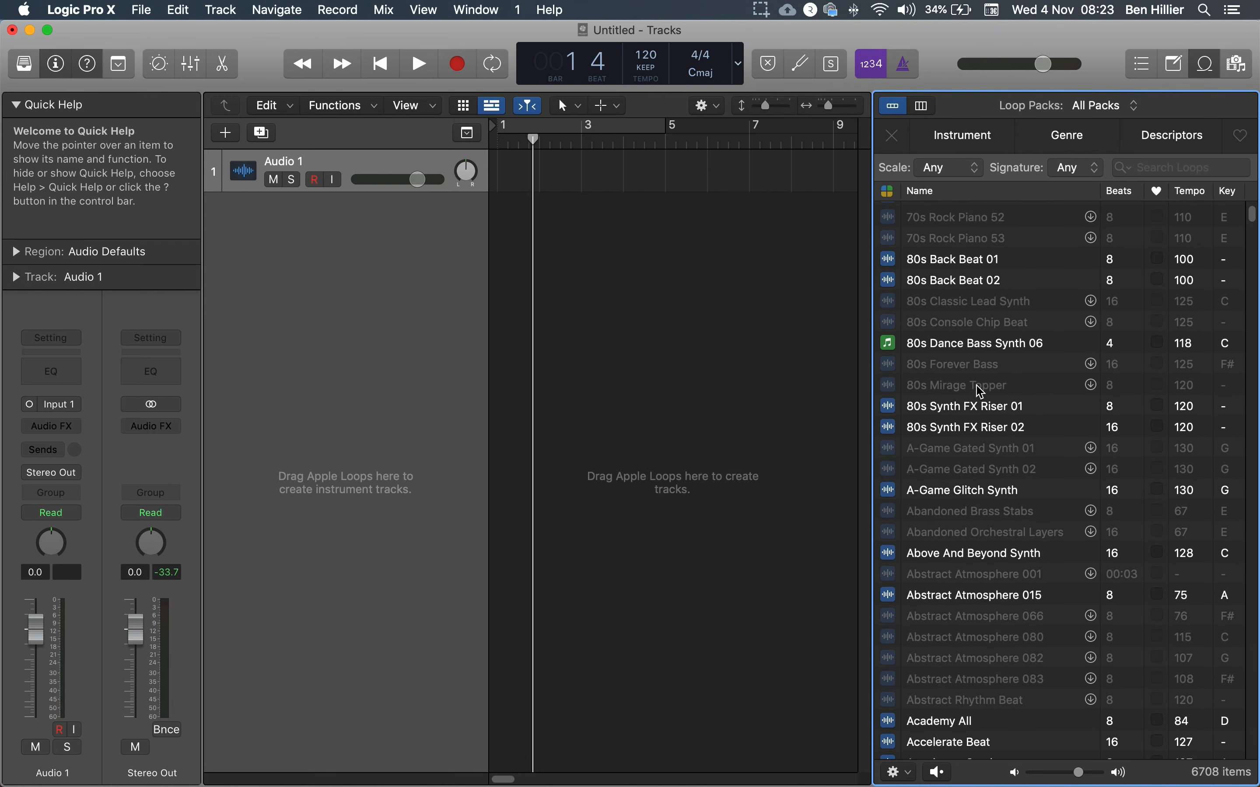
pyautogui.scroll(-13, 980, 451)
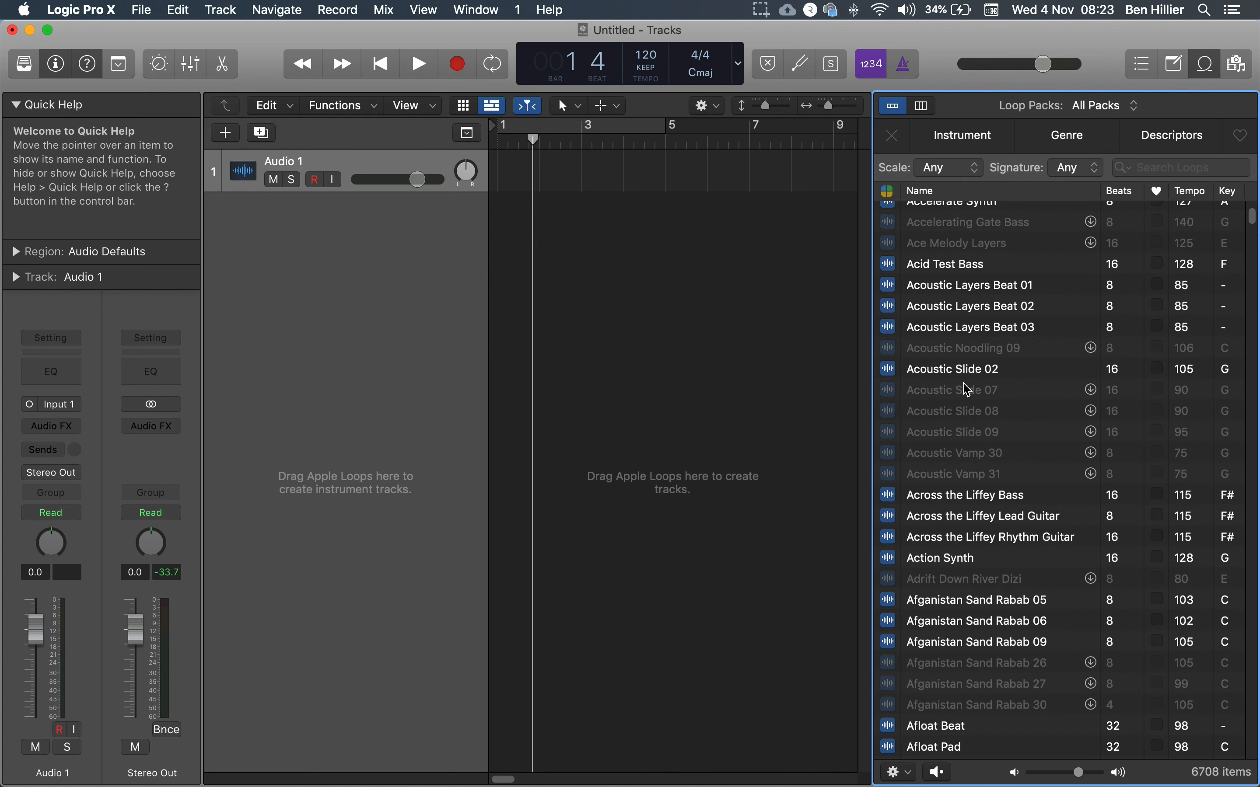
# Preview the loop Acoustic Layers Beat 02 and stop playback
pyautogui.click(960, 305)
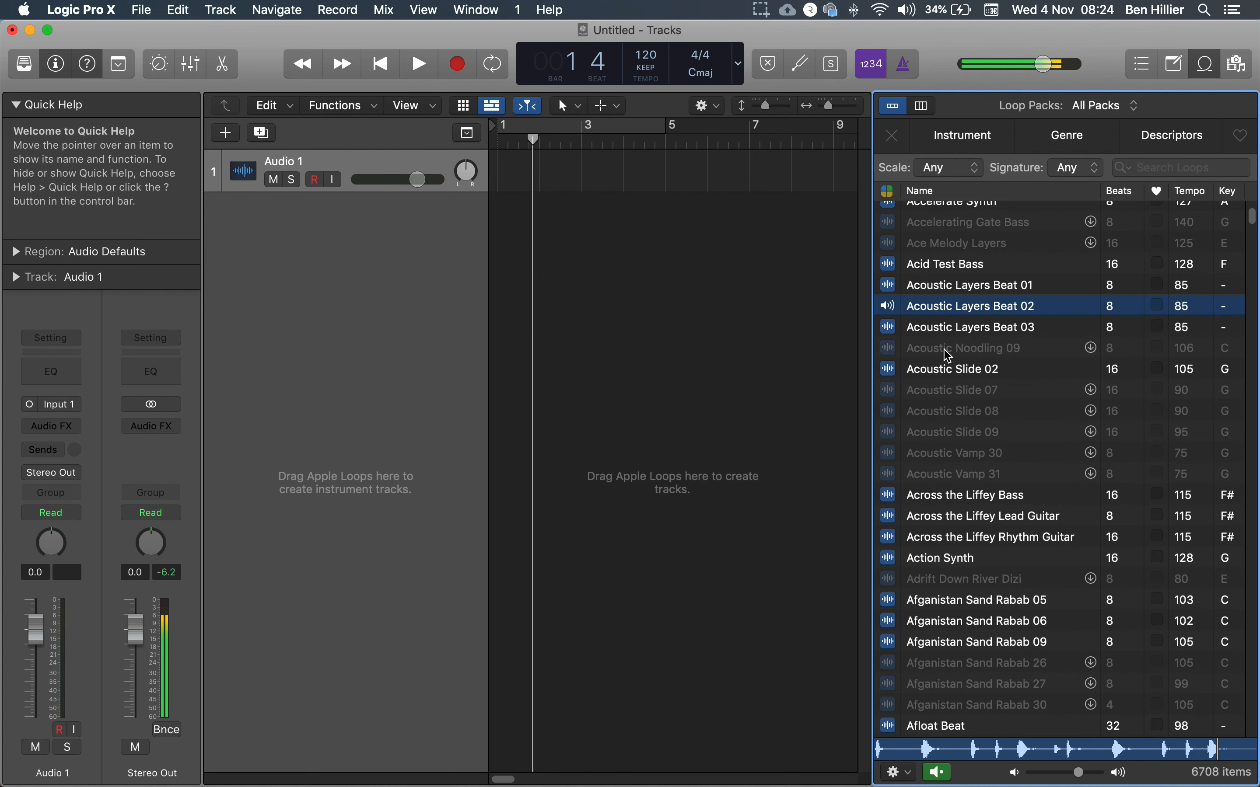
pyautogui.press('space')
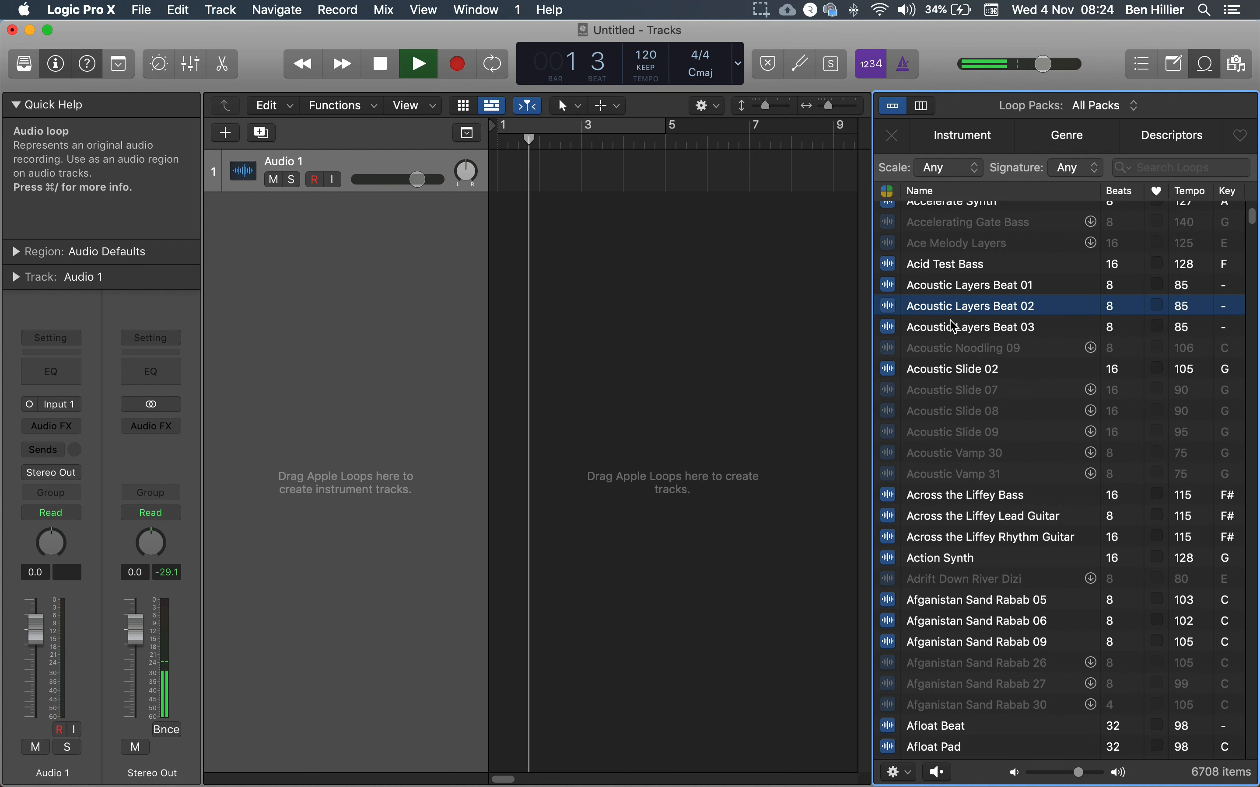
pyautogui.press('space')
# Add Acoustic Layers Beat 02 on a new track at bar 1, adopting its 85 bpm tempo, and play it back
pyautogui.moveTo(964, 312); pyautogui.dragTo(503, 180)
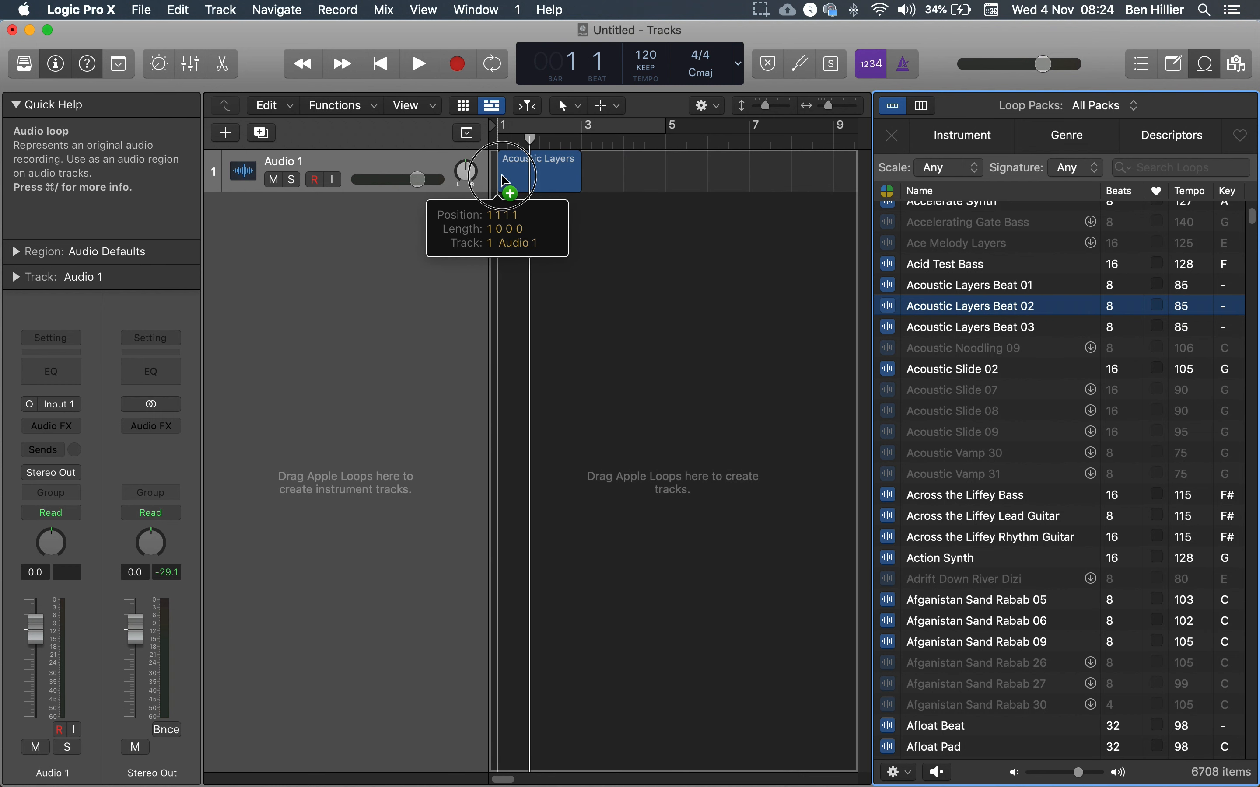
pyautogui.moveTo(502, 180)
pyautogui.mouseDown()
pyautogui.moveTo(562, 224)
pyautogui.moveTo(509, 183)
pyautogui.mouseUp()
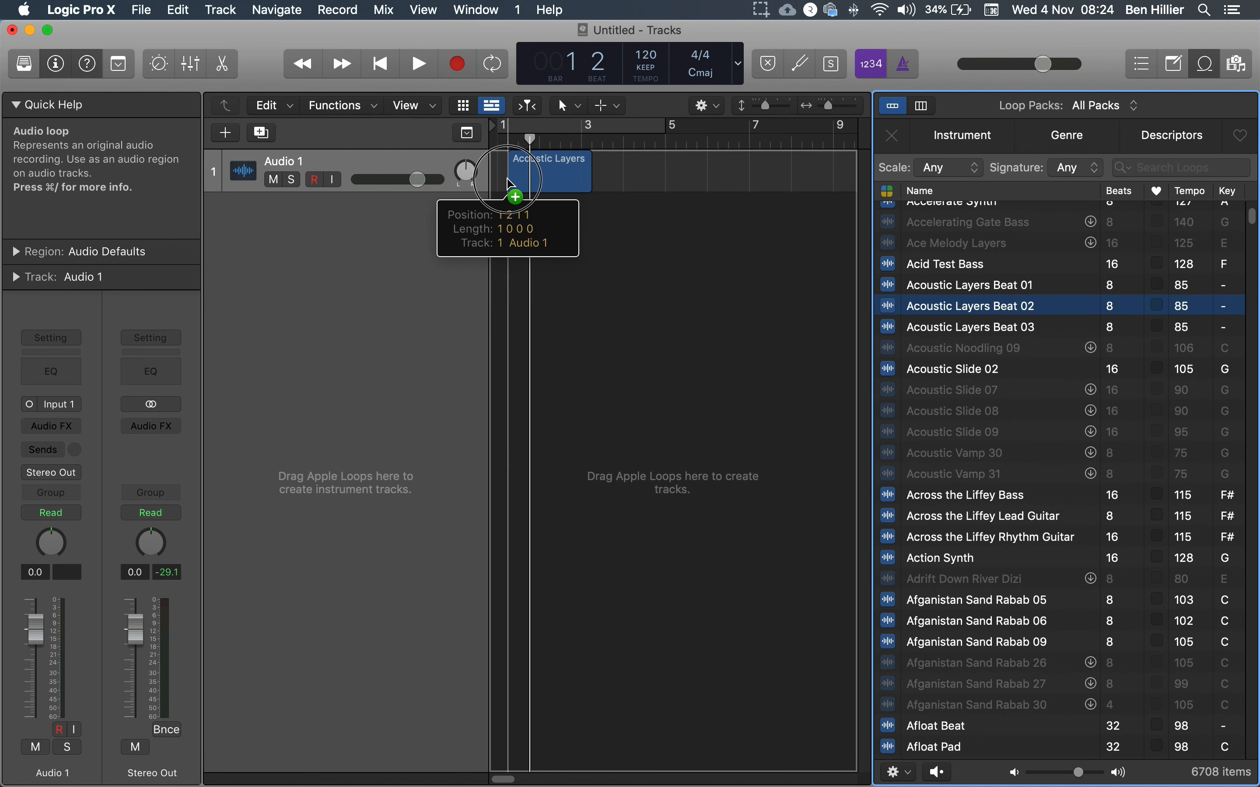
pyautogui.moveTo(509, 183); pyautogui.dragTo(506, 273)
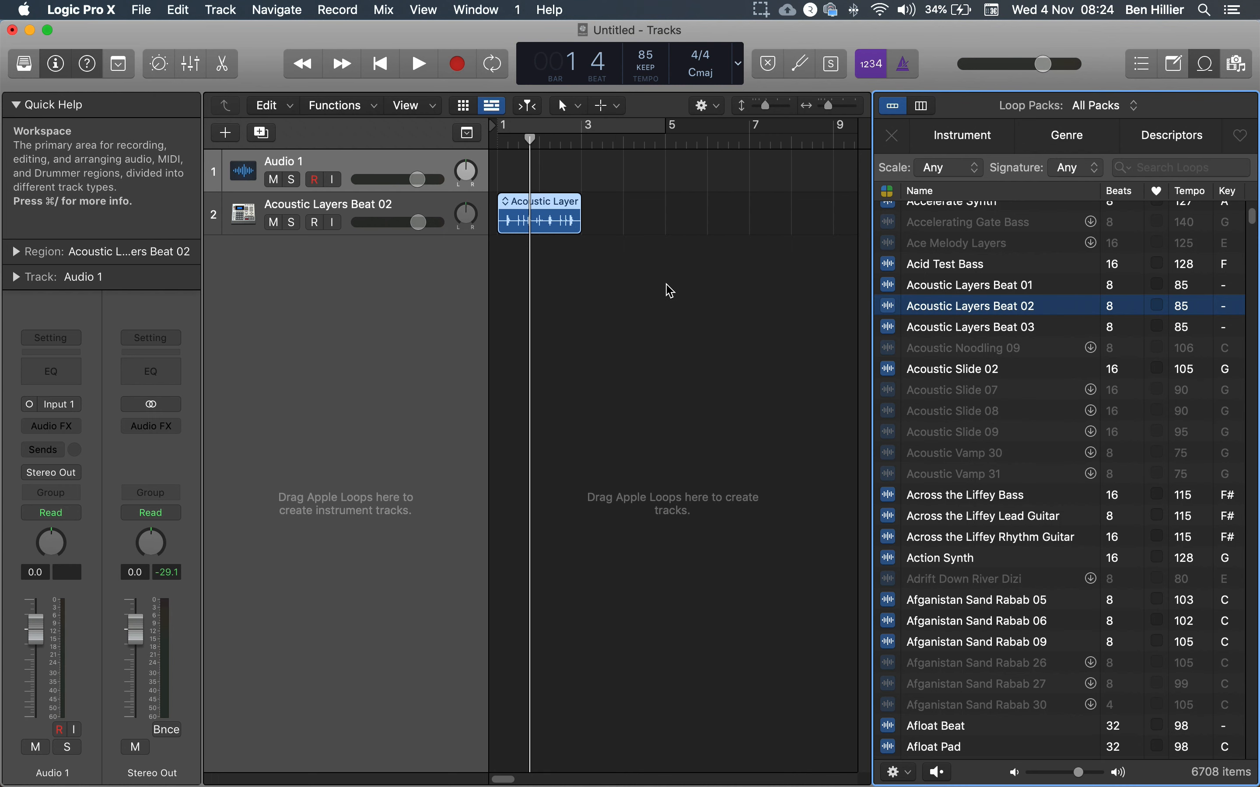
pyautogui.press('space')
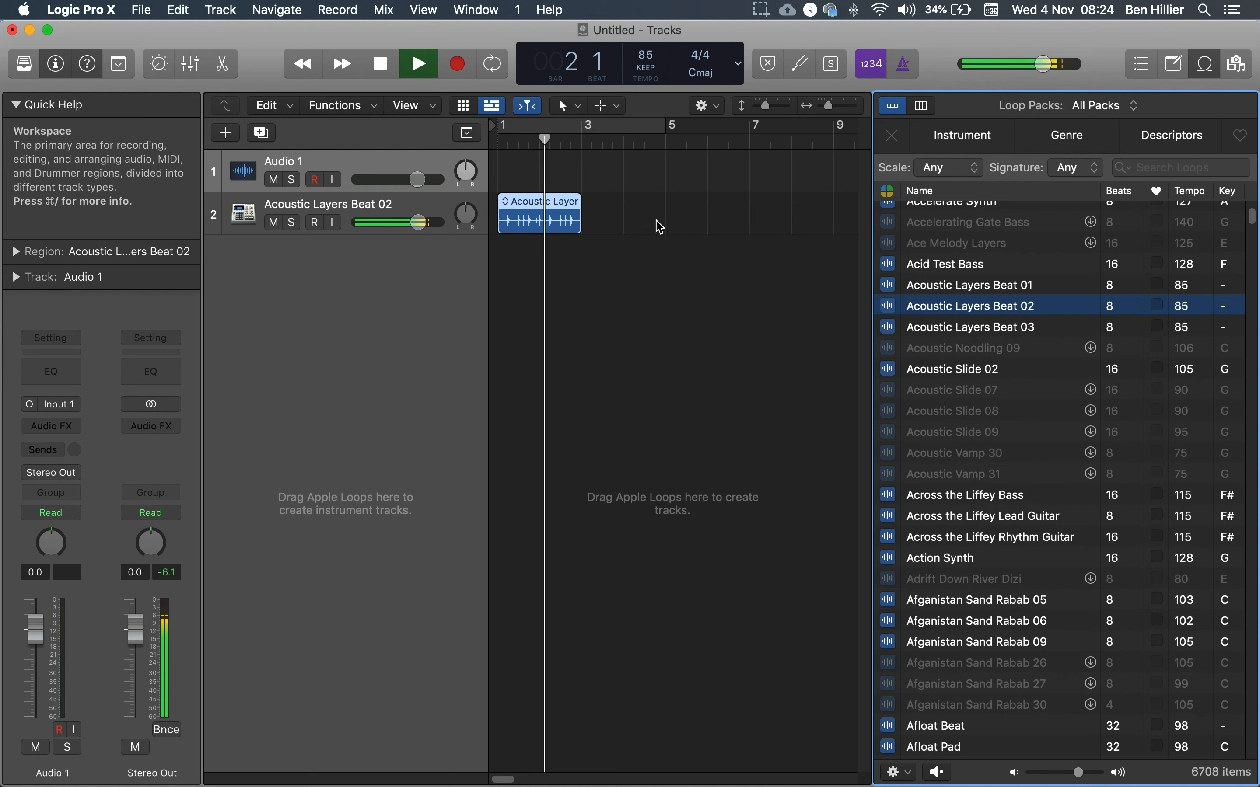
pyautogui.press('space')
# Set the cycle area to match the Acoustic Layers Beat 02 region, from bar 1 to bar 3
pyautogui.click(559, 208)
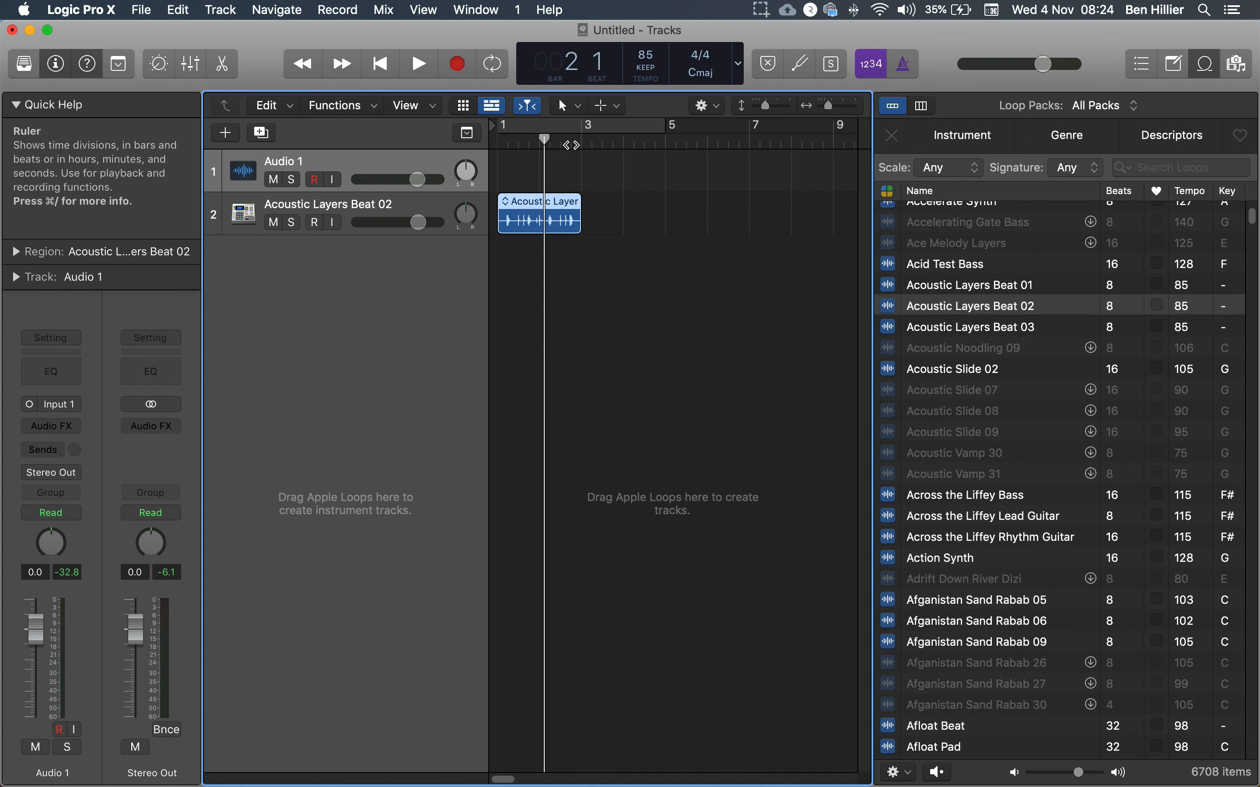
pyautogui.moveTo(592, 136); pyautogui.dragTo(706, 130)
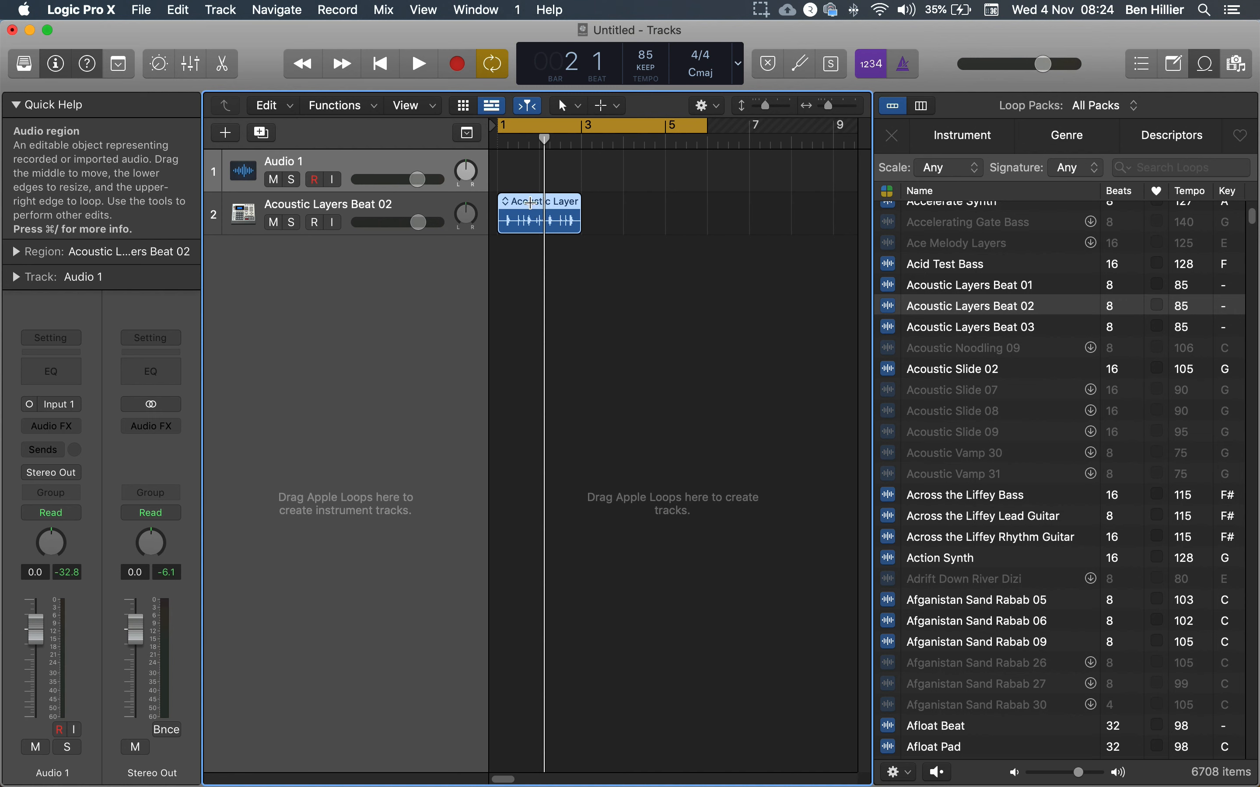
pyautogui.press('super+u')
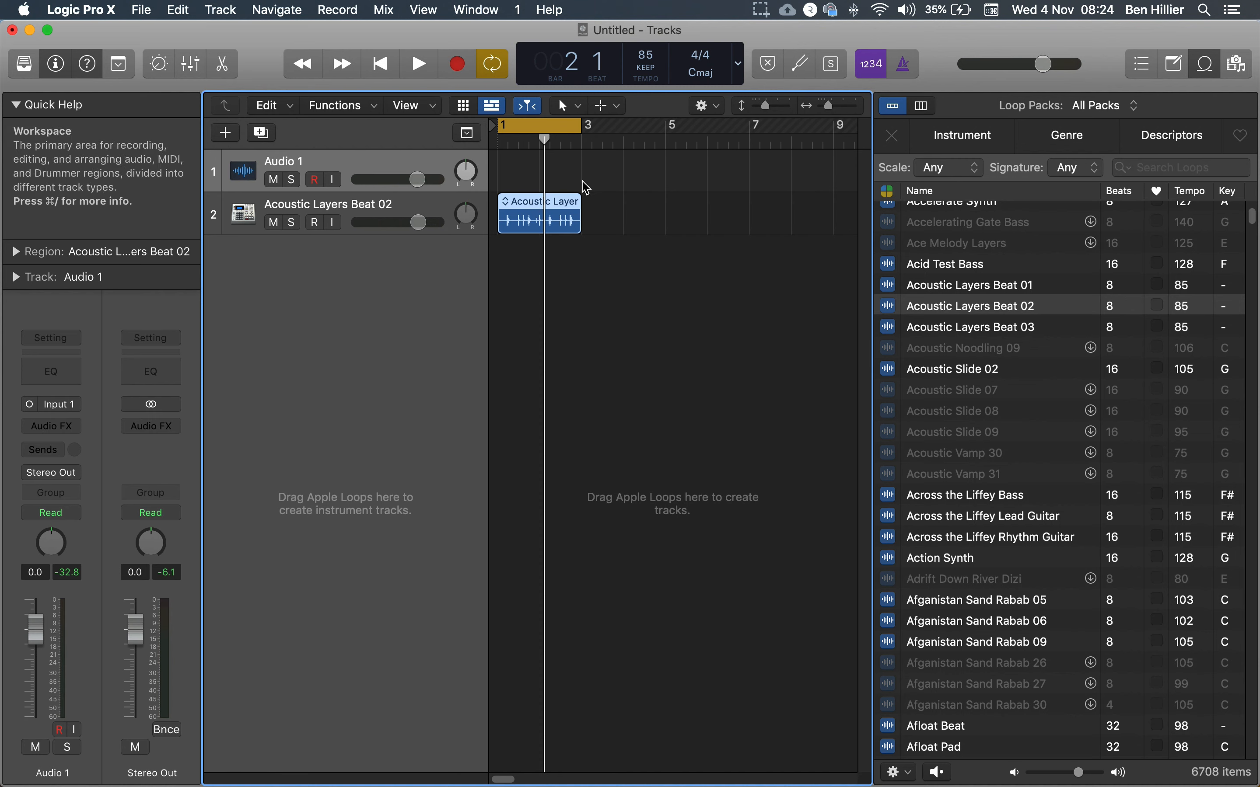
pyautogui.moveTo(581, 125); pyautogui.dragTo(666, 125)
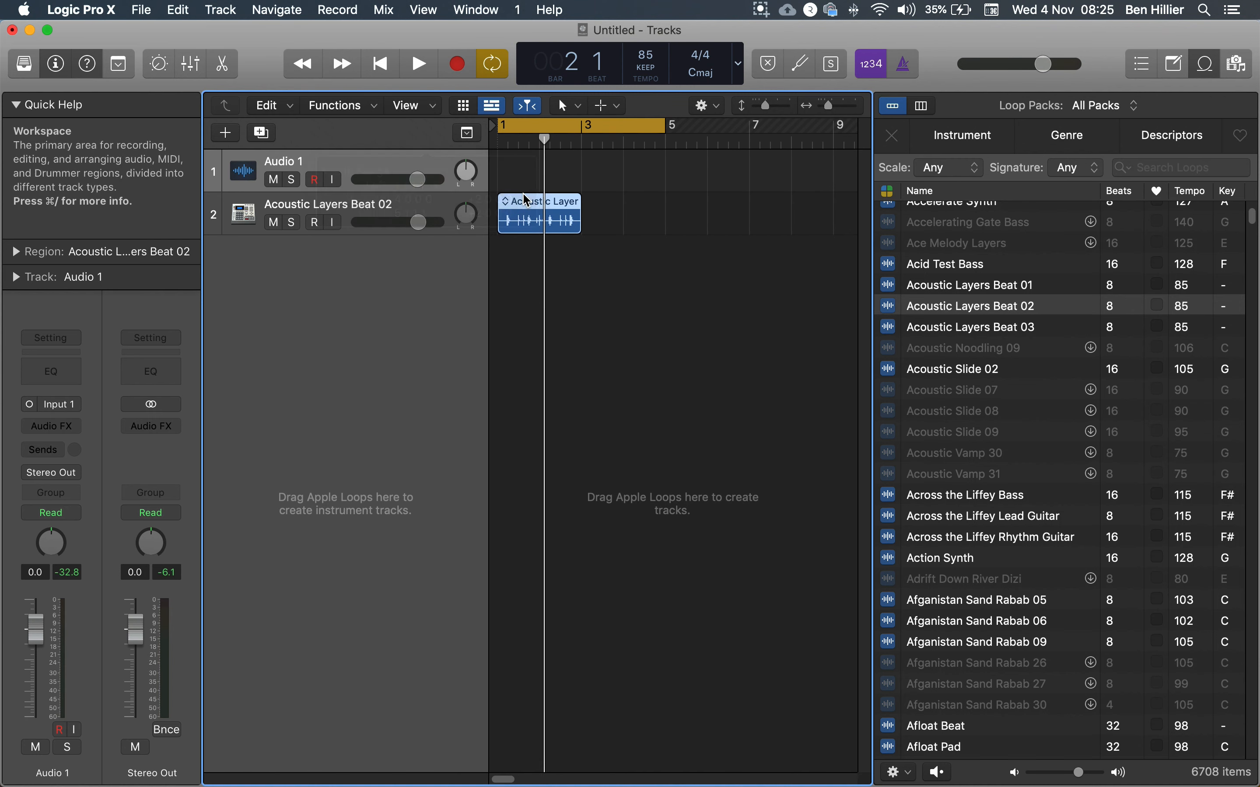
pyautogui.click(541, 207)
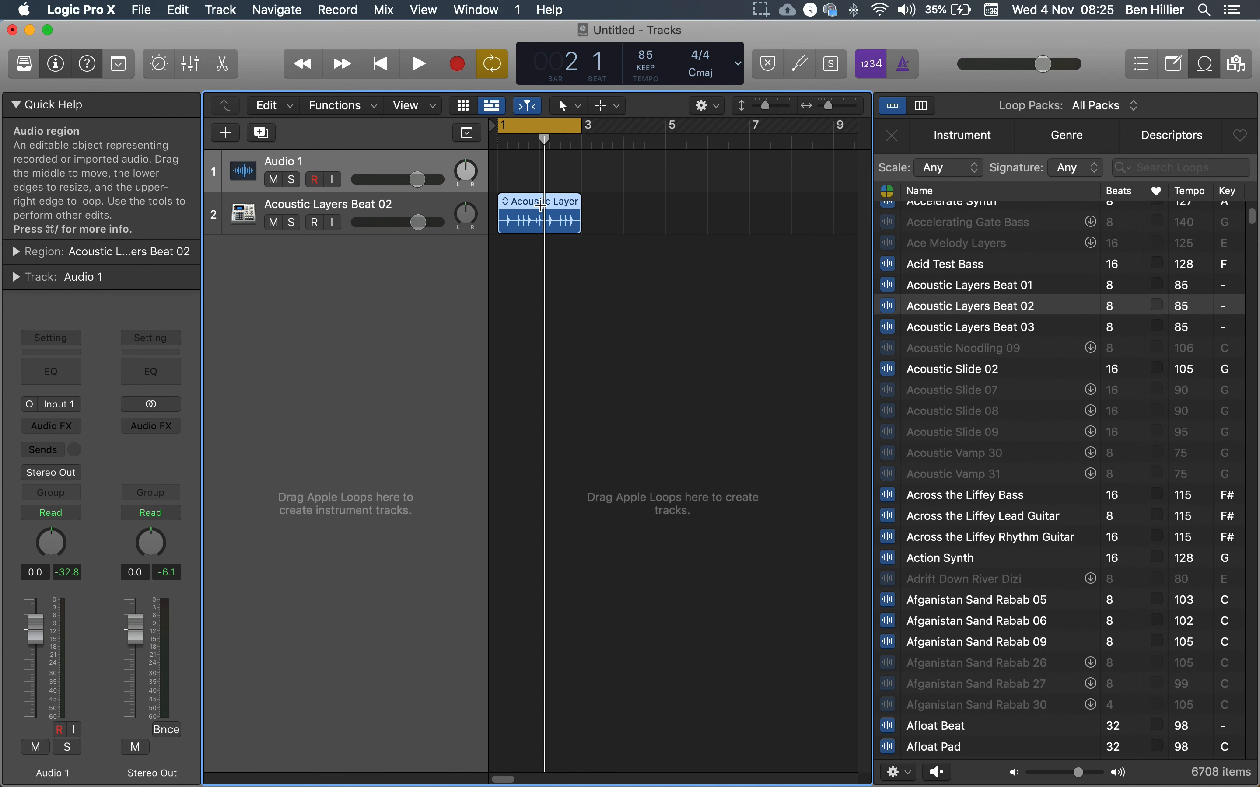
# Play the cycled region, stop playback and return the playhead to the start of bar 1
pyautogui.press('space')
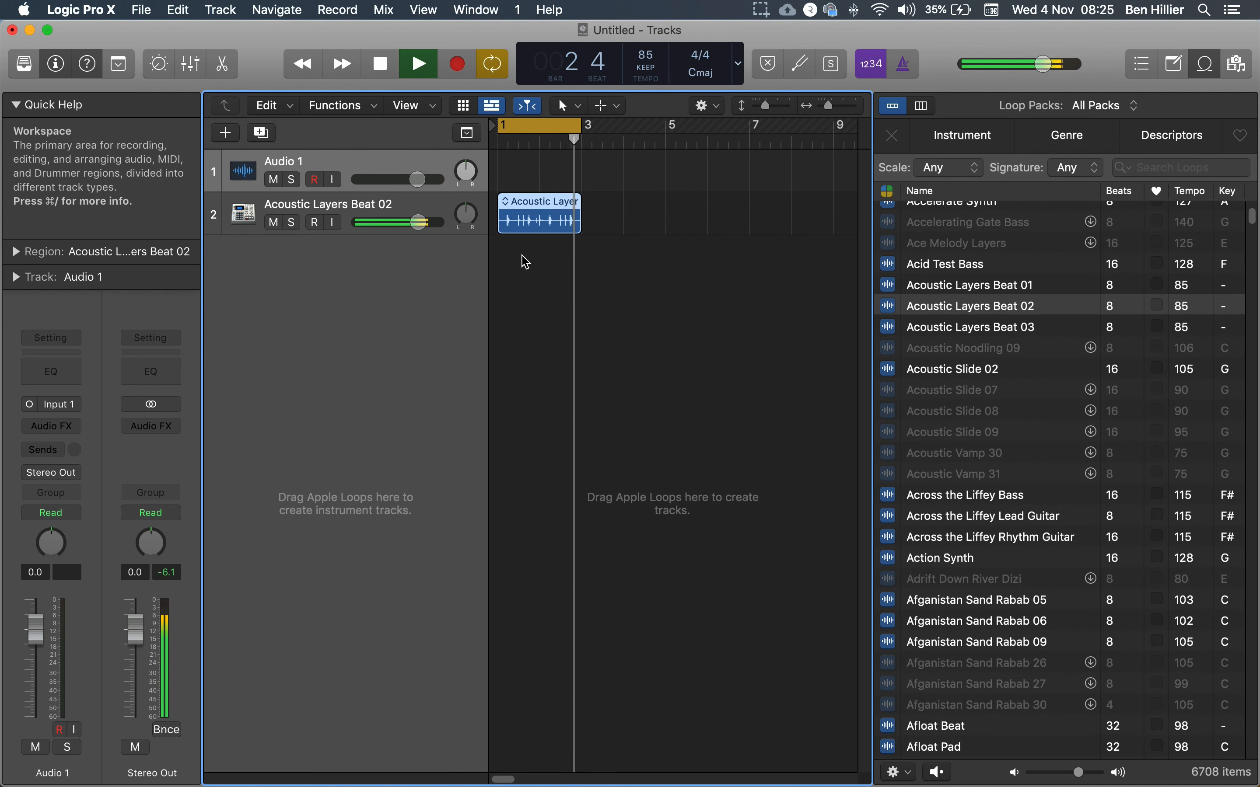
pyautogui.press('space')
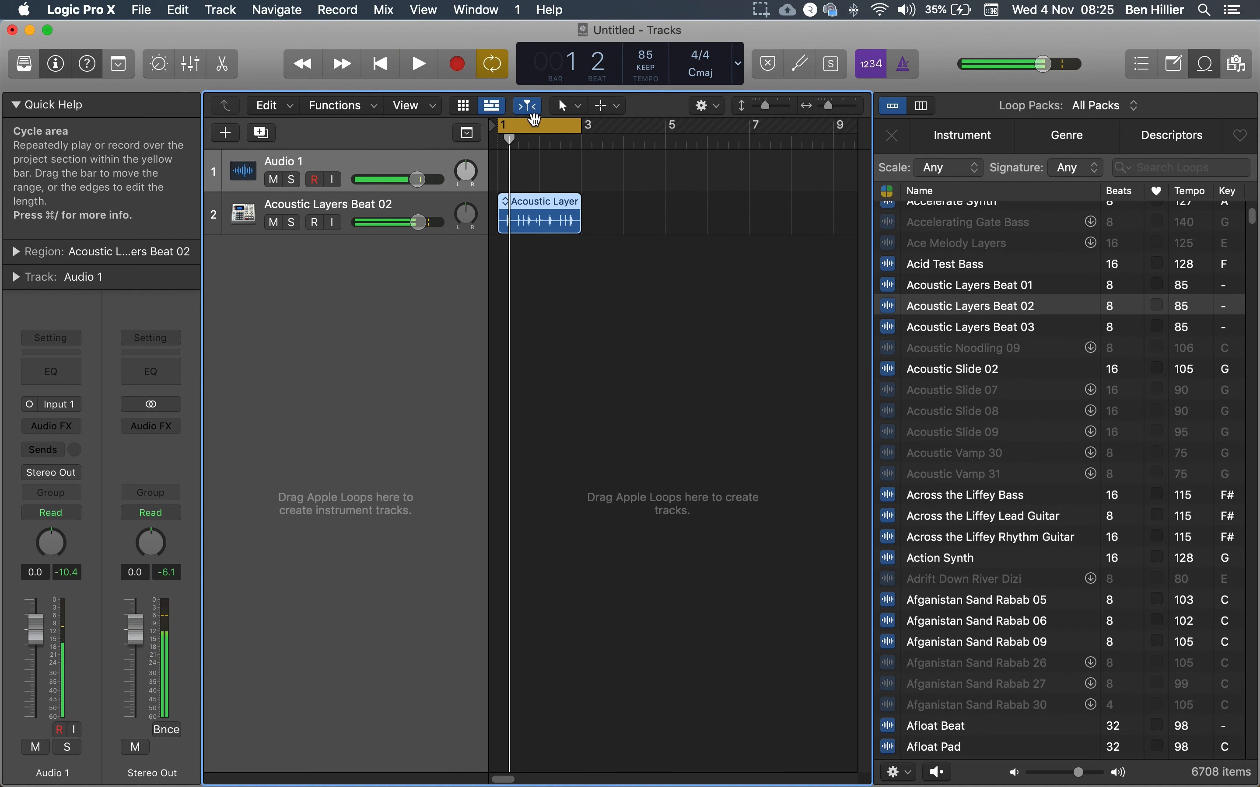
pyautogui.moveTo(509, 140); pyautogui.dragTo(471, 150)
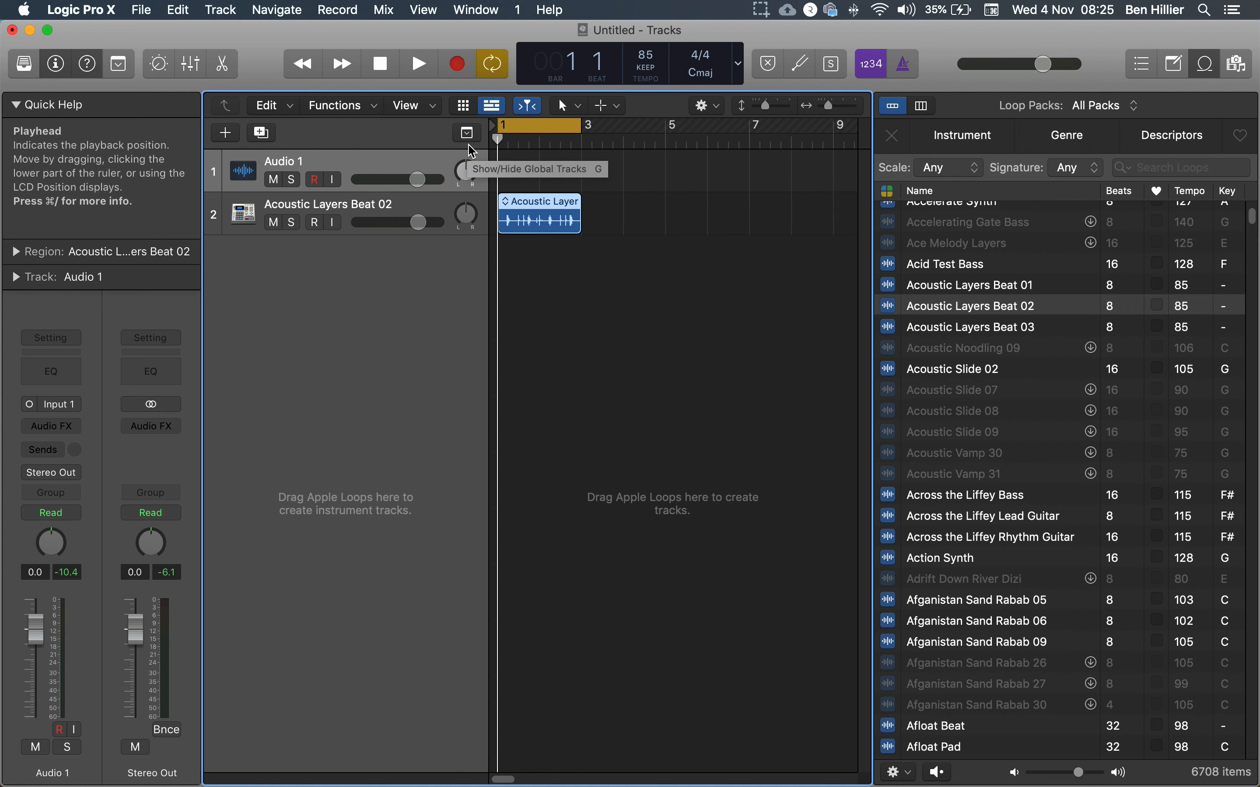
# Select the Acoustic Layers Beat 02 track and hide the Loop Browser
pyautogui.click(413, 205)
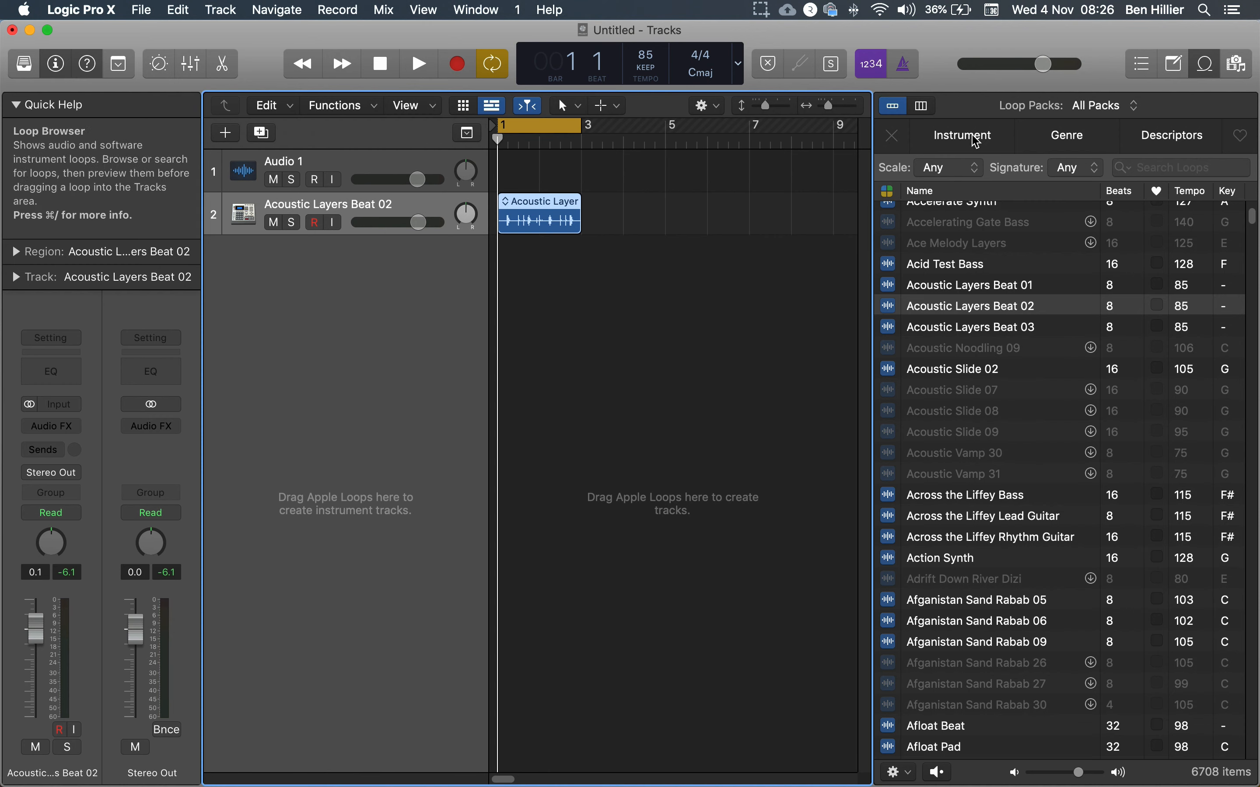
pyautogui.click(1215, 76)
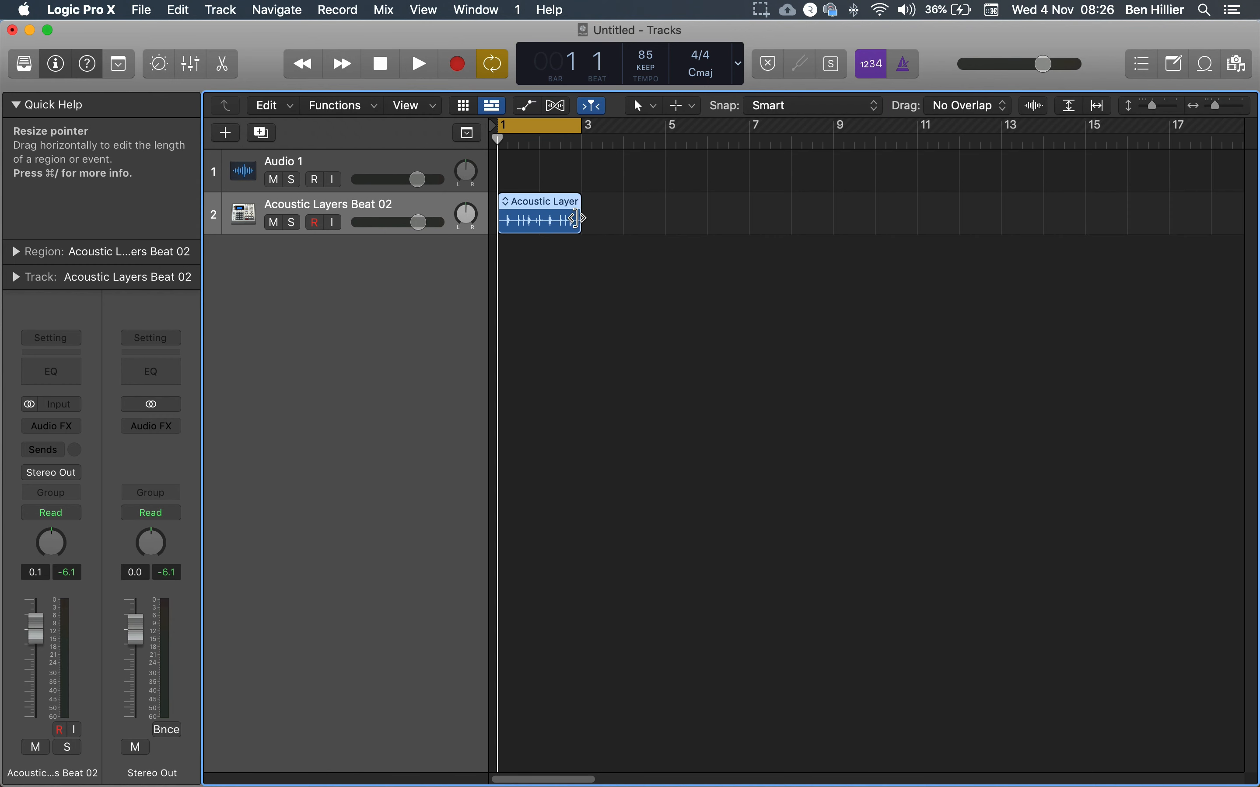
# Bounce the Acoustic Layers Beat 02 region in place to a new track, with the source region set to Mute
pyautogui.rightClick(557, 213)
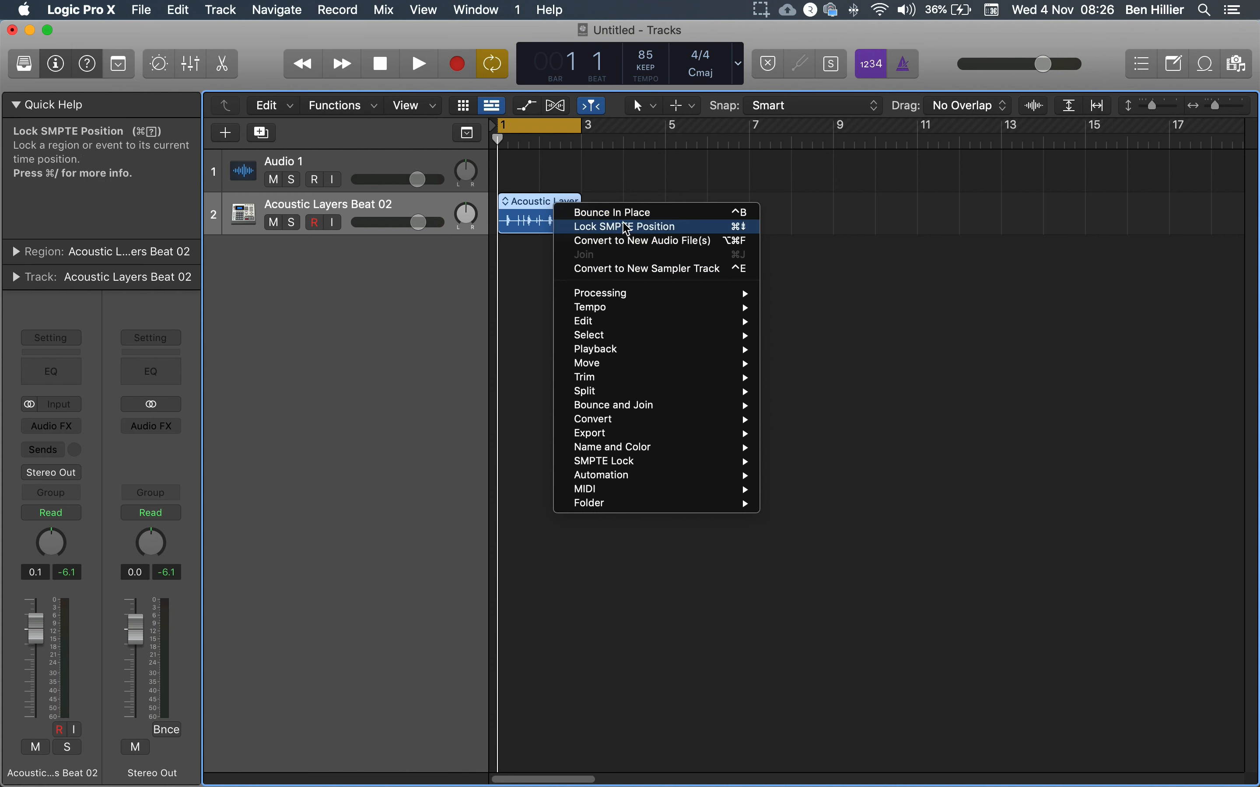
pyautogui.moveTo(609, 411)
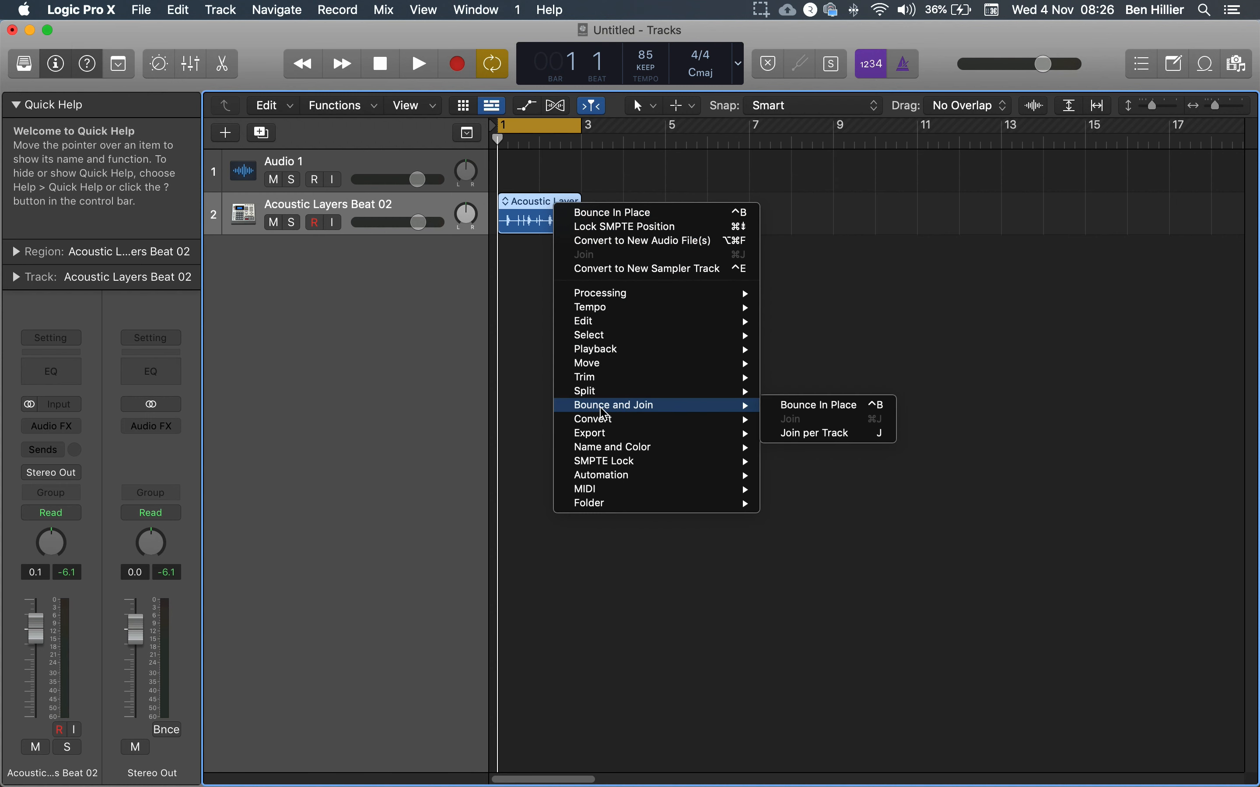
pyautogui.click(534, 373)
pyautogui.rightClick(553, 200)
pyautogui.moveTo(617, 407)
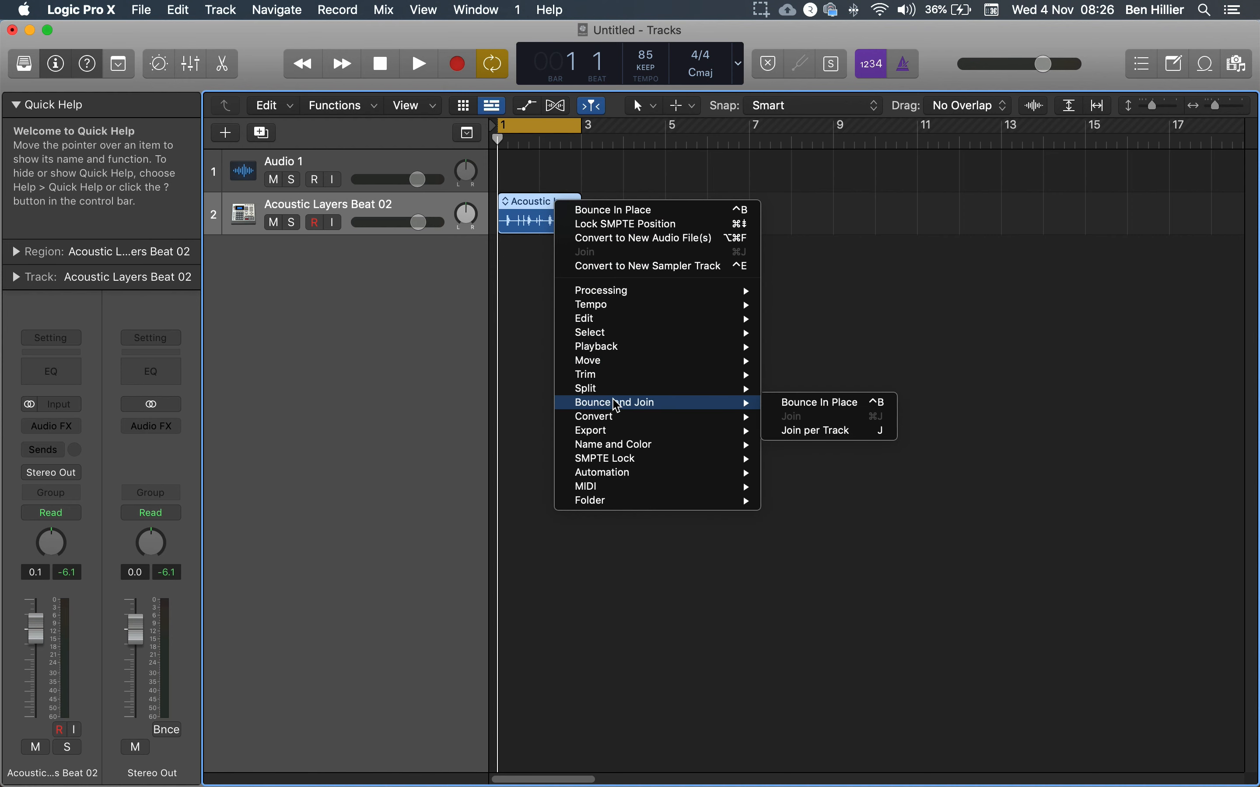
pyautogui.click(847, 408)
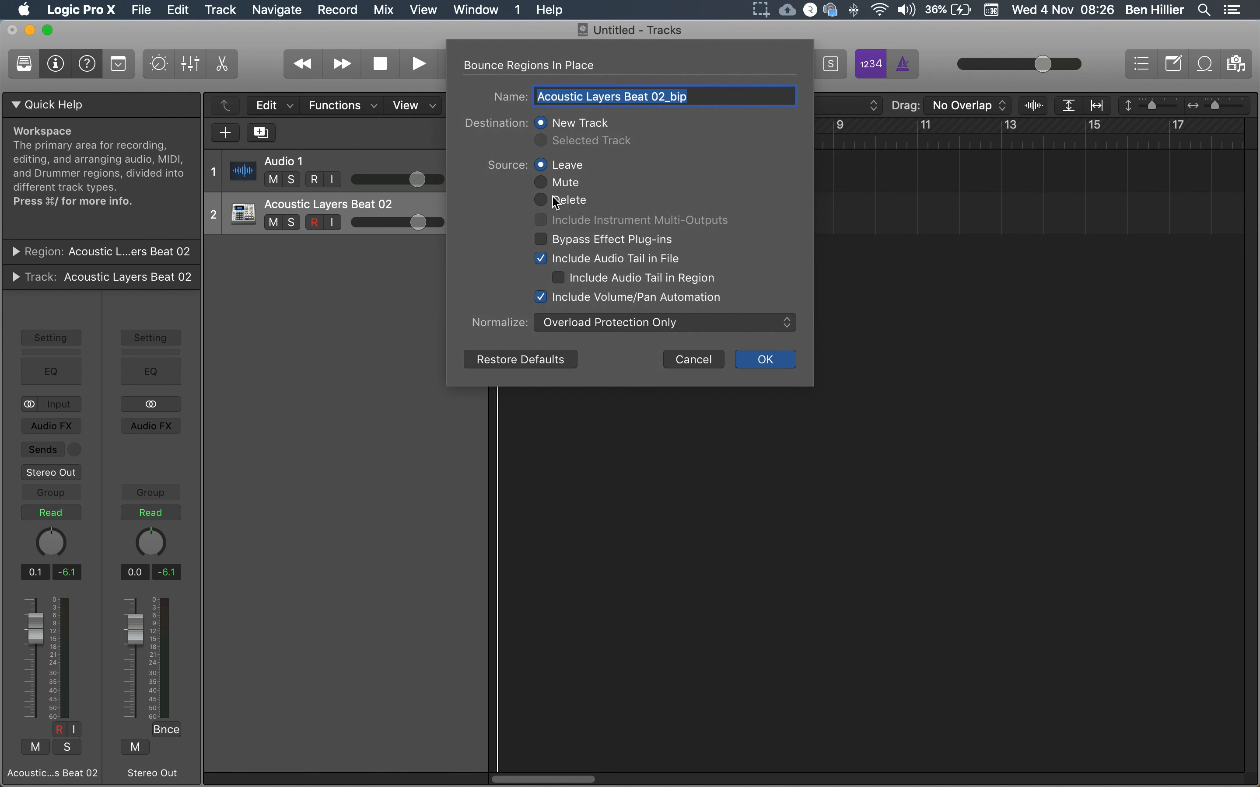
pyautogui.click(546, 183)
pyautogui.click(542, 165)
pyautogui.click(542, 183)
pyautogui.click(784, 366)
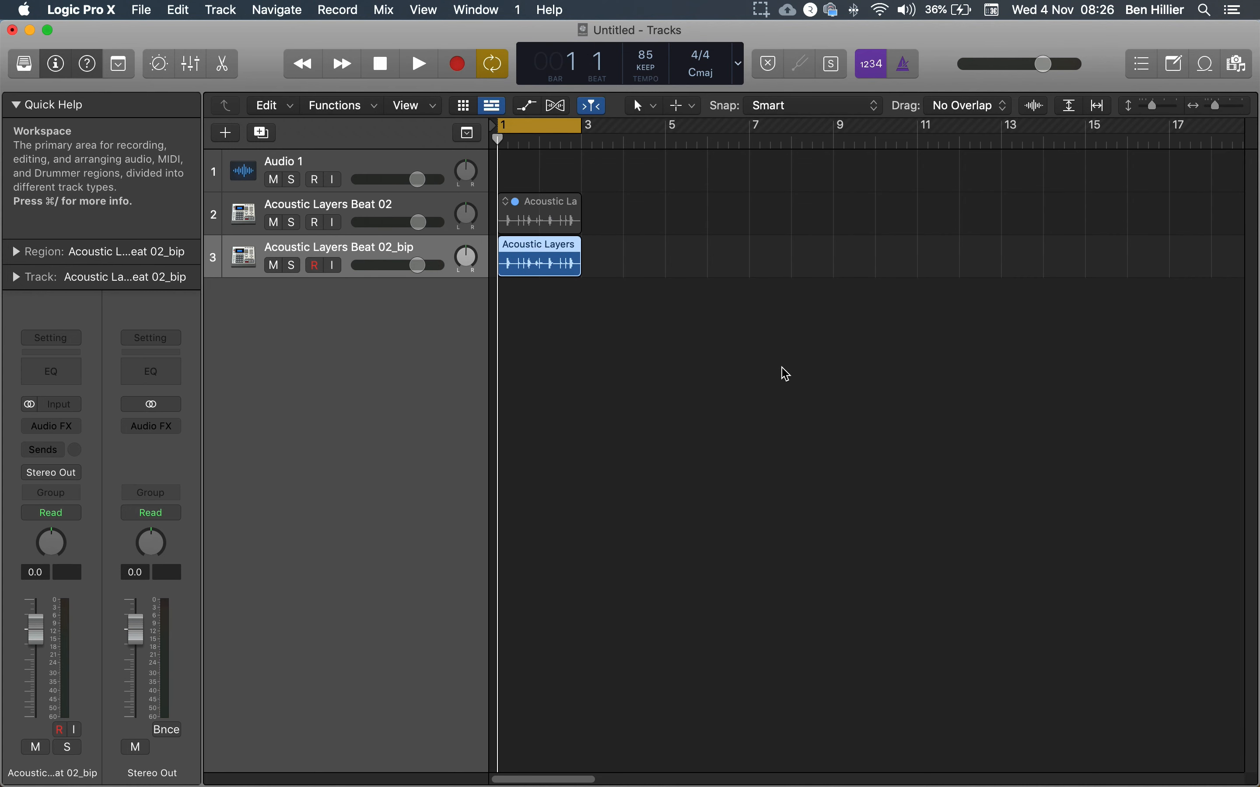
# Select the bounced Acoustic Layers Beat 02_bip region and hide the inspector
pyautogui.click(544, 203)
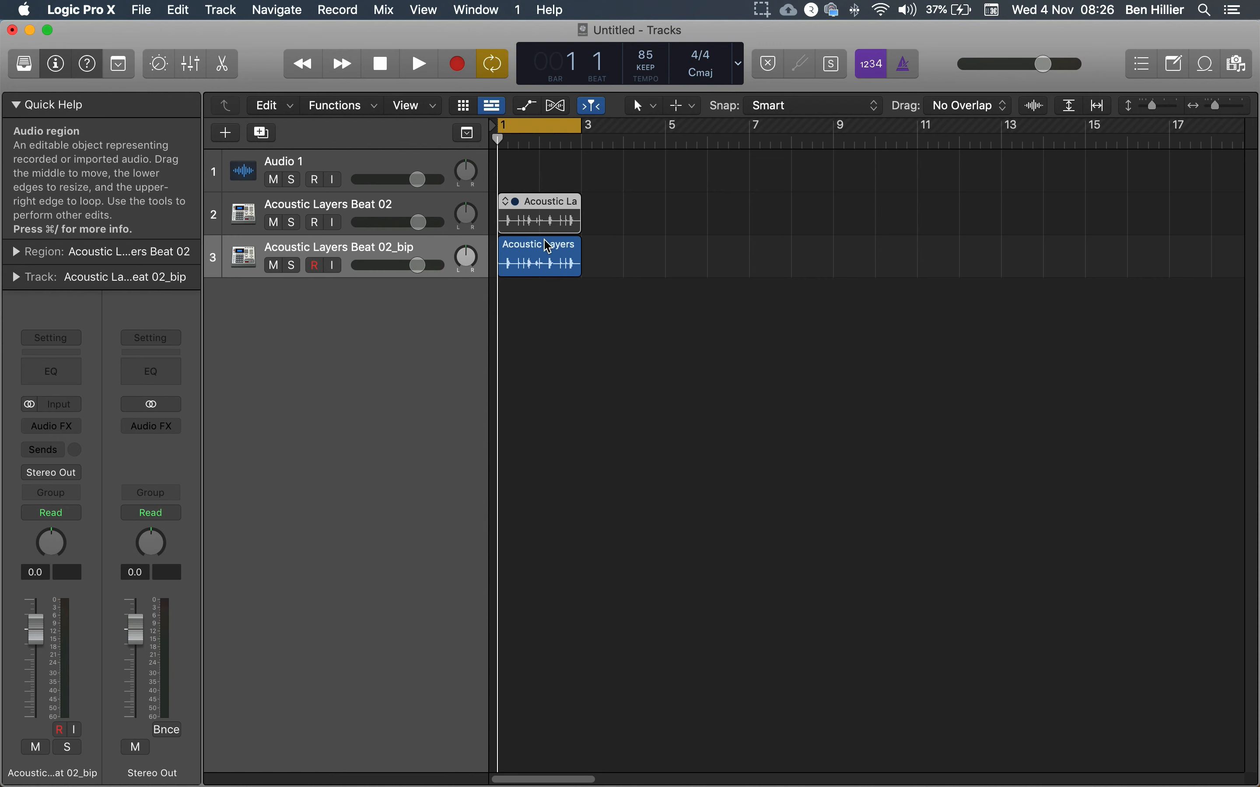
pyautogui.click(548, 251)
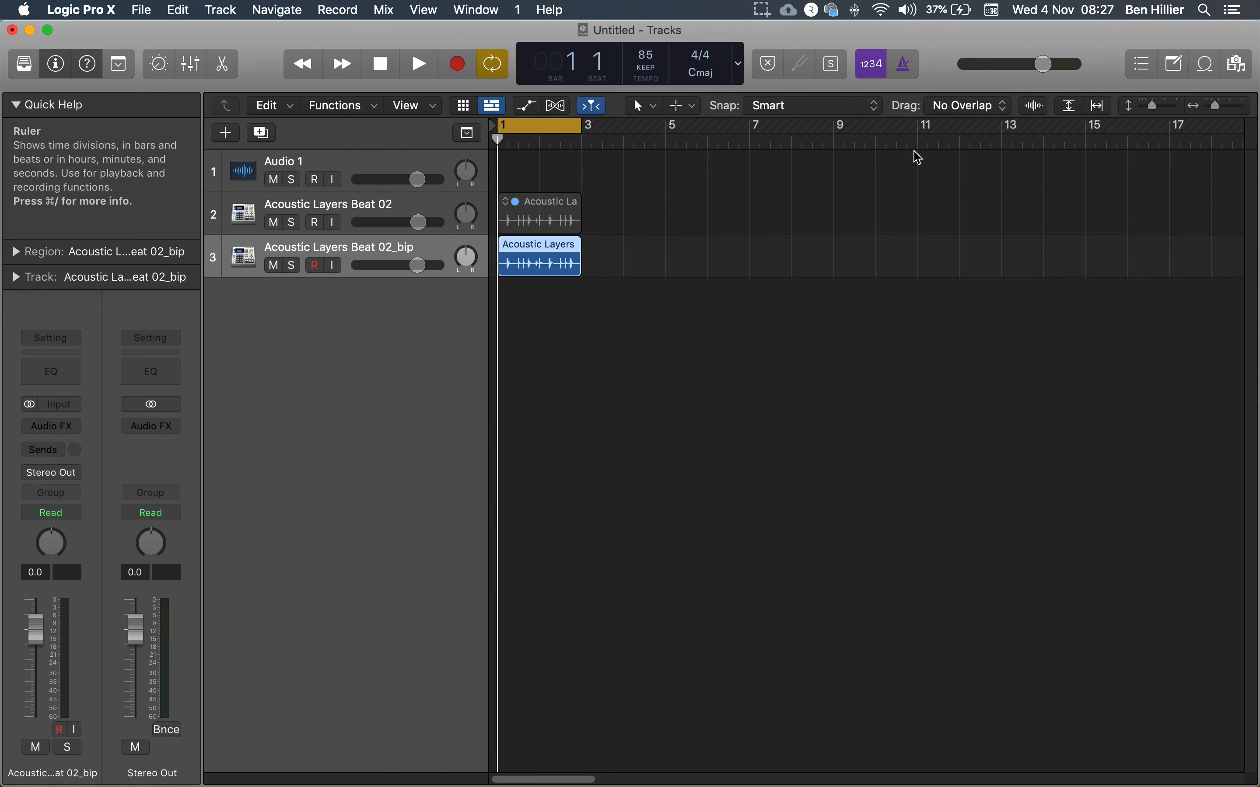
pyautogui.click(48, 72)
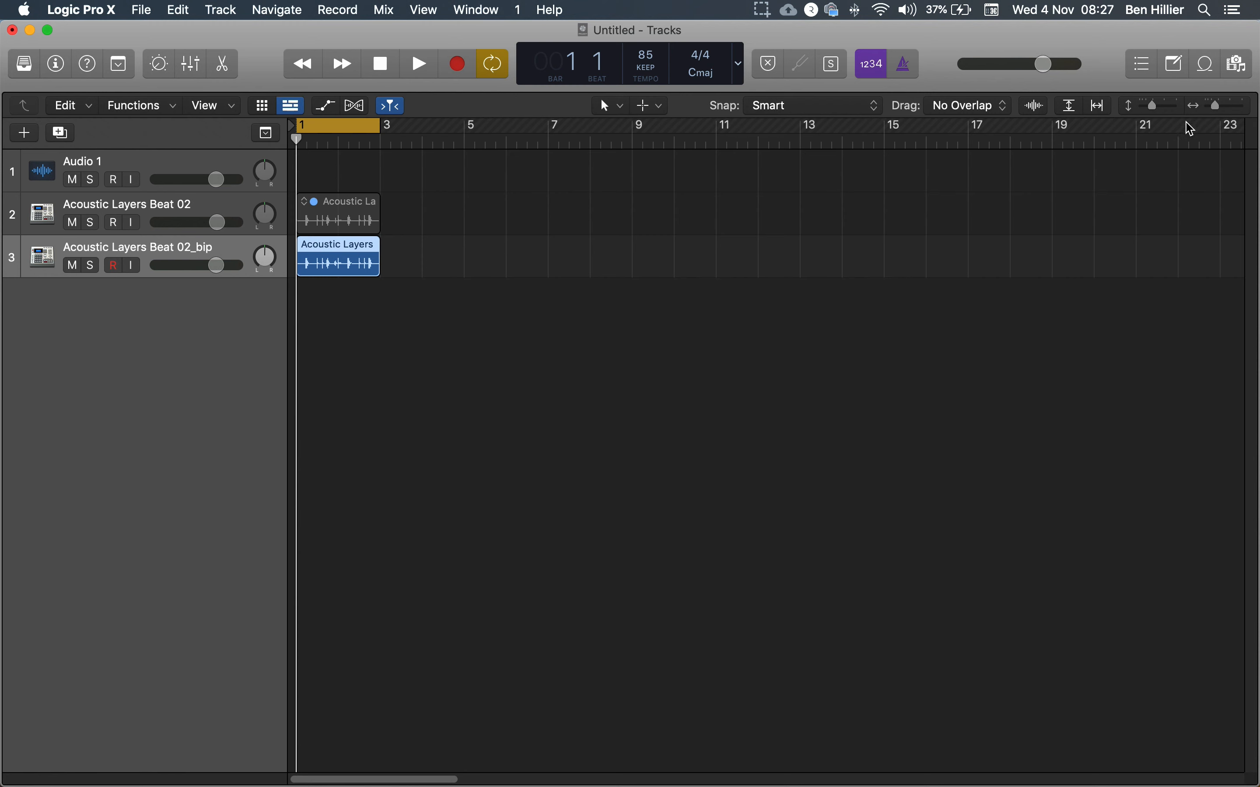
# Examine the bounced region's waveform against the muted original, from the full two bars down to the detail of the first hit
pyautogui.moveTo(1219, 112); pyautogui.dragTo(1233, 113)
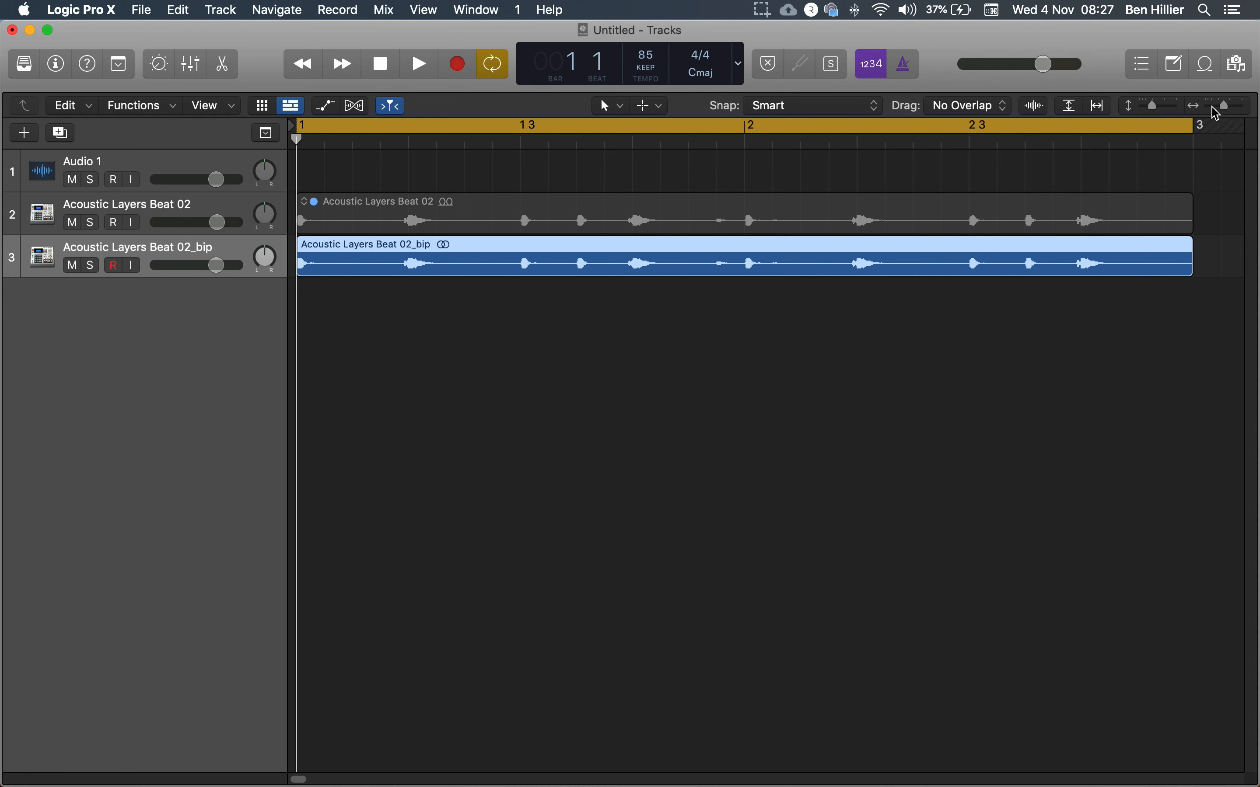
pyautogui.moveTo(1156, 111); pyautogui.dragTo(1169, 110)
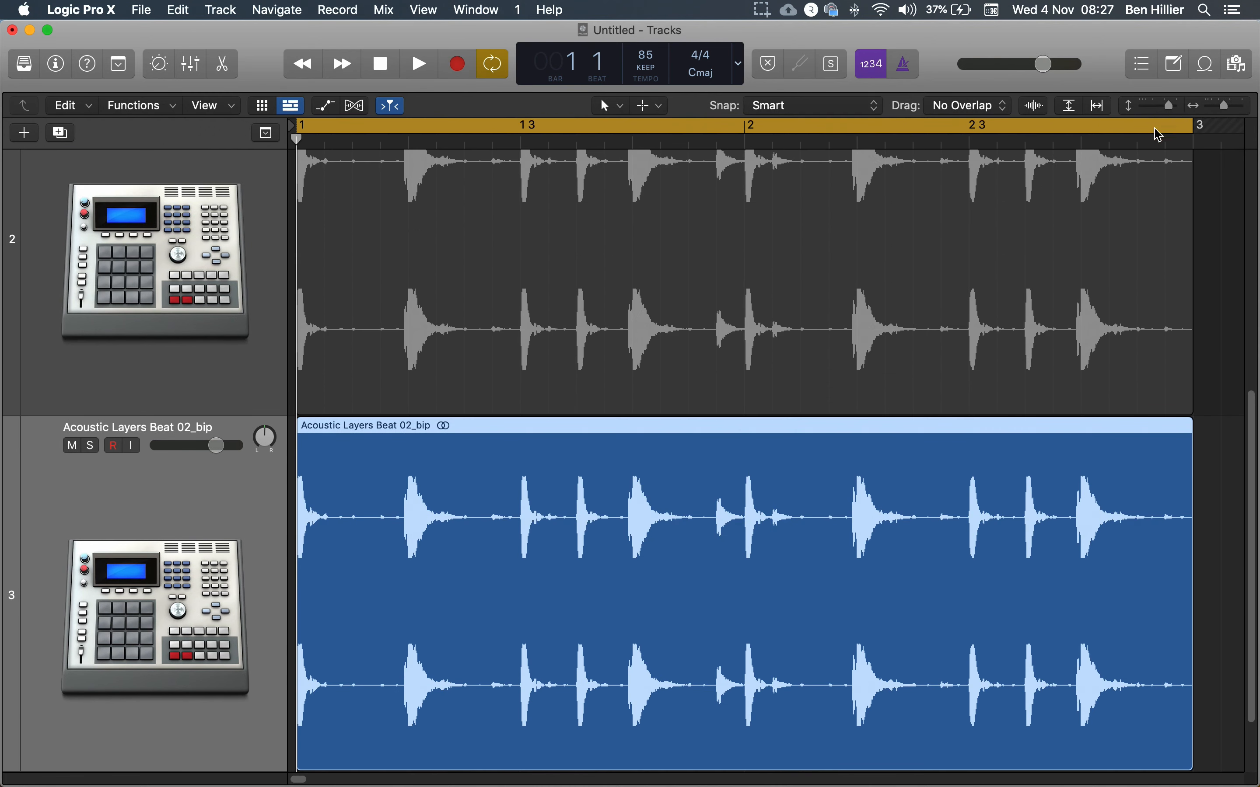
pyautogui.scroll(-3, 1244, 520)
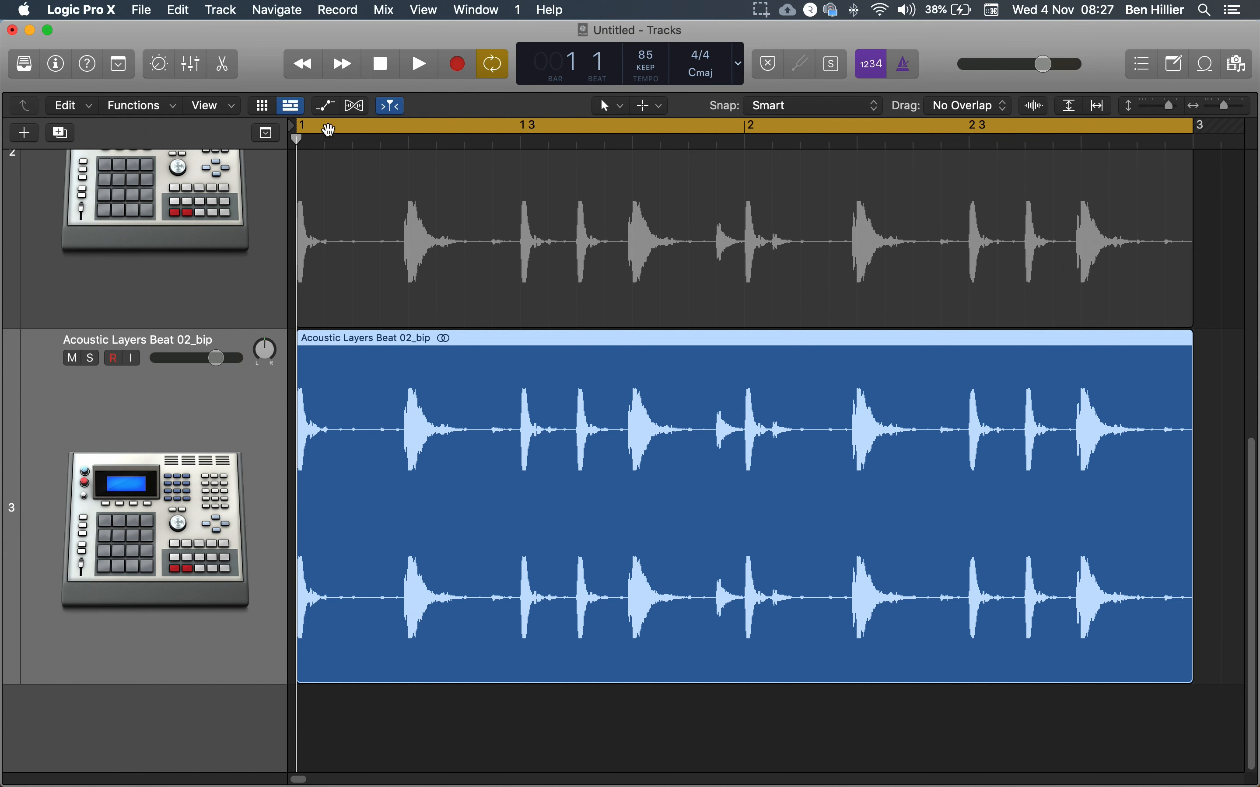
pyautogui.moveTo(1228, 106); pyautogui.dragTo(1252, 110)
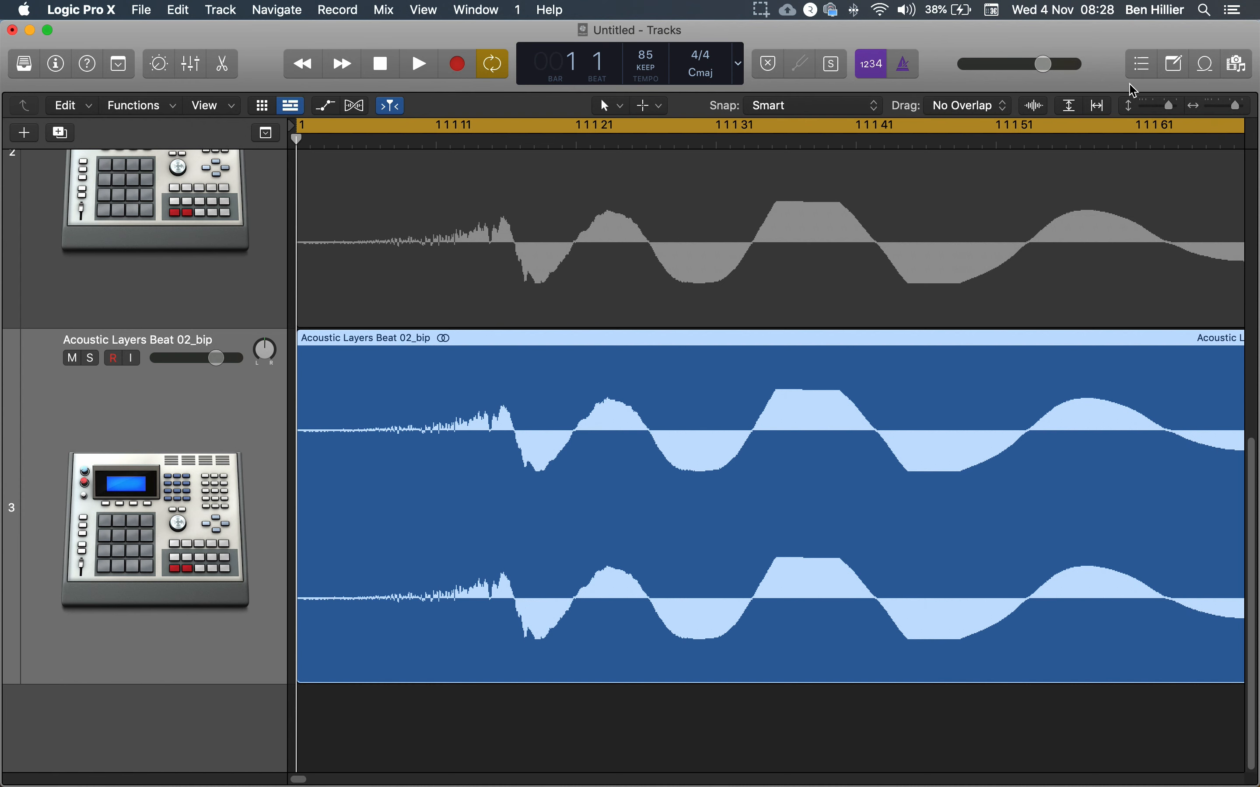
pyautogui.moveTo(293, 777); pyautogui.dragTo(295, 776)
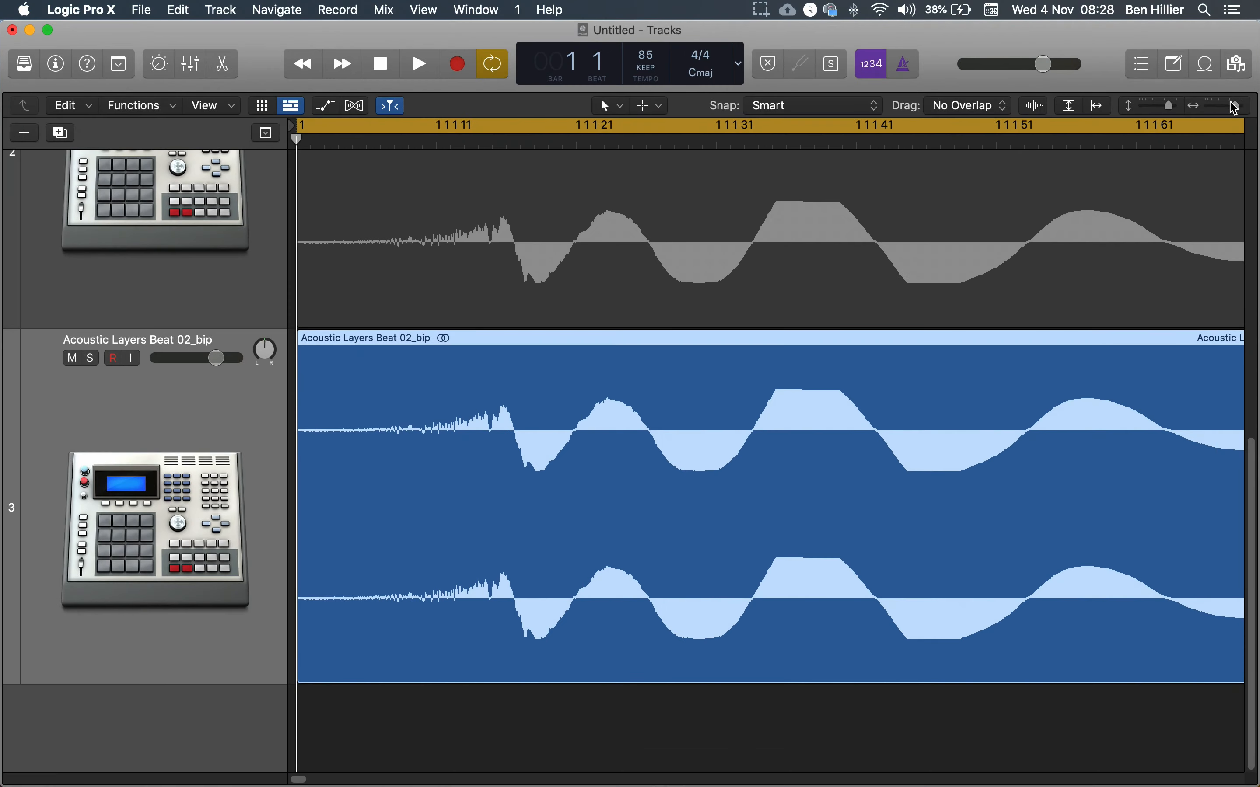
pyautogui.moveTo(1235, 106); pyautogui.dragTo(1236, 111)
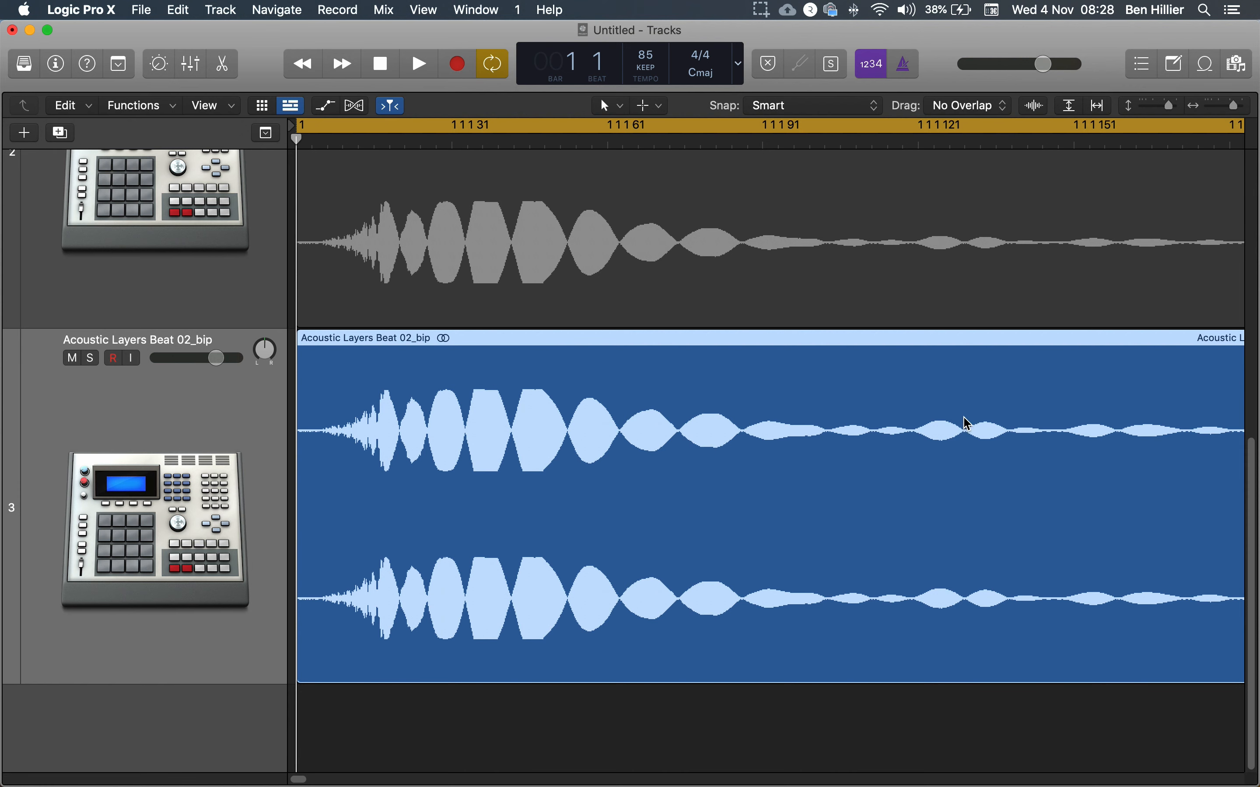
pyautogui.click(1237, 107)
pyautogui.moveTo(1238, 112); pyautogui.dragTo(1220, 113)
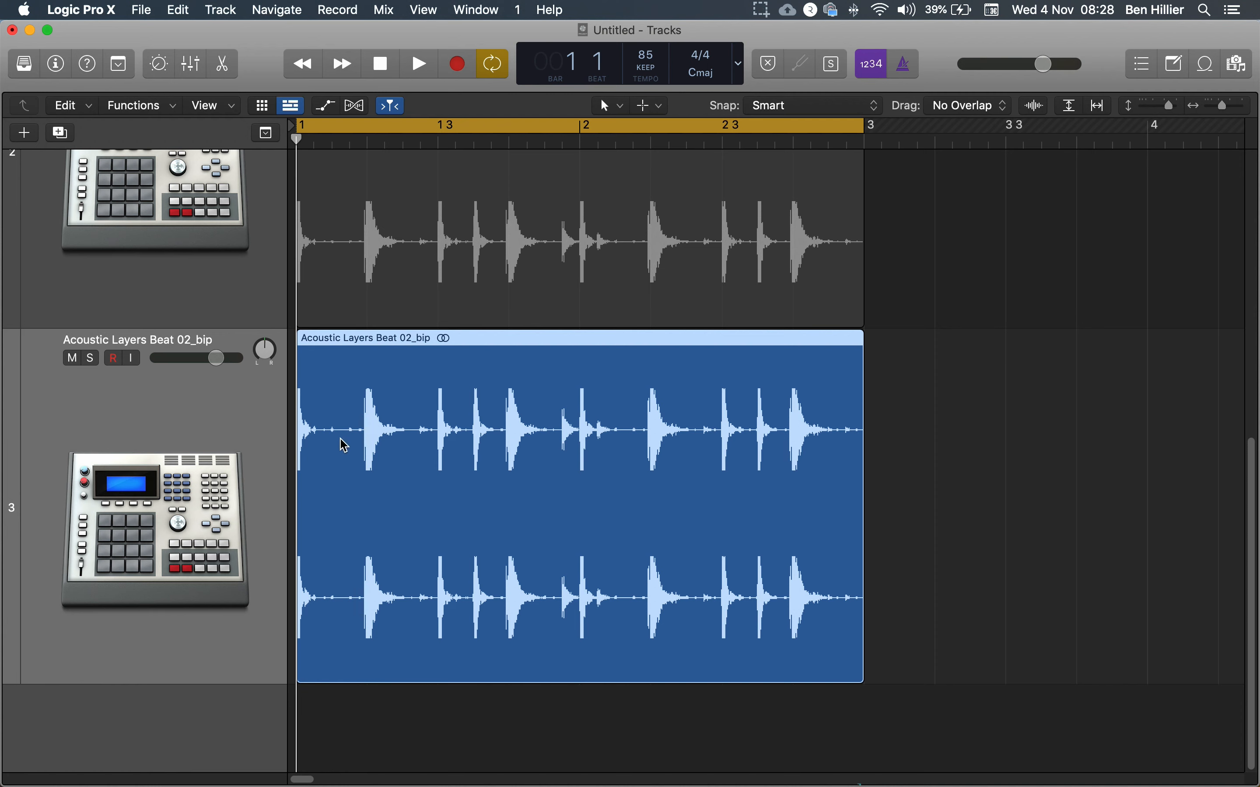
pyautogui.moveTo(1221, 108); pyautogui.dragTo(1226, 109)
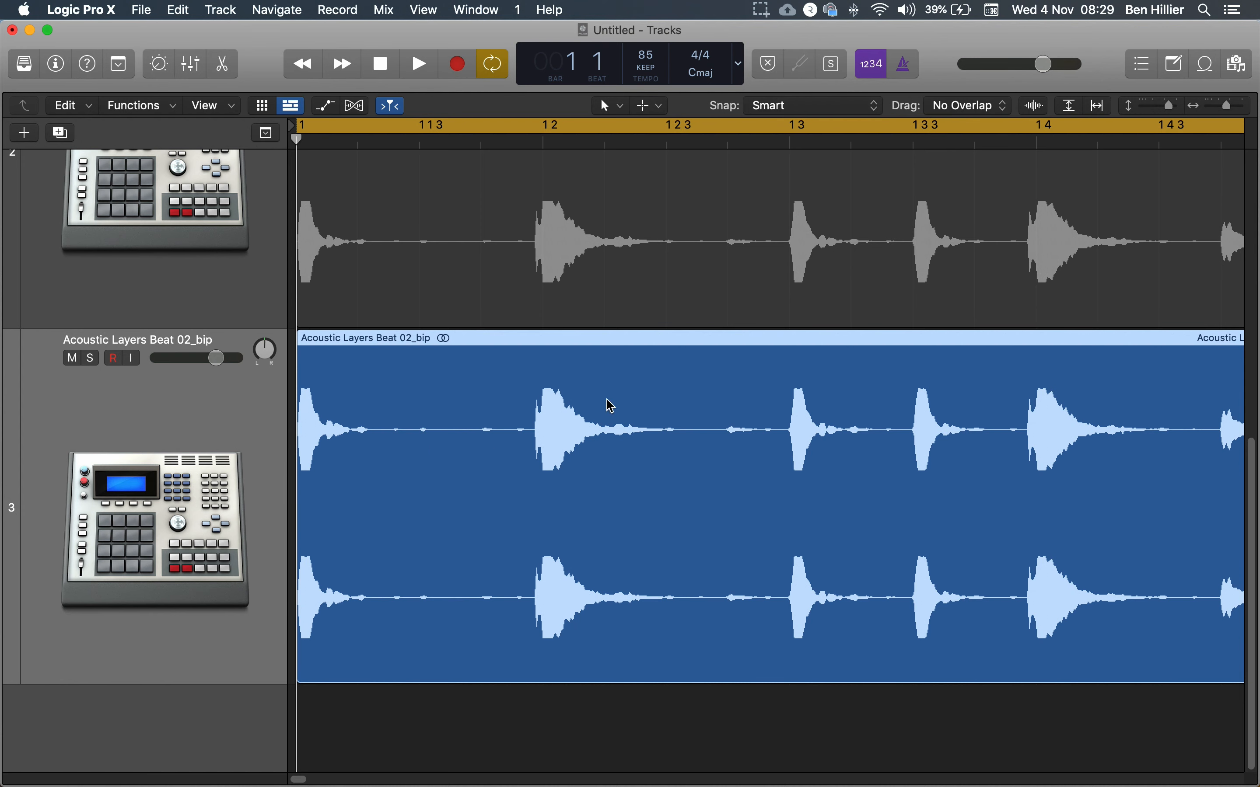
pyautogui.moveTo(1237, 112); pyautogui.dragTo(1225, 112)
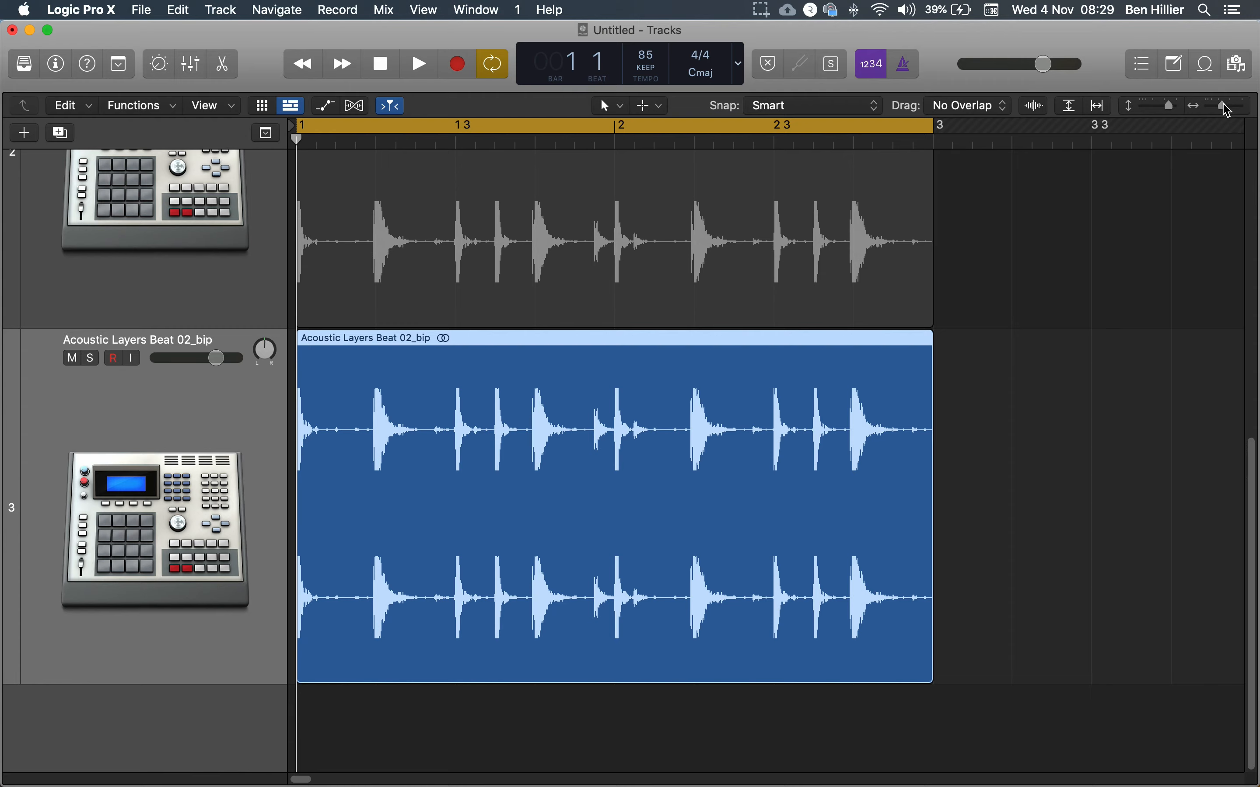
pyautogui.moveTo(1223, 106); pyautogui.dragTo(1227, 106)
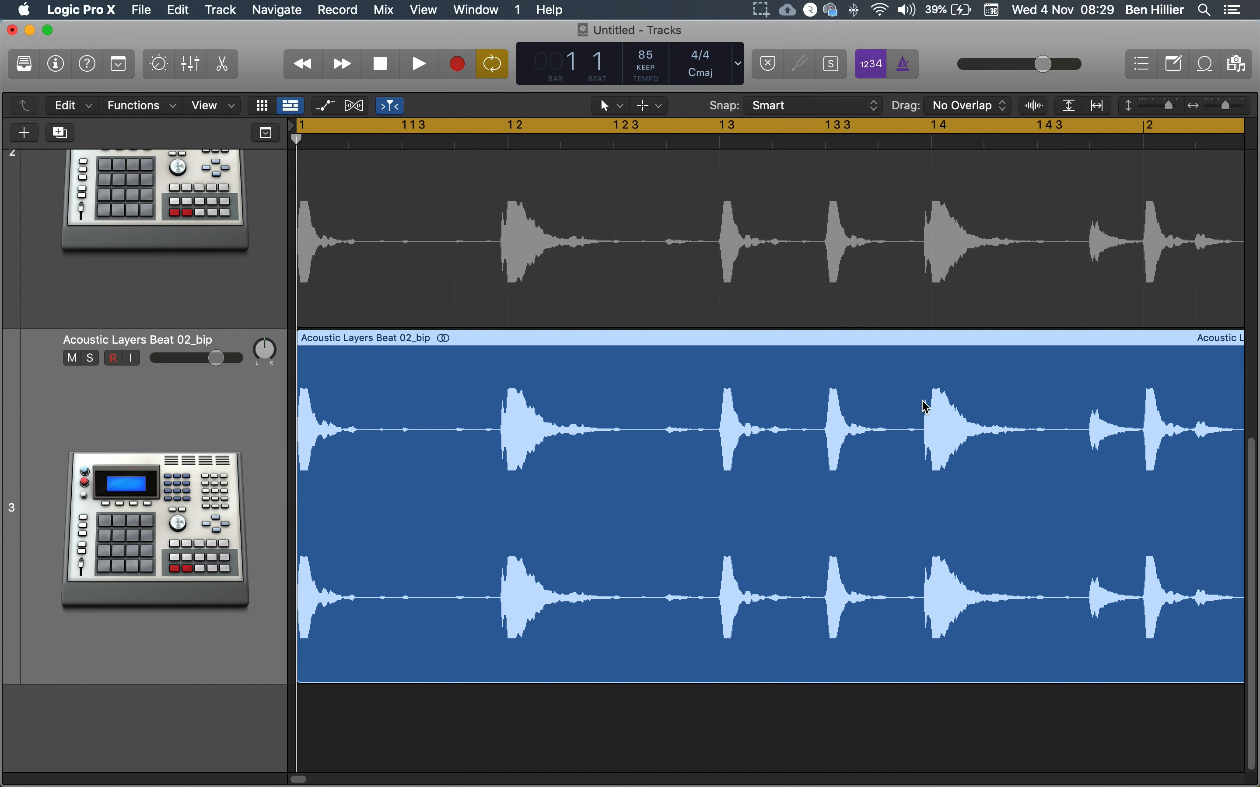
pyautogui.moveTo(1227, 107); pyautogui.dragTo(1221, 110)
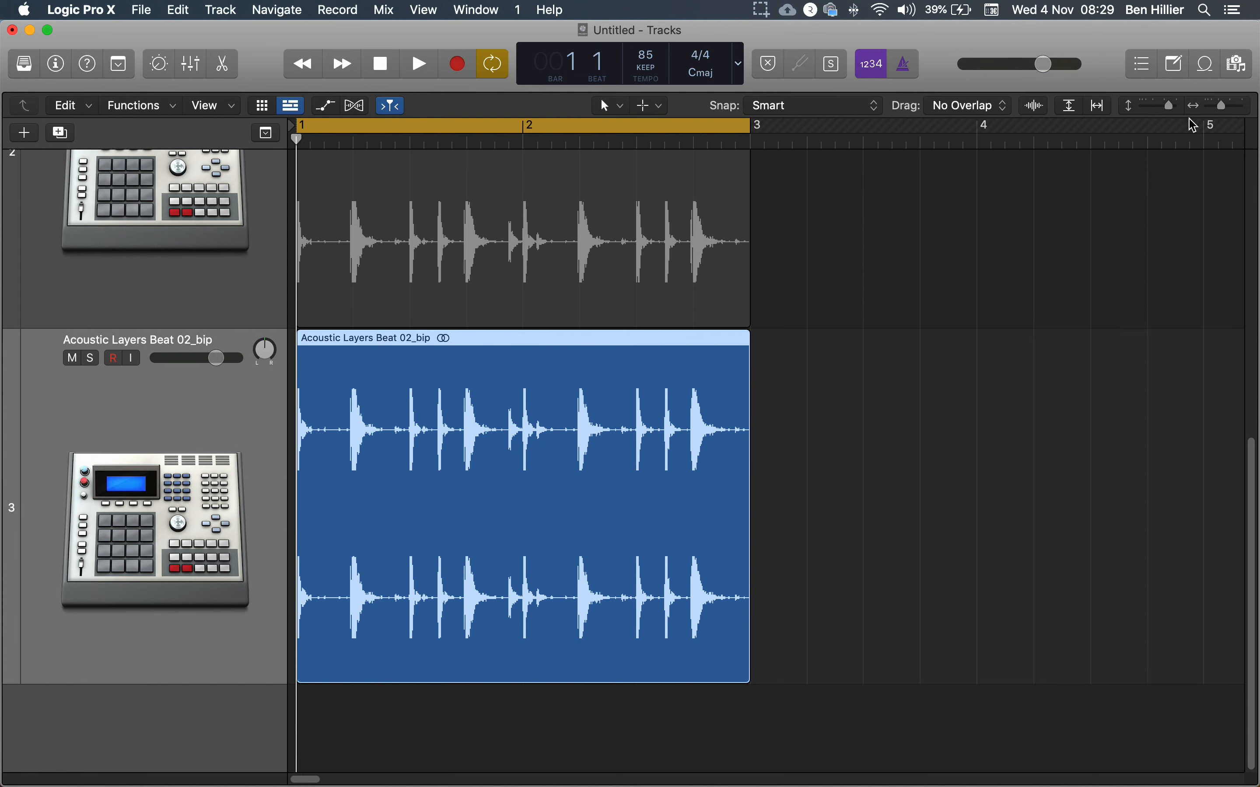
pyautogui.moveTo(1167, 111); pyautogui.dragTo(1166, 111)
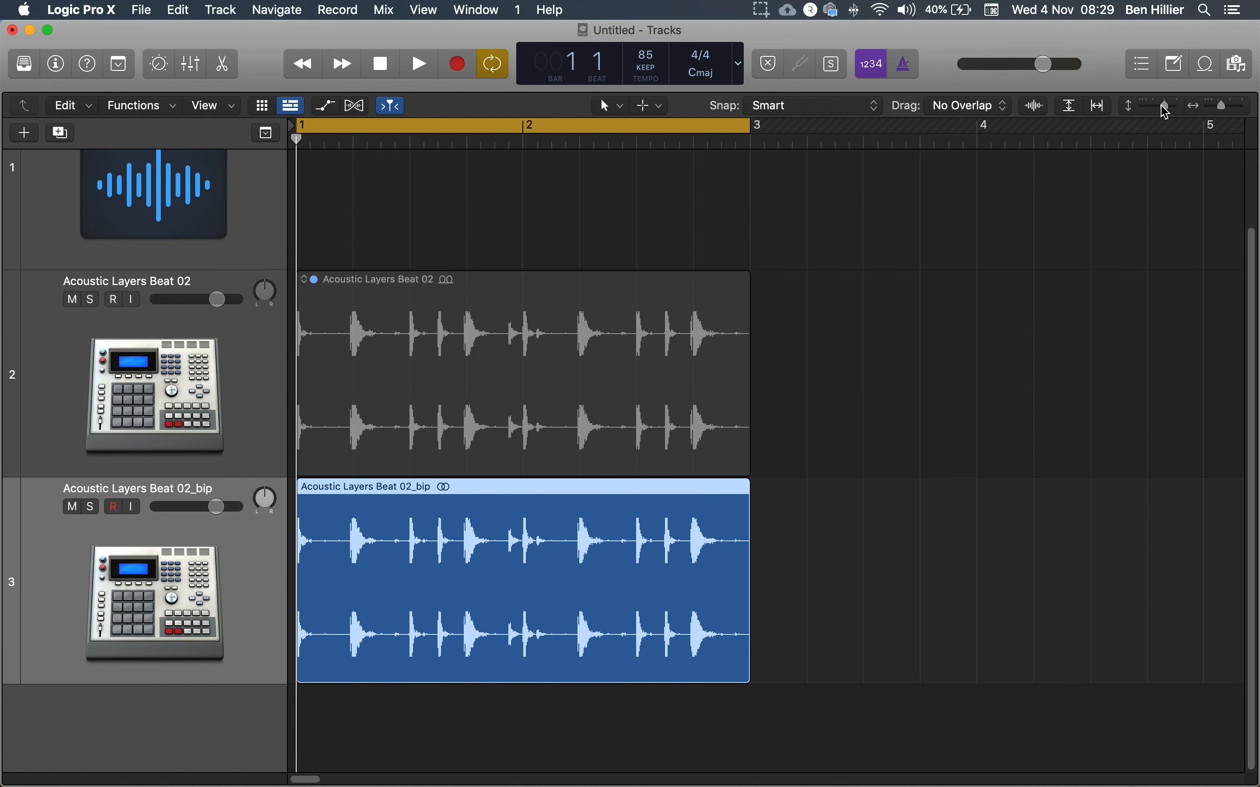
# Open the Acoustic Layers Beat 02_bip region in the Audio File Editor
pyautogui.scroll(2, 604, 583)
pyautogui.doubleClick(545, 492)
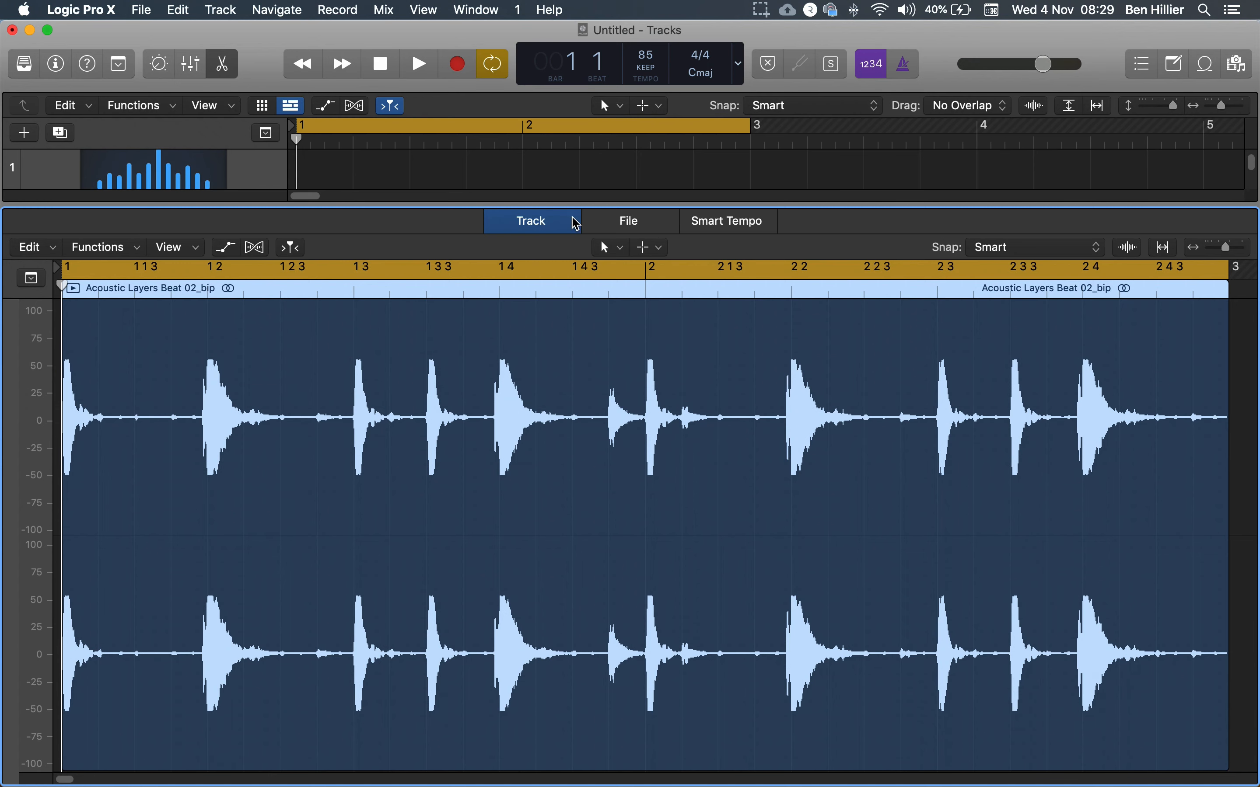
pyautogui.click(649, 229)
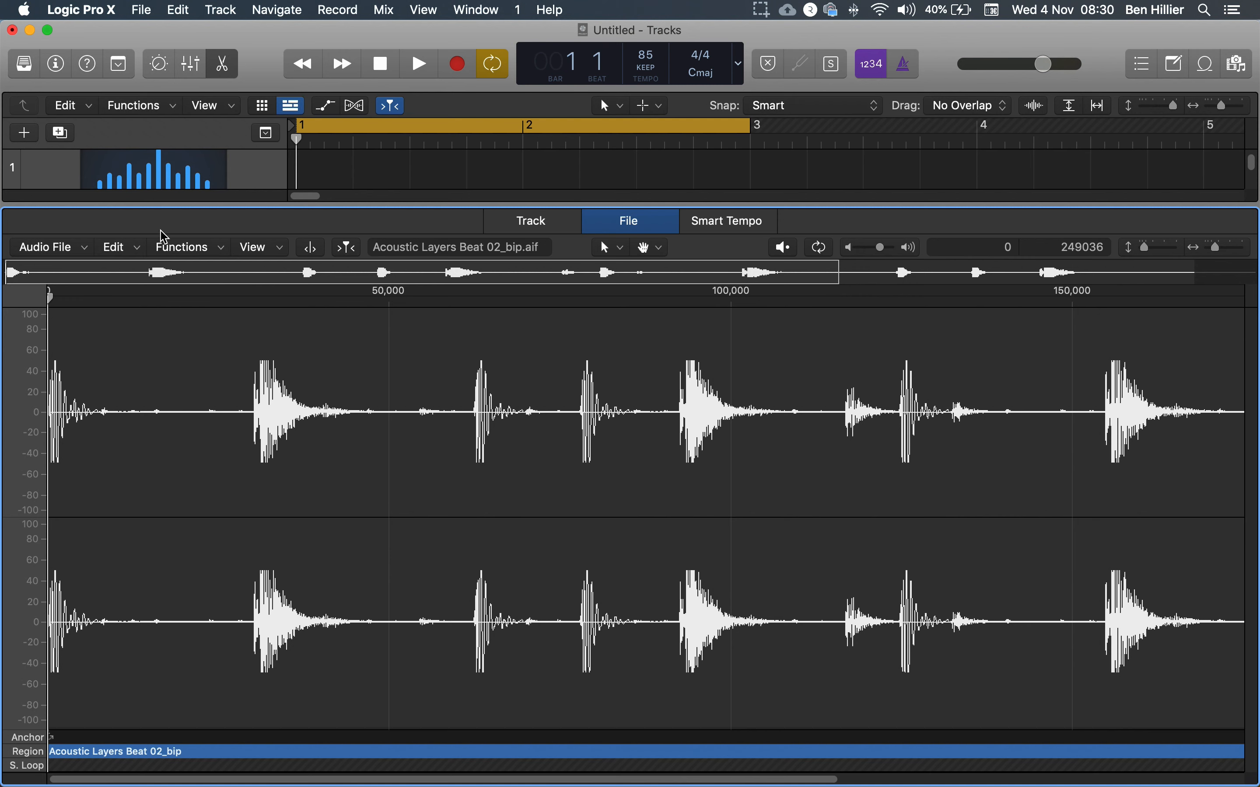
# Apply a Fade In across the whole Acoustic Layers Beat 02_bip audio file
pyautogui.click(207, 249)
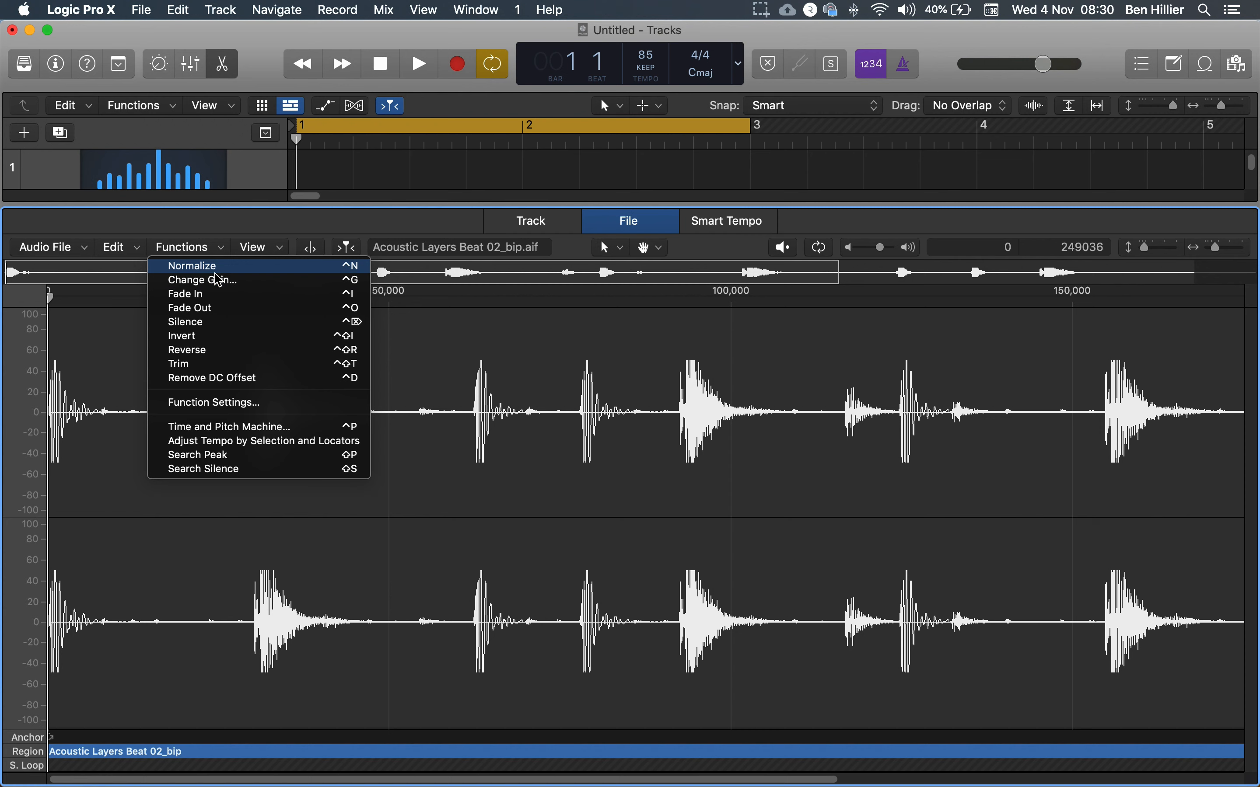
pyautogui.click(293, 269)
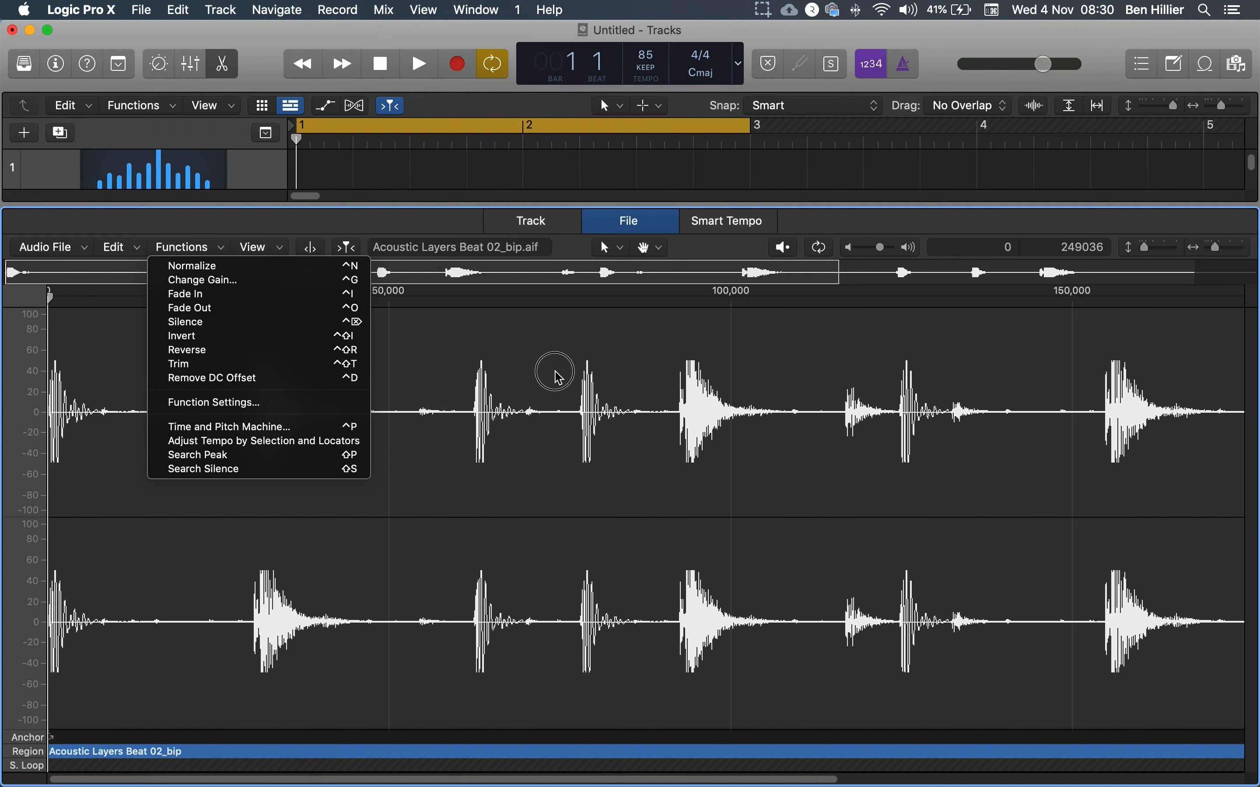
pyautogui.click(218, 253)
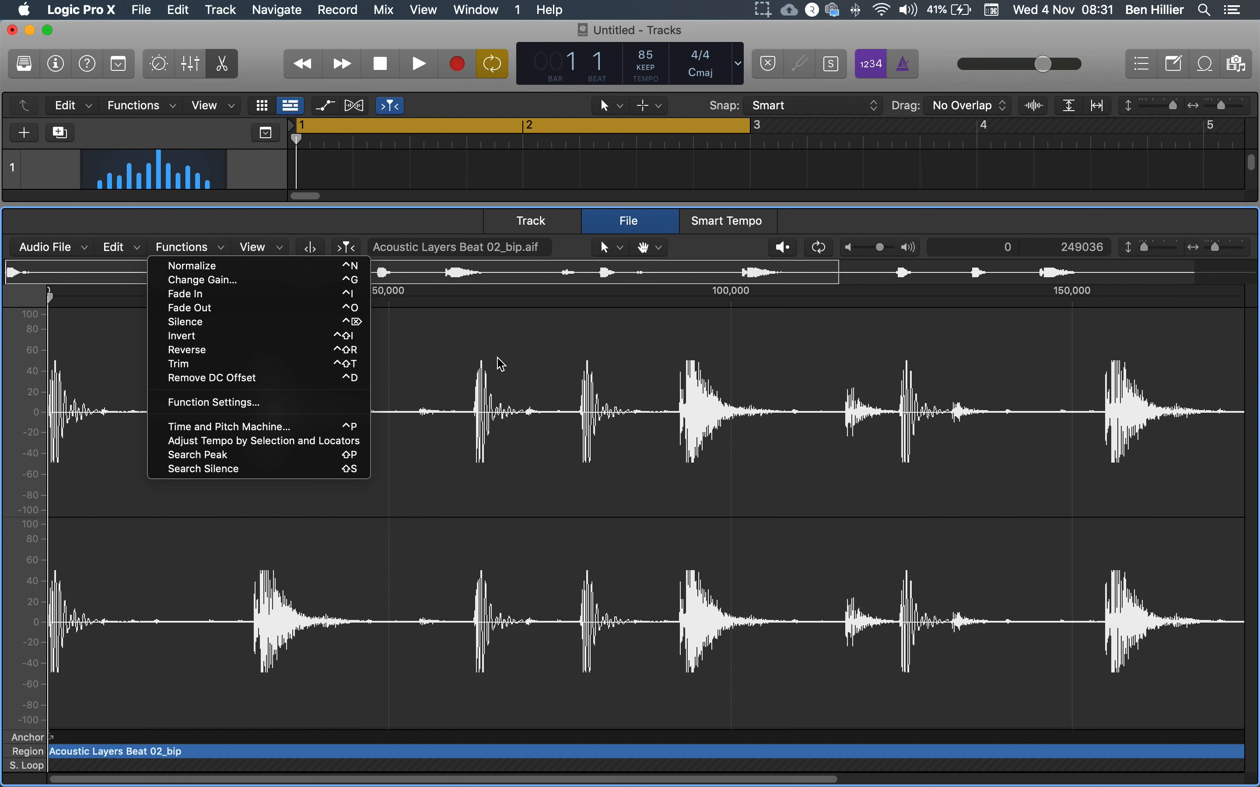
pyautogui.click(257, 300)
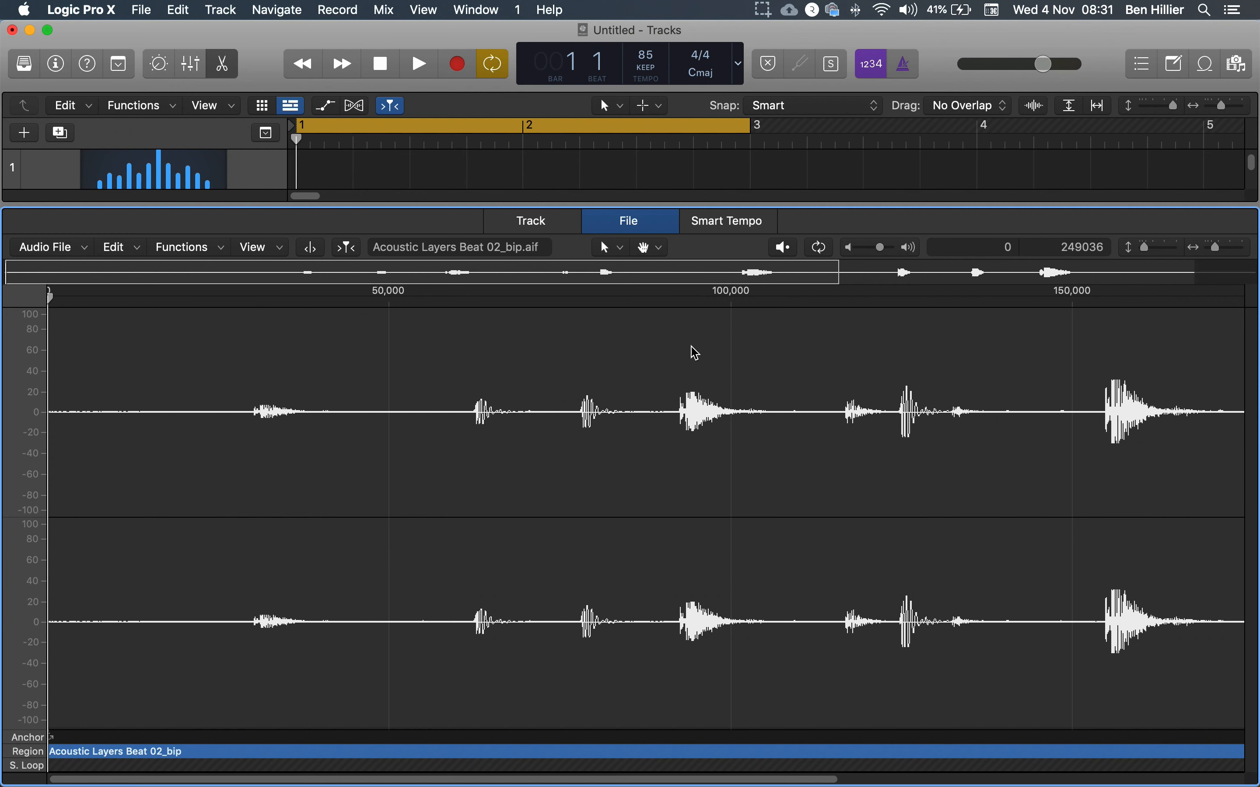
# View the whole faded-in waveform while playing it back, and stop playback
pyautogui.click(1221, 251)
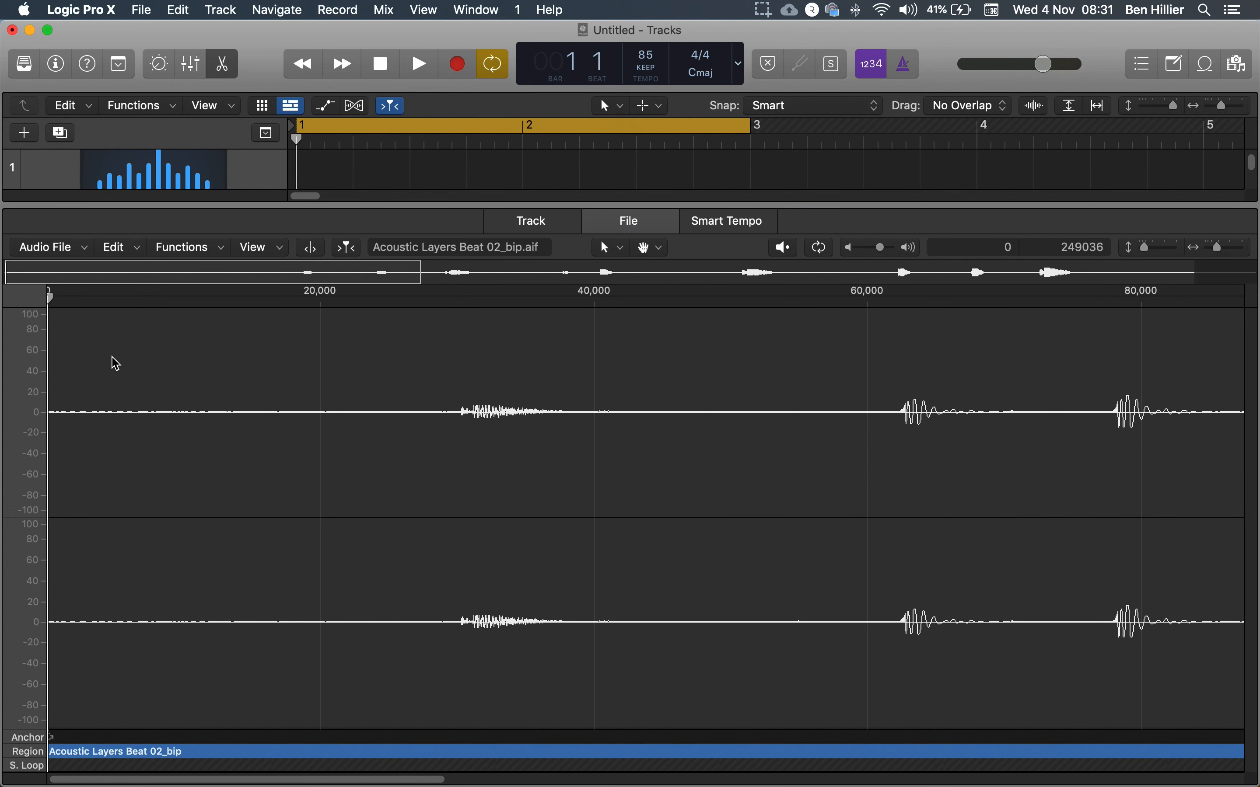
pyautogui.press('space')
pyautogui.click(1214, 247)
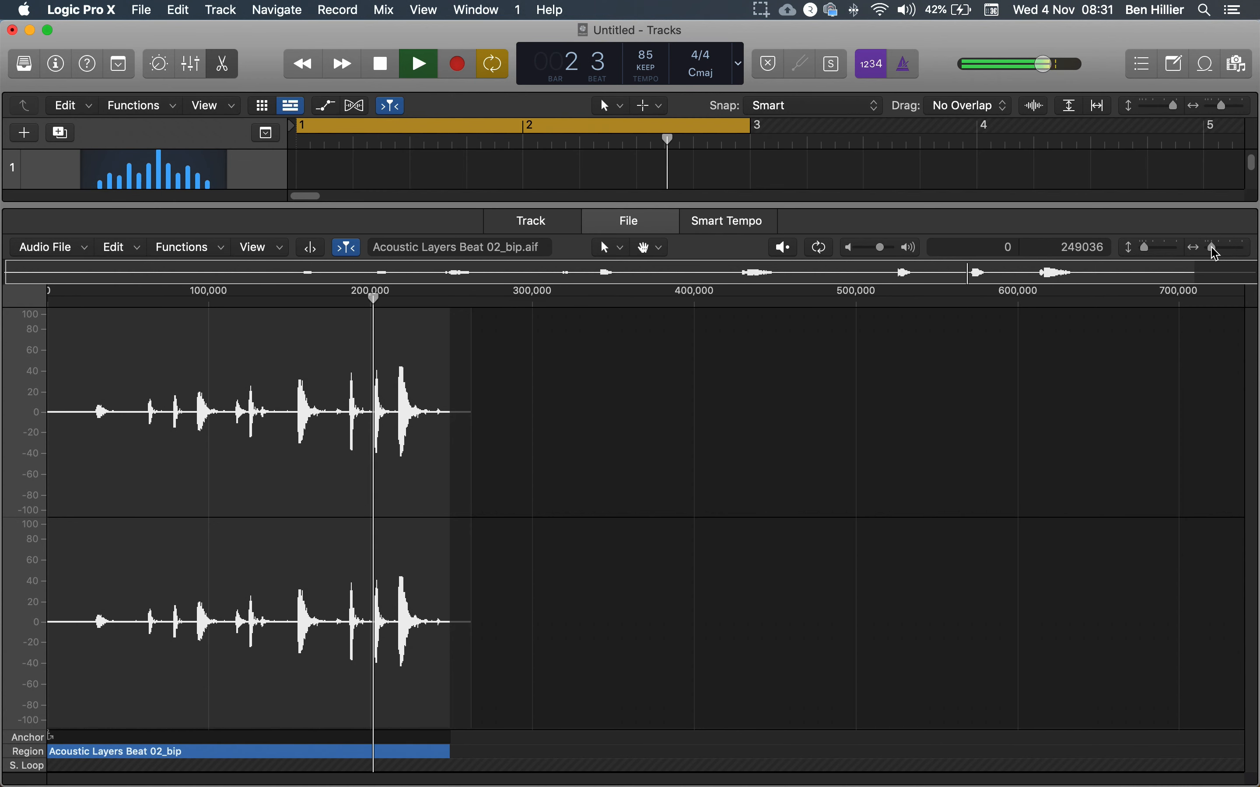
pyautogui.press('space')
# Undo the Fade In on the Acoustic Layers Beat 02_bip audio file
pyautogui.click(58, 248)
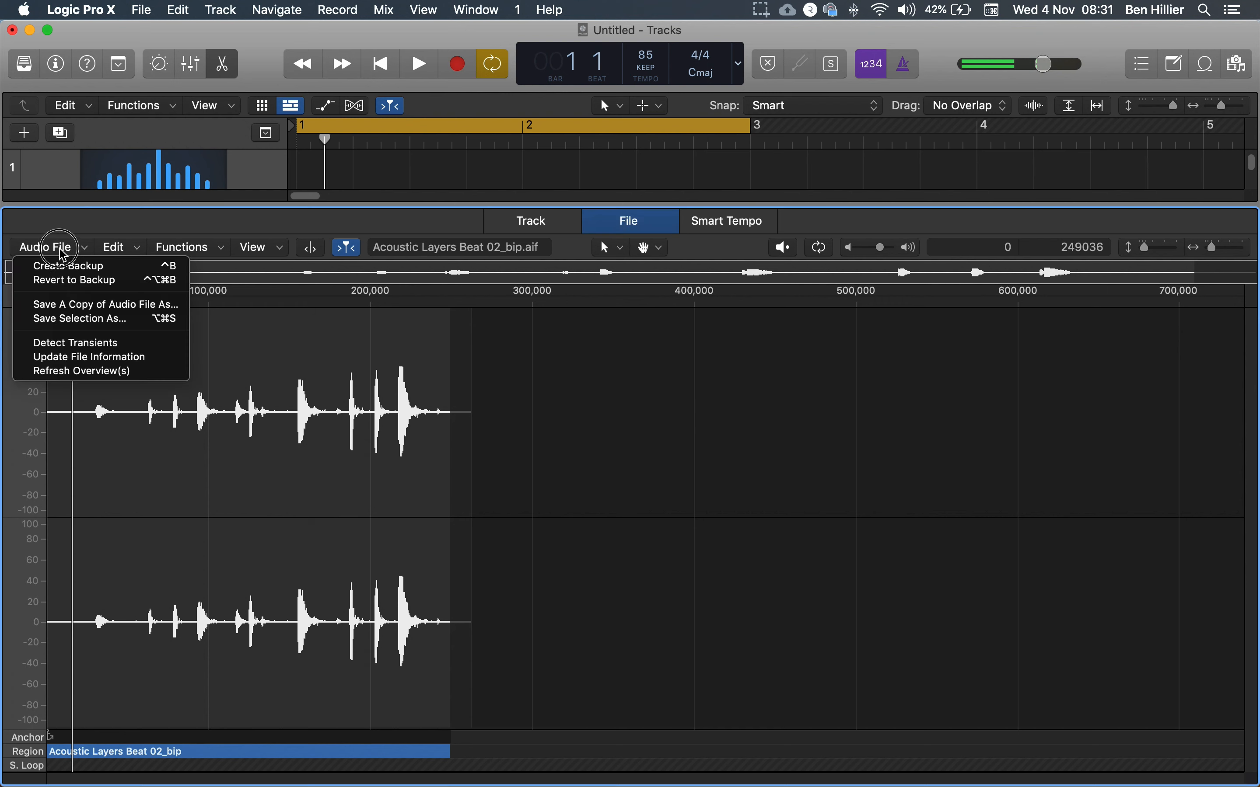
pyautogui.click(66, 229)
pyautogui.click(90, 248)
pyautogui.click(118, 248)
pyautogui.click(120, 248)
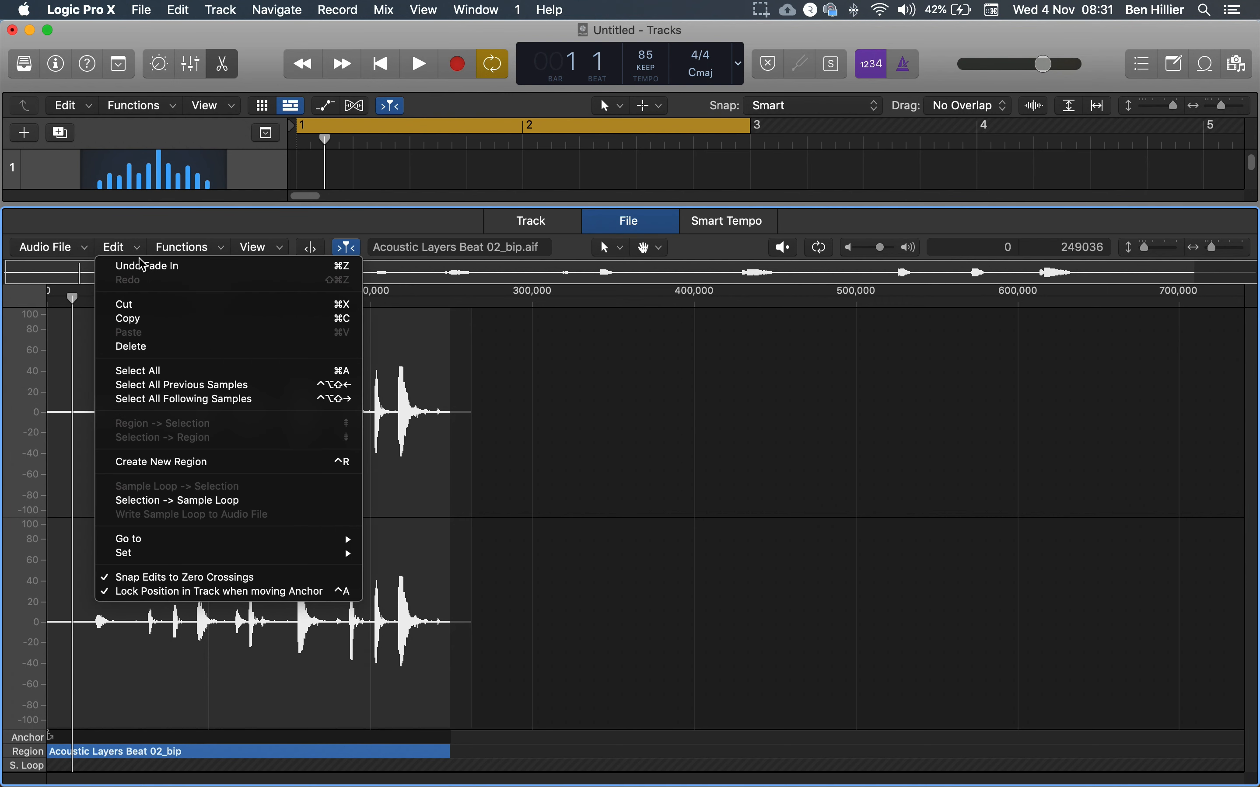
pyautogui.click(200, 275)
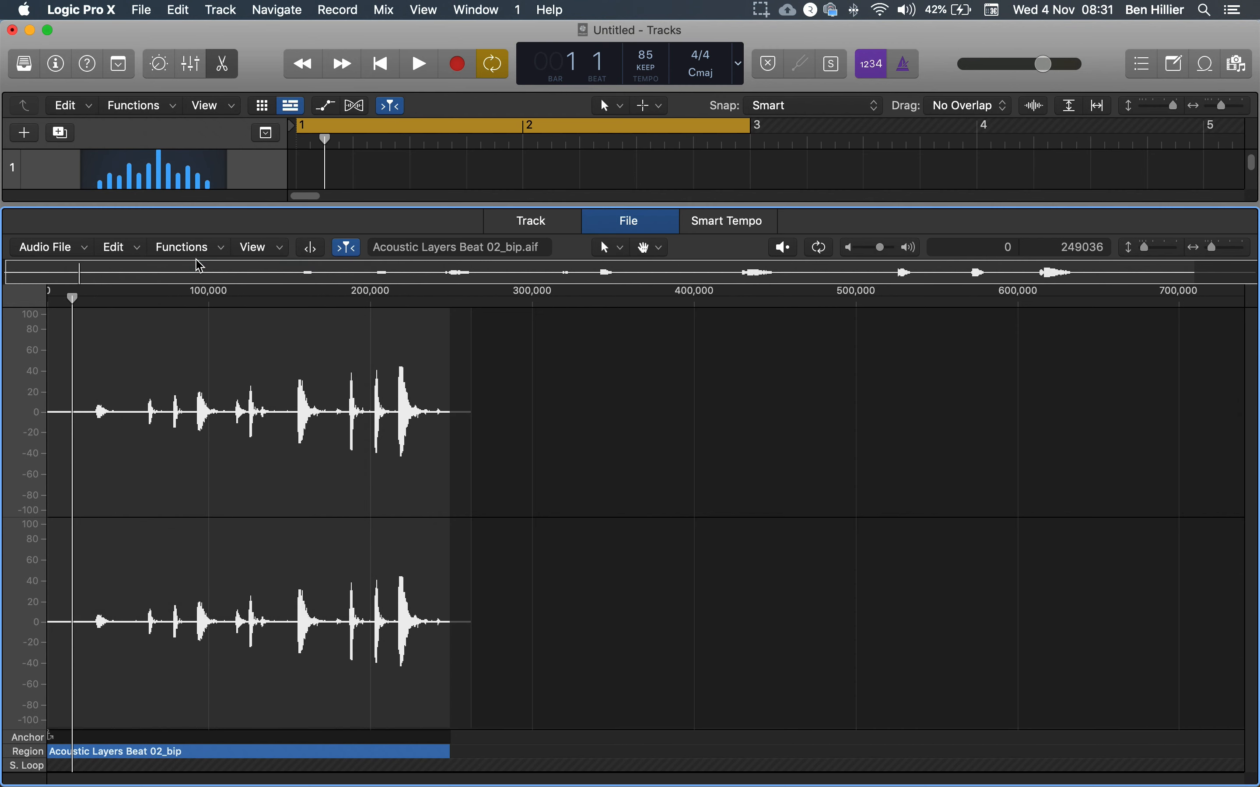
# Apply a Fade Out across the whole audio file and play the result back
pyautogui.click(199, 252)
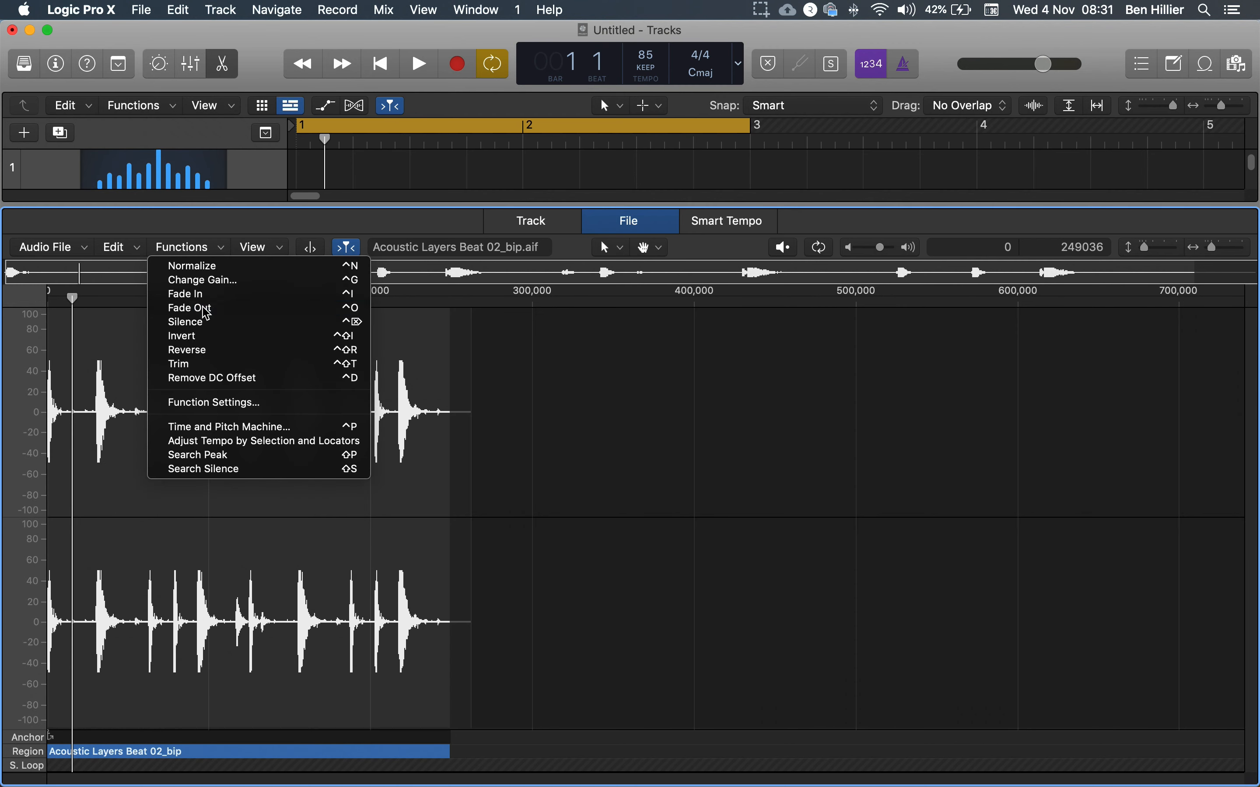
pyautogui.click(205, 295)
pyautogui.press('space')
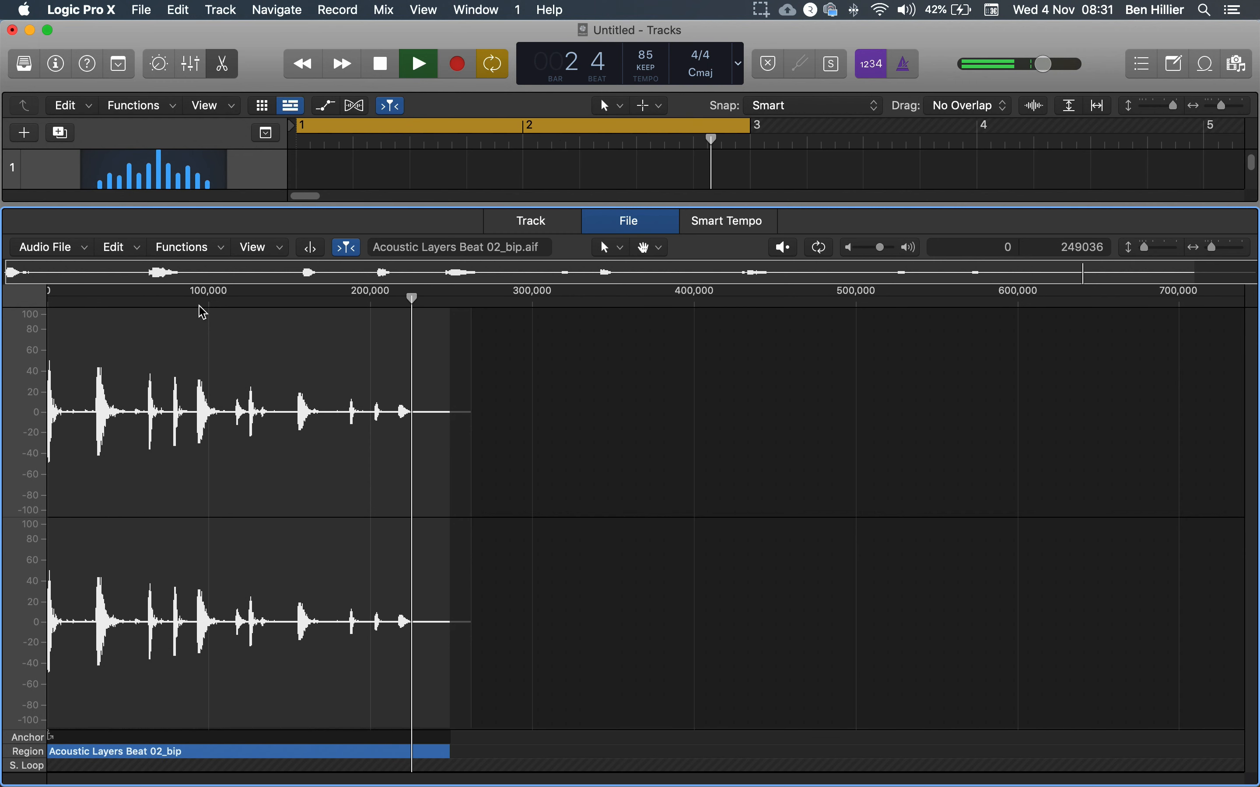
pyautogui.press('space')
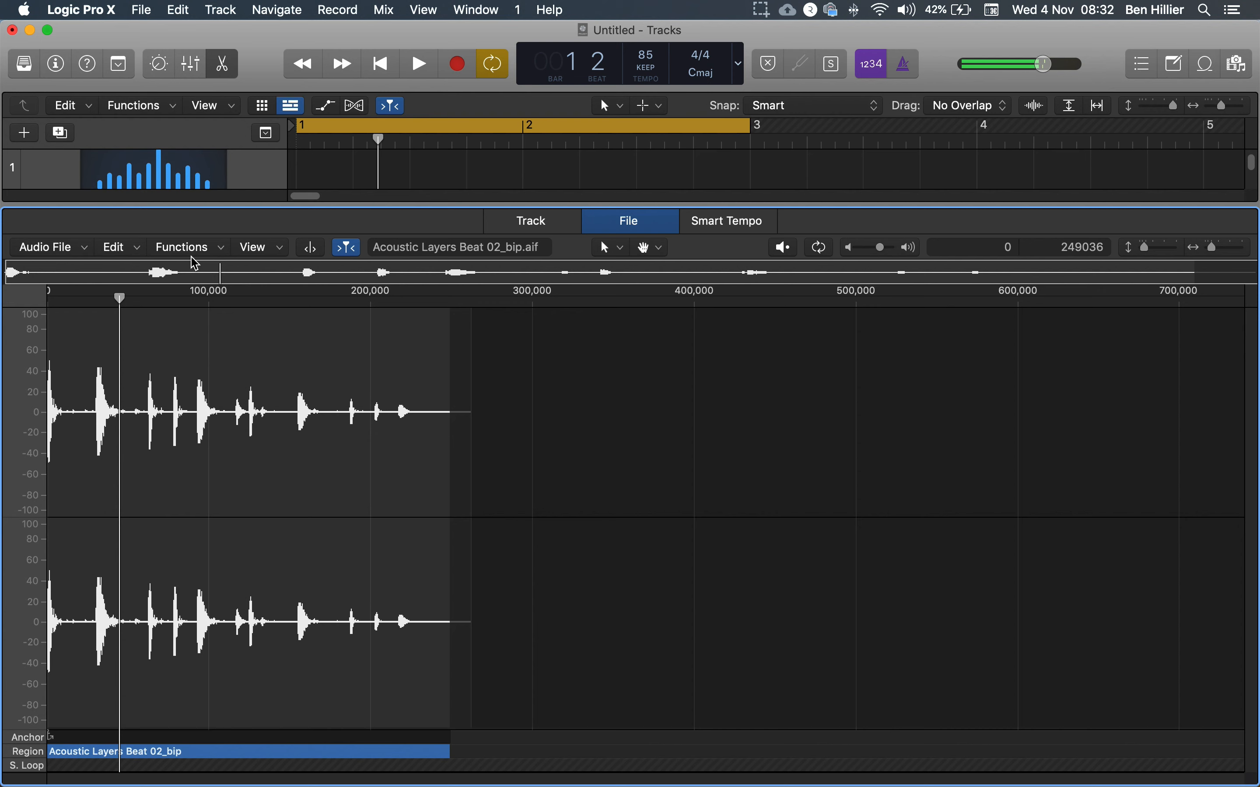
# Undo the Fade Out on the audio file
pyautogui.click(116, 246)
pyautogui.click(127, 266)
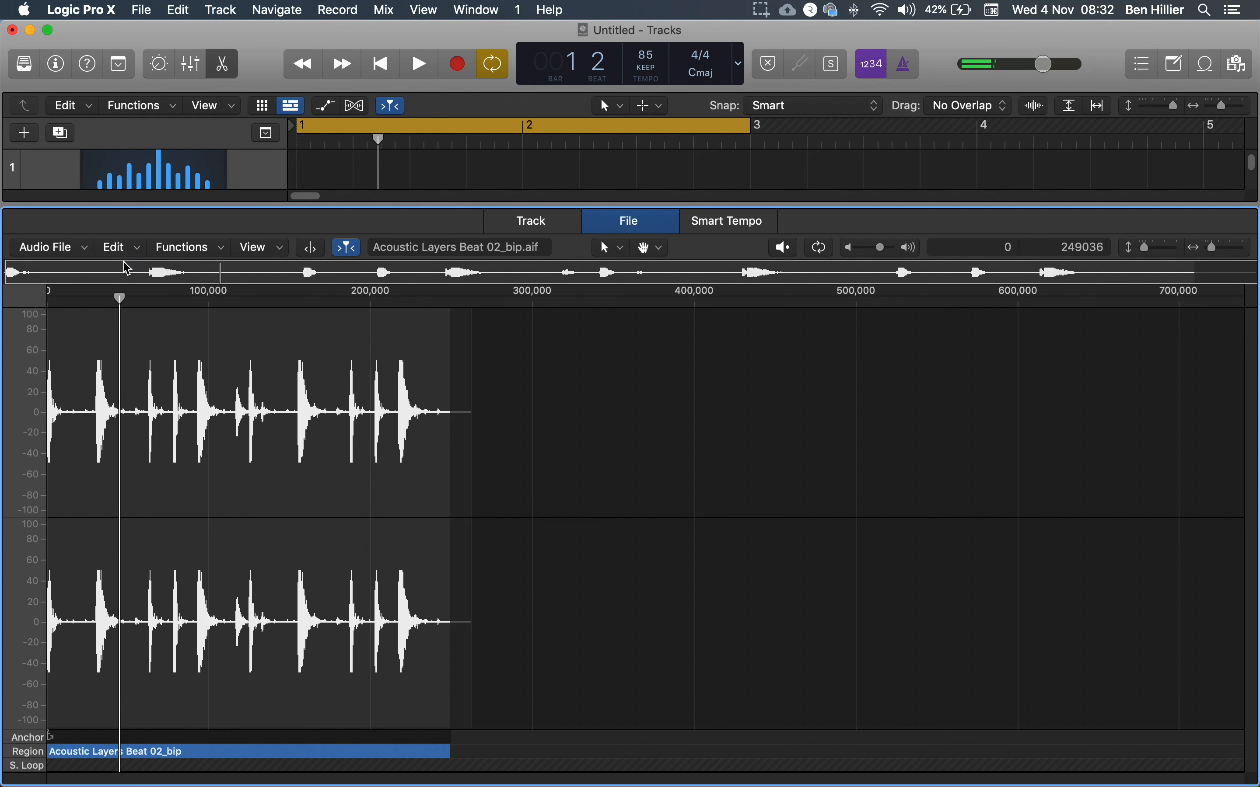
# Silence the second drum hit, a selection of about 17,900 samples in the audio file, and play the result back
pyautogui.click(189, 254)
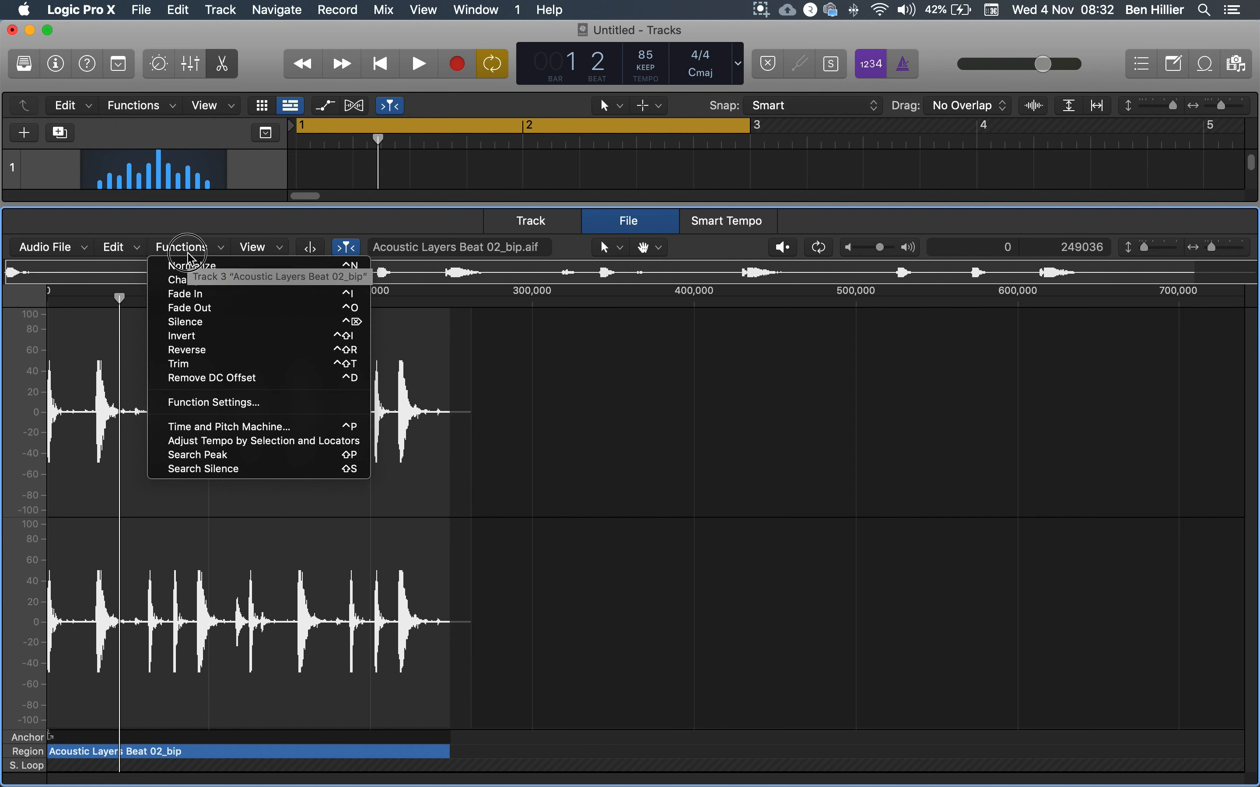
pyautogui.click(416, 384)
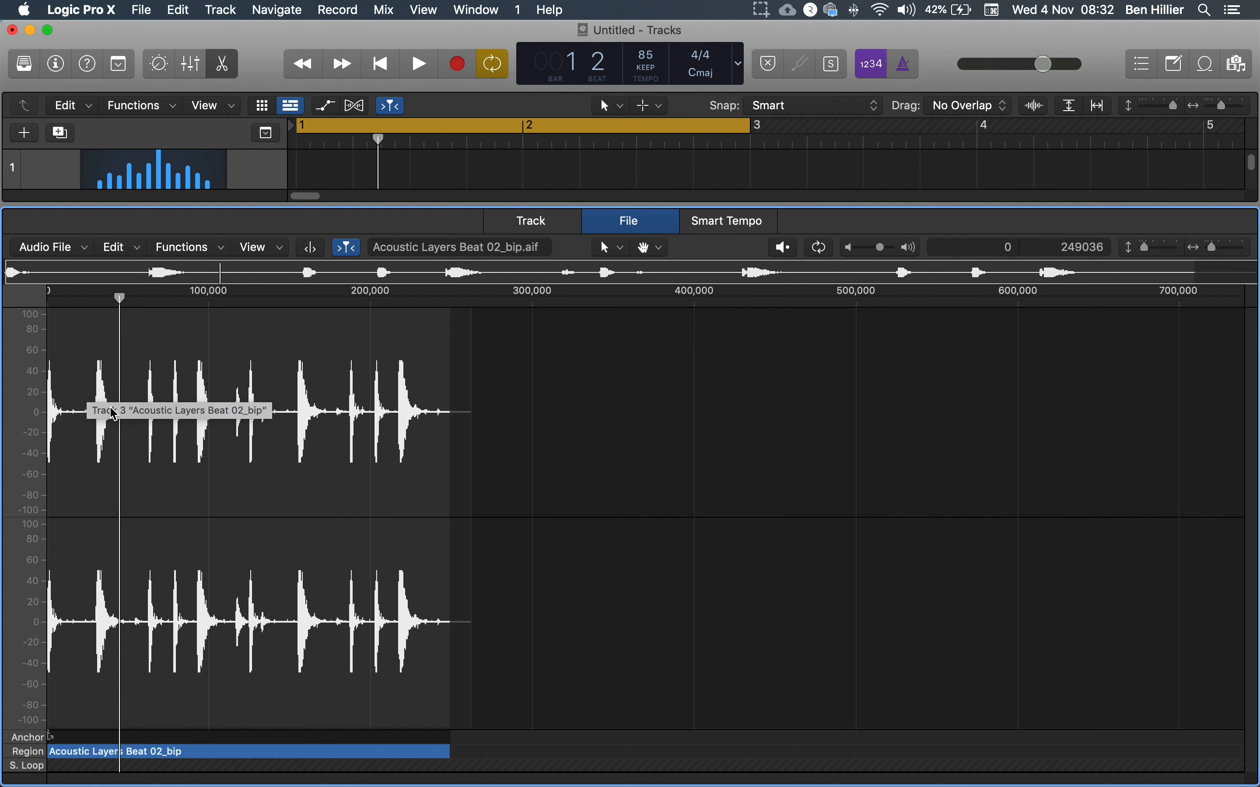
pyautogui.press('space')
pyautogui.moveTo(91, 419); pyautogui.dragTo(121, 416)
pyautogui.moveTo(125, 417); pyautogui.dragTo(120, 413)
pyautogui.click(205, 248)
pyautogui.click(186, 322)
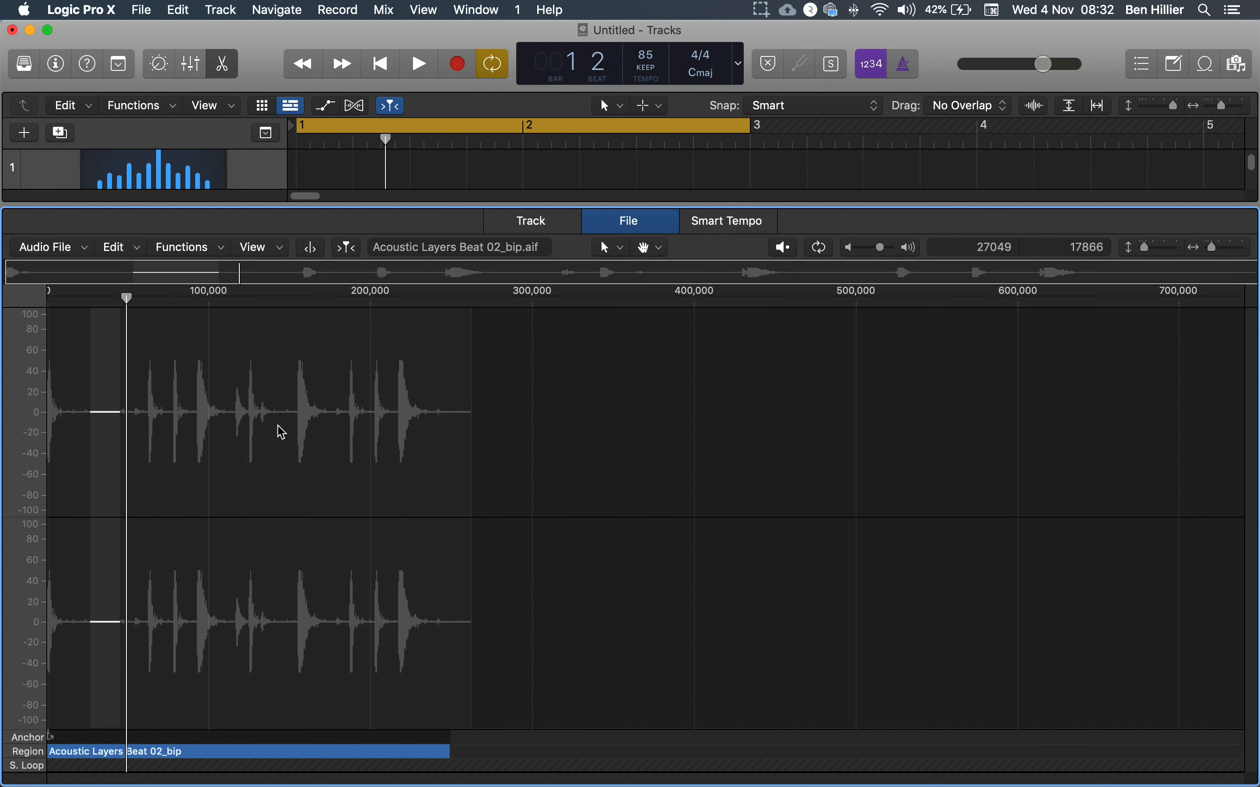
pyautogui.press('space')
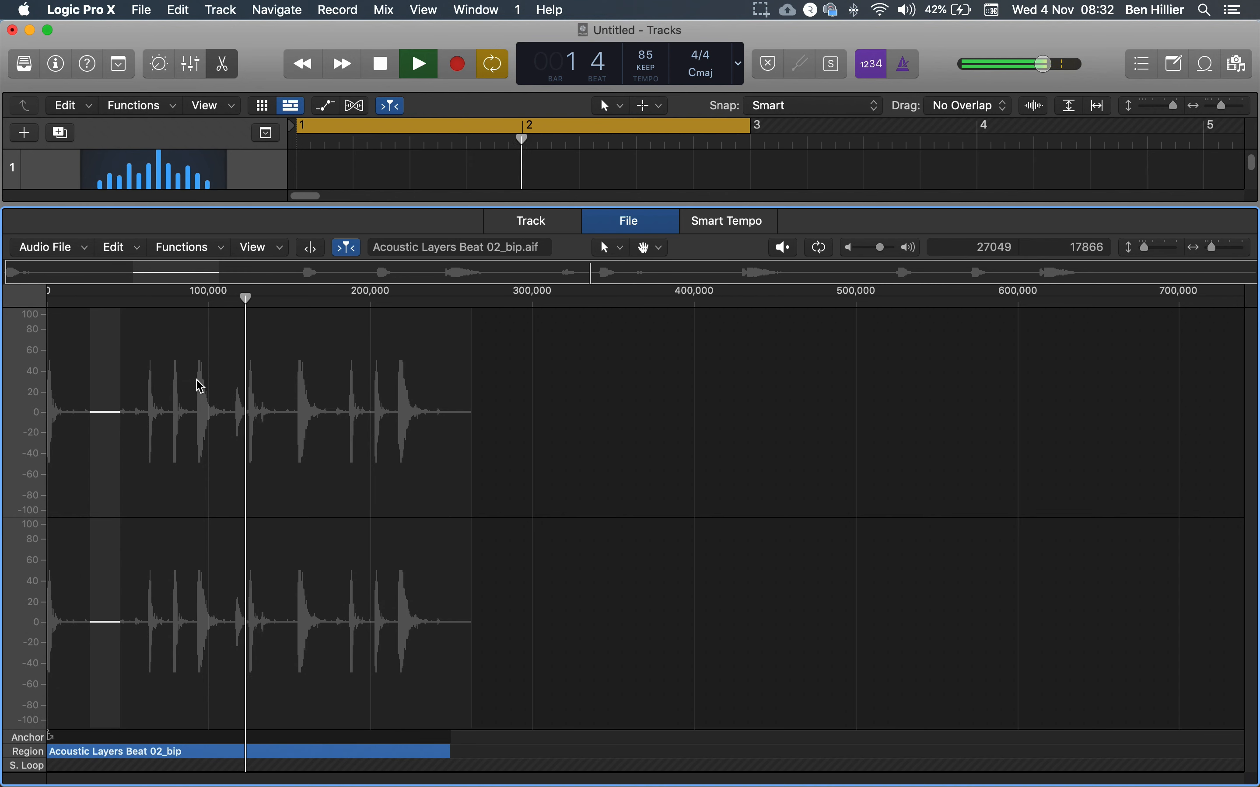
pyautogui.press('space')
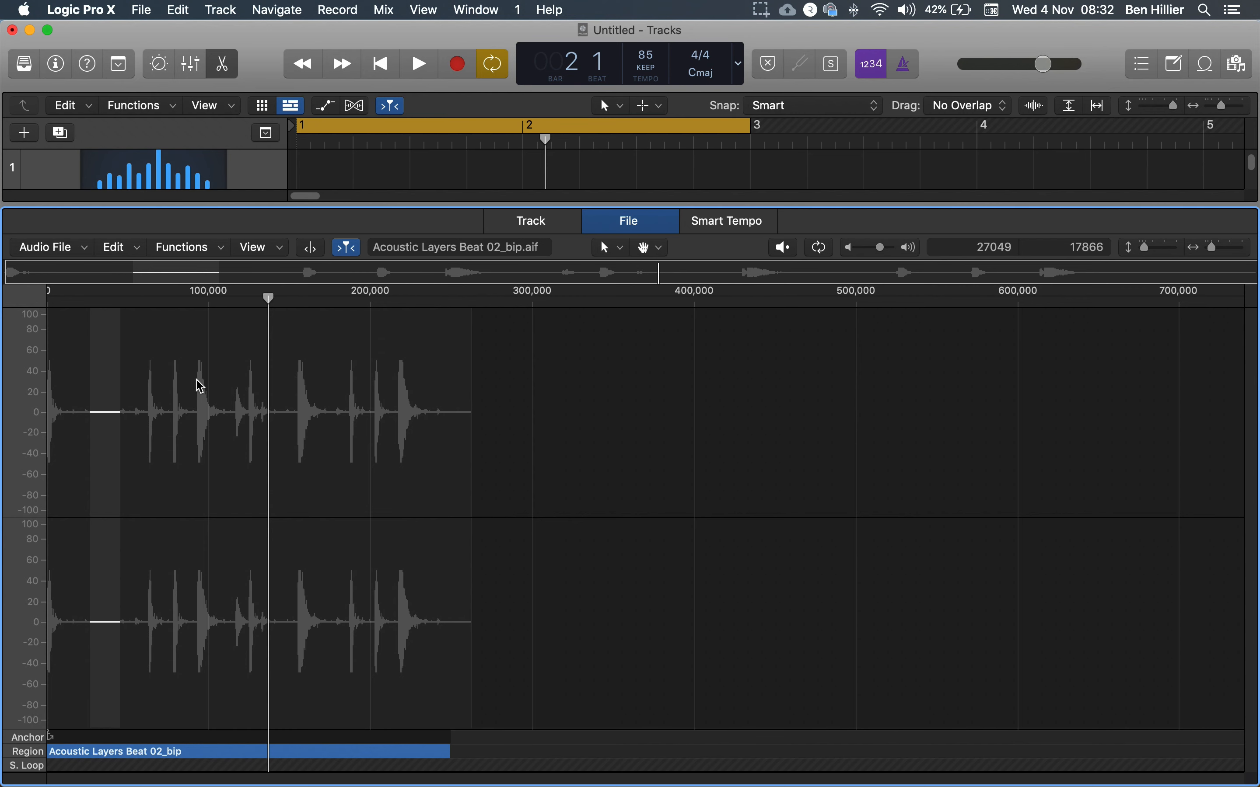
# Undo the Silence on the second drum hit, clear the selection and play the audio file back
pyautogui.click(115, 248)
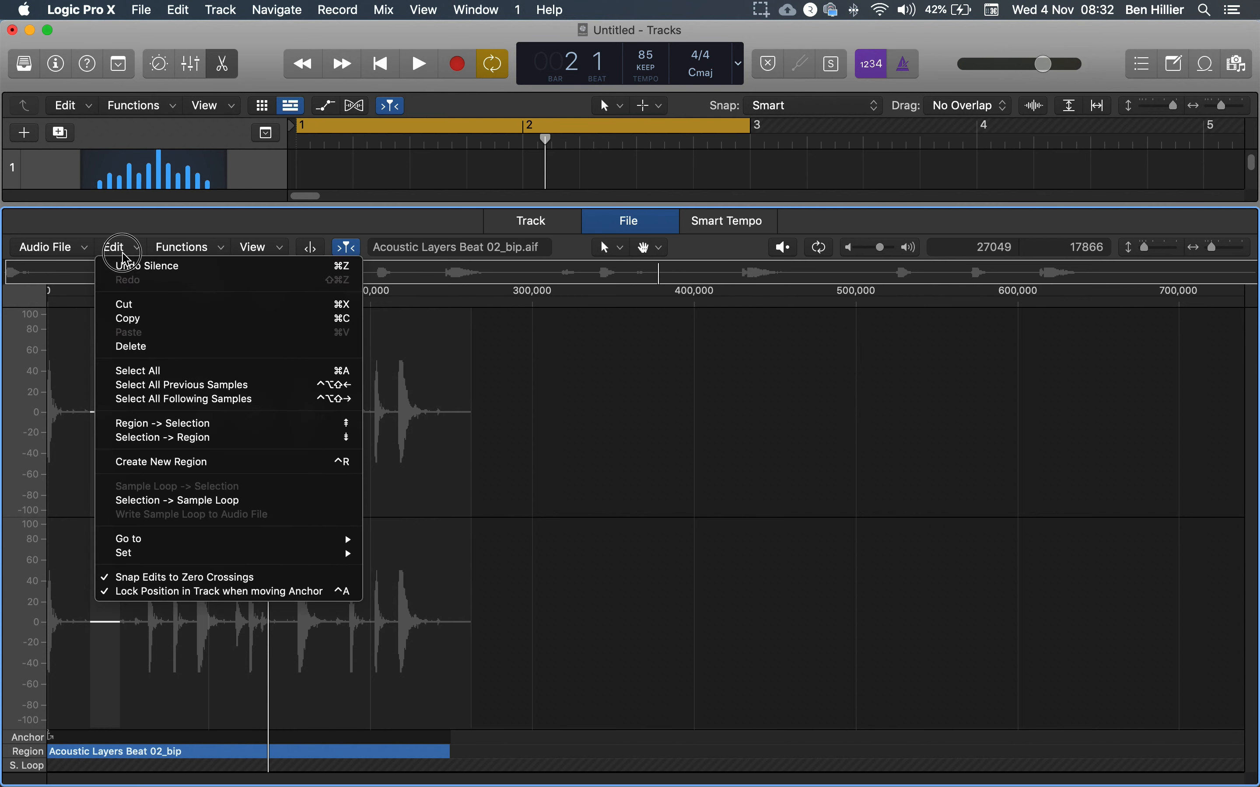
pyautogui.click(130, 266)
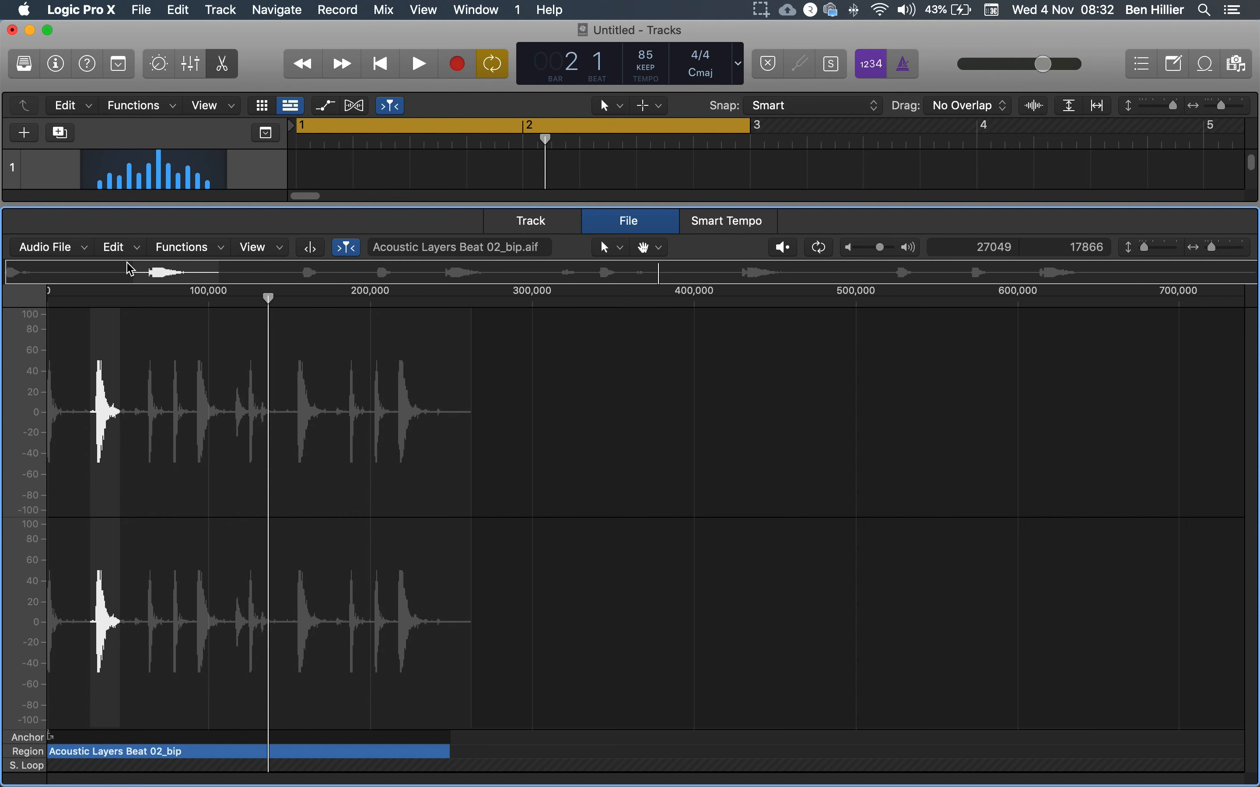
pyautogui.click(110, 364)
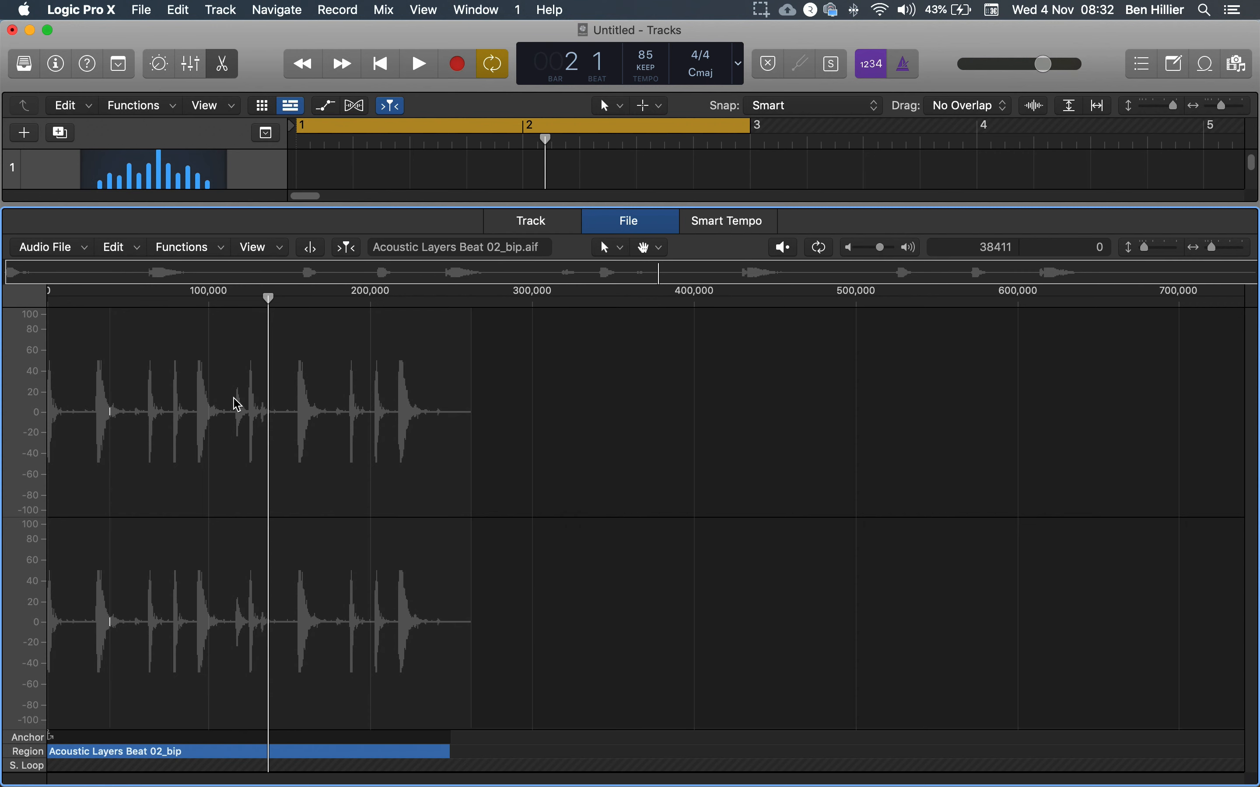
pyautogui.press('space')
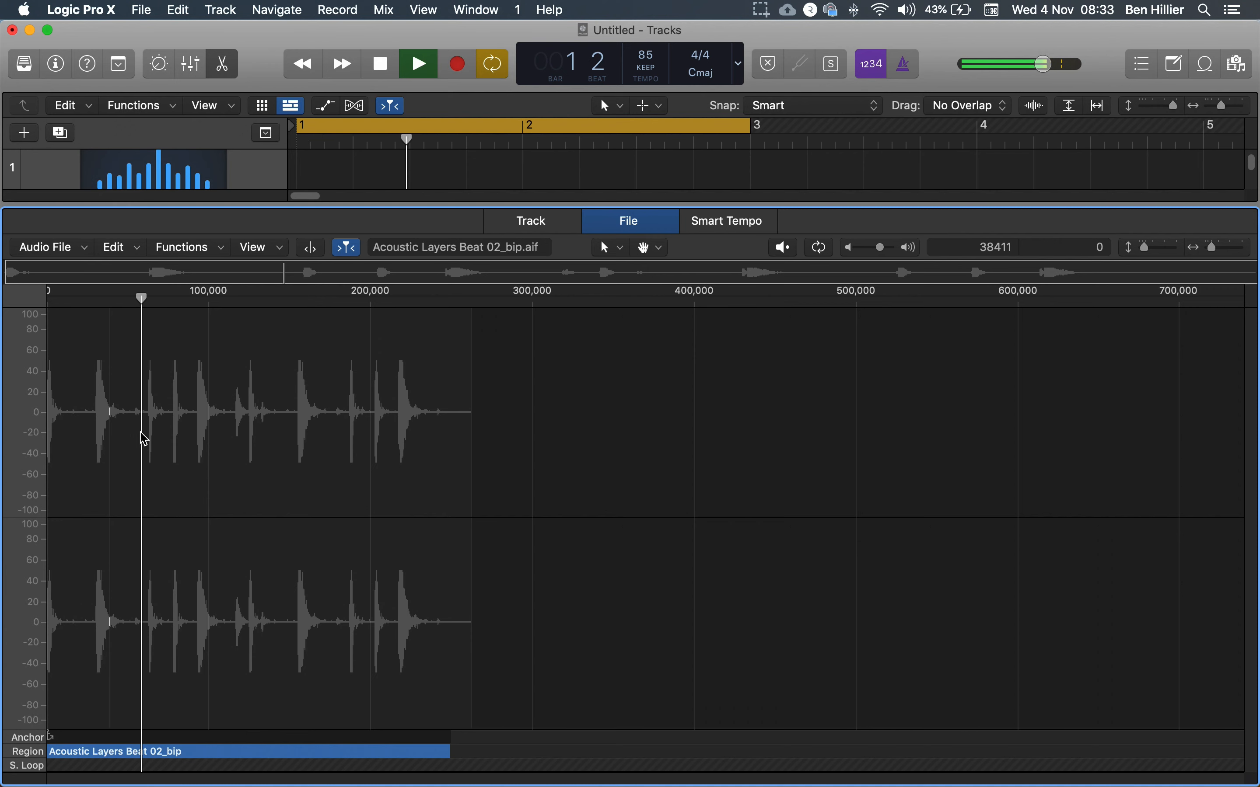
pyautogui.press('space')
# Silence the third drum hit, a selection of about 19,500 samples, and play the result back
pyautogui.moveTo(135, 428); pyautogui.dragTo(166, 421)
pyautogui.click(208, 248)
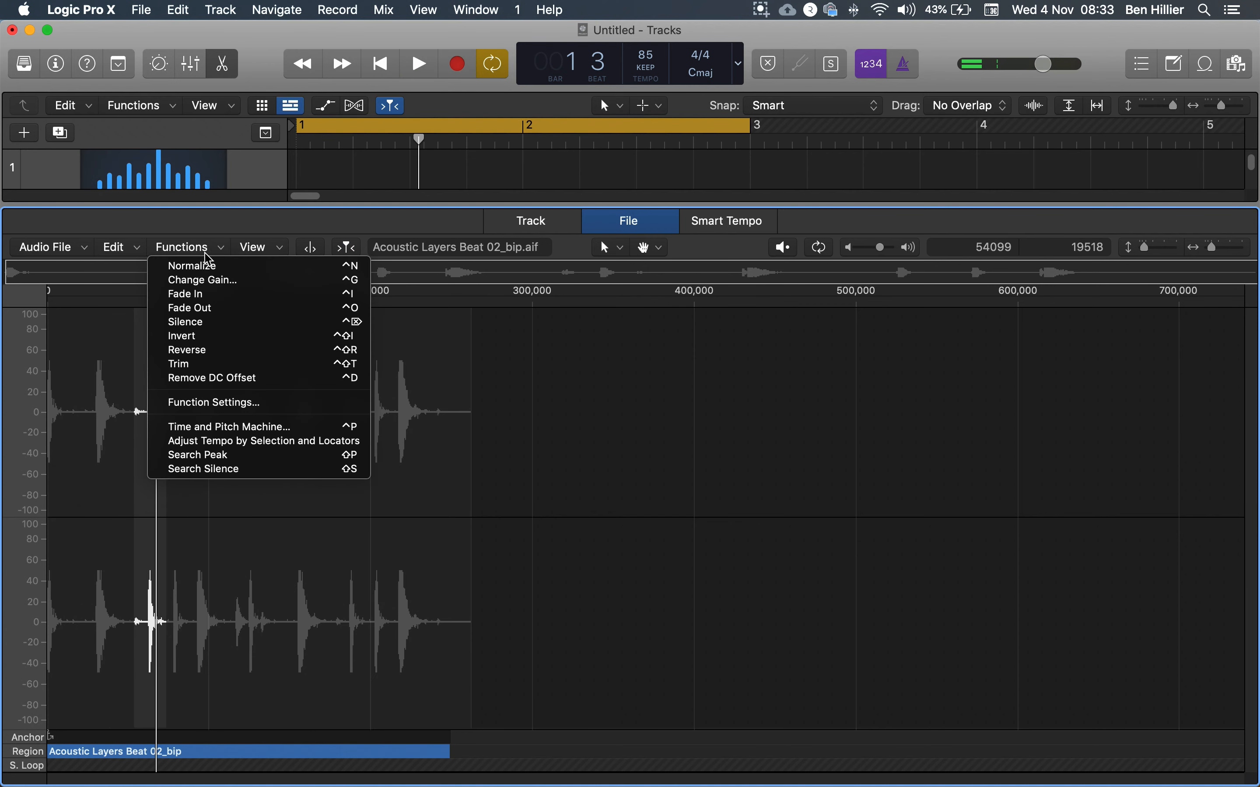
pyautogui.click(186, 322)
pyautogui.press('space')
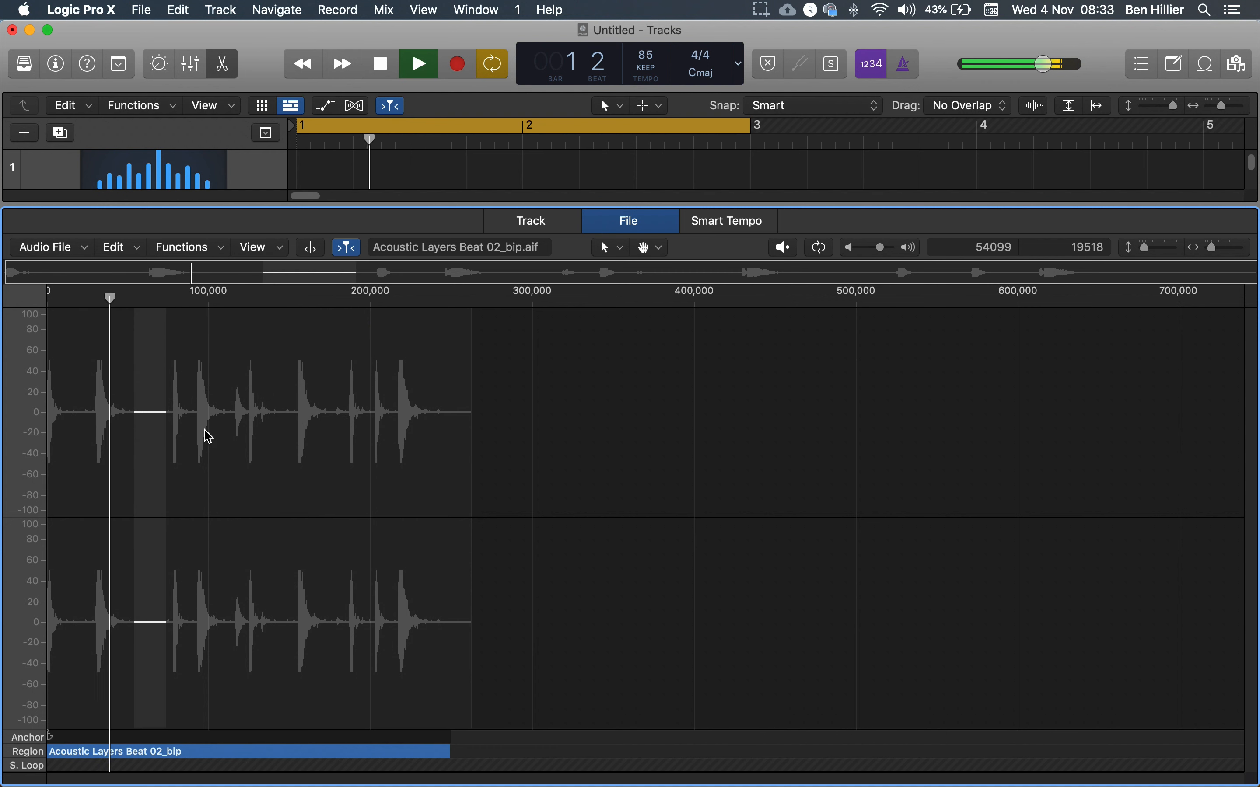
pyautogui.press('space')
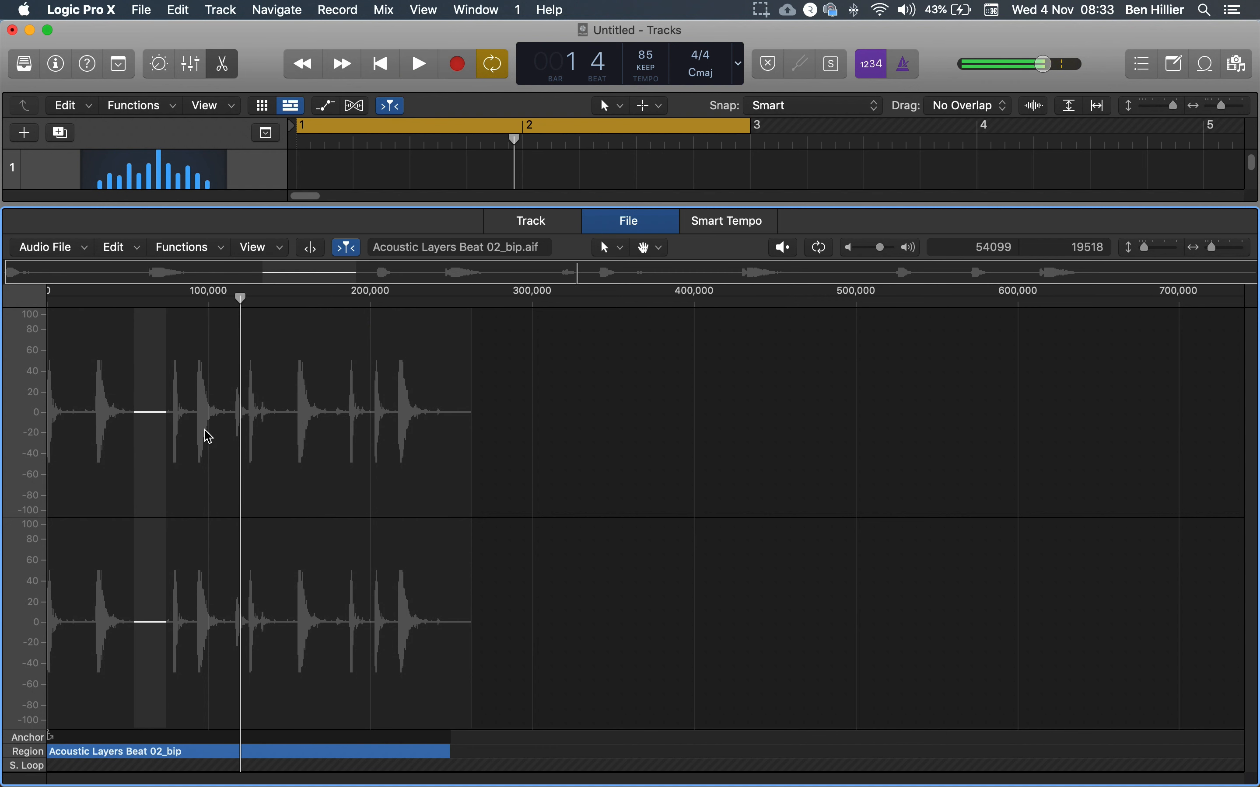
# Undo the Silence on the third drum hit
pyautogui.click(118, 246)
pyautogui.click(181, 266)
pyautogui.click(183, 246)
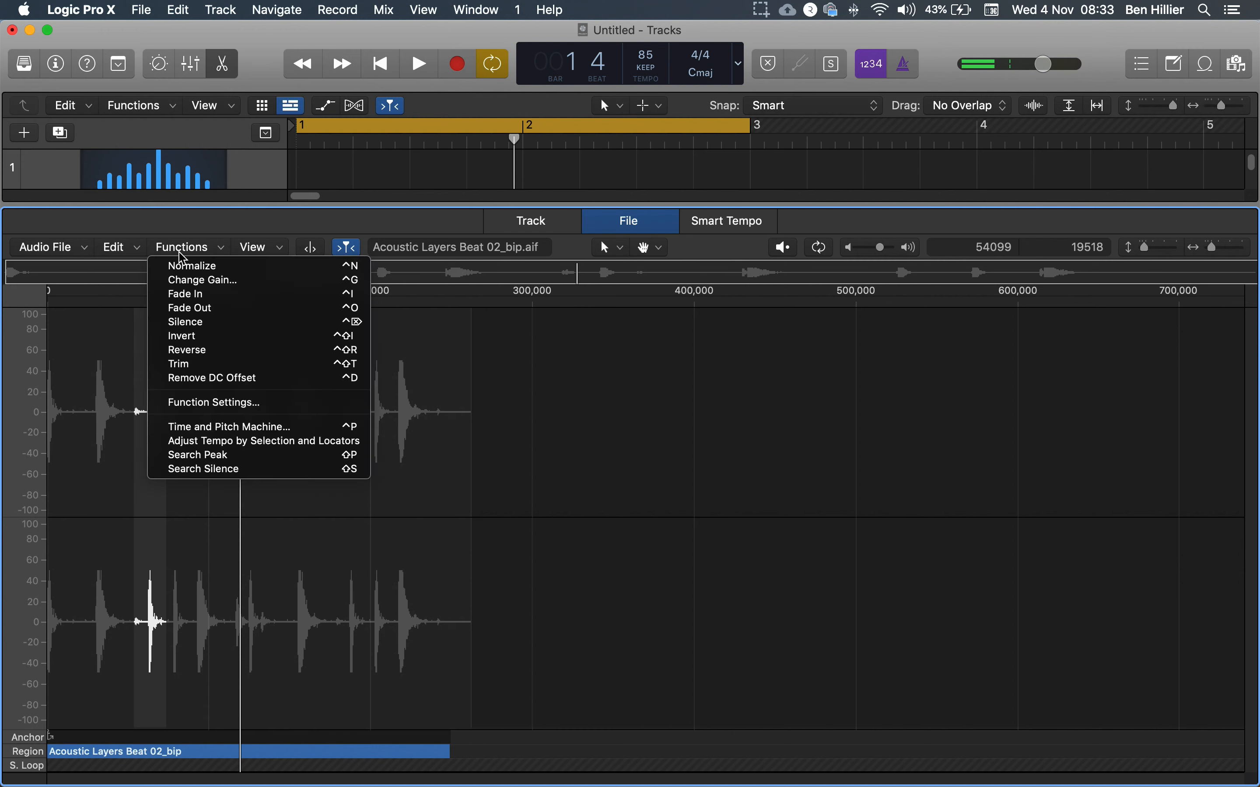
pyautogui.click(406, 356)
# Reverse the second drum hit, a selection of about 20,100 samples, and start playback to hear it
pyautogui.moveTo(95, 402); pyautogui.dragTo(127, 402)
pyautogui.click(182, 246)
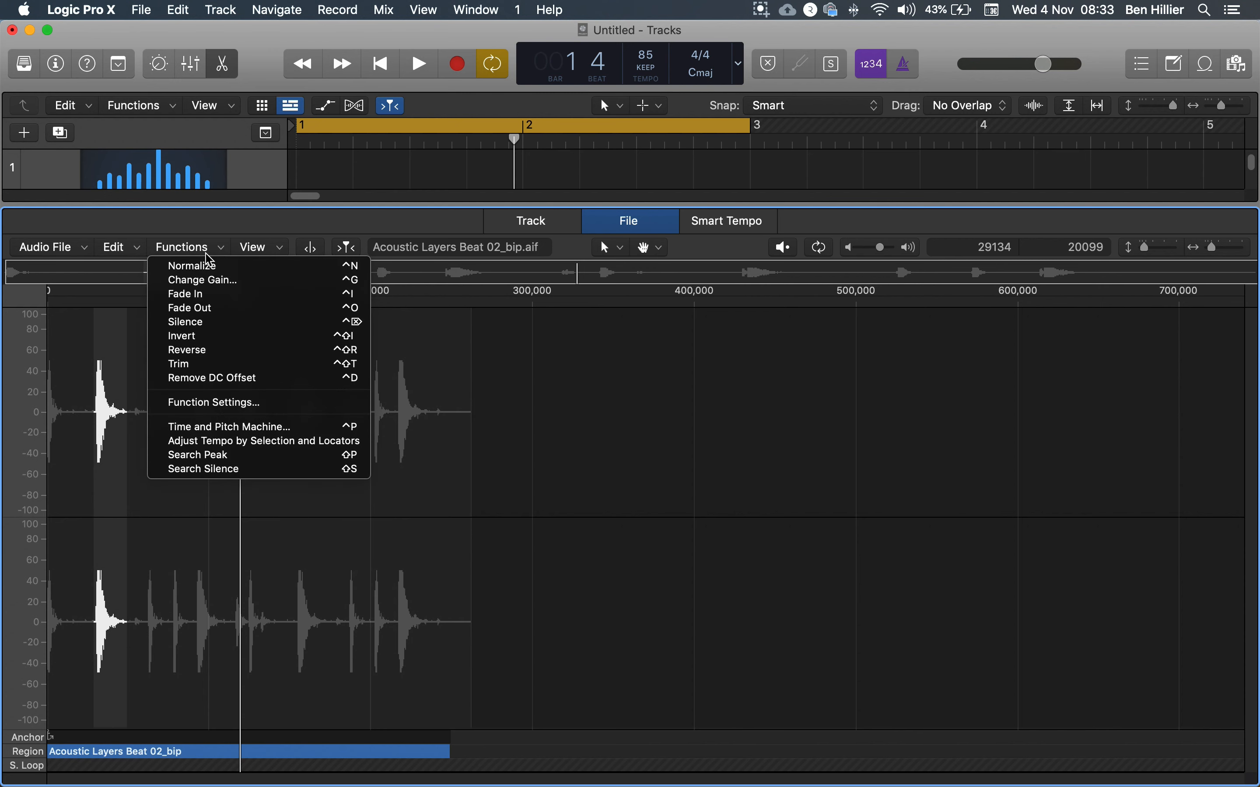
pyautogui.click(194, 351)
pyautogui.press('space')
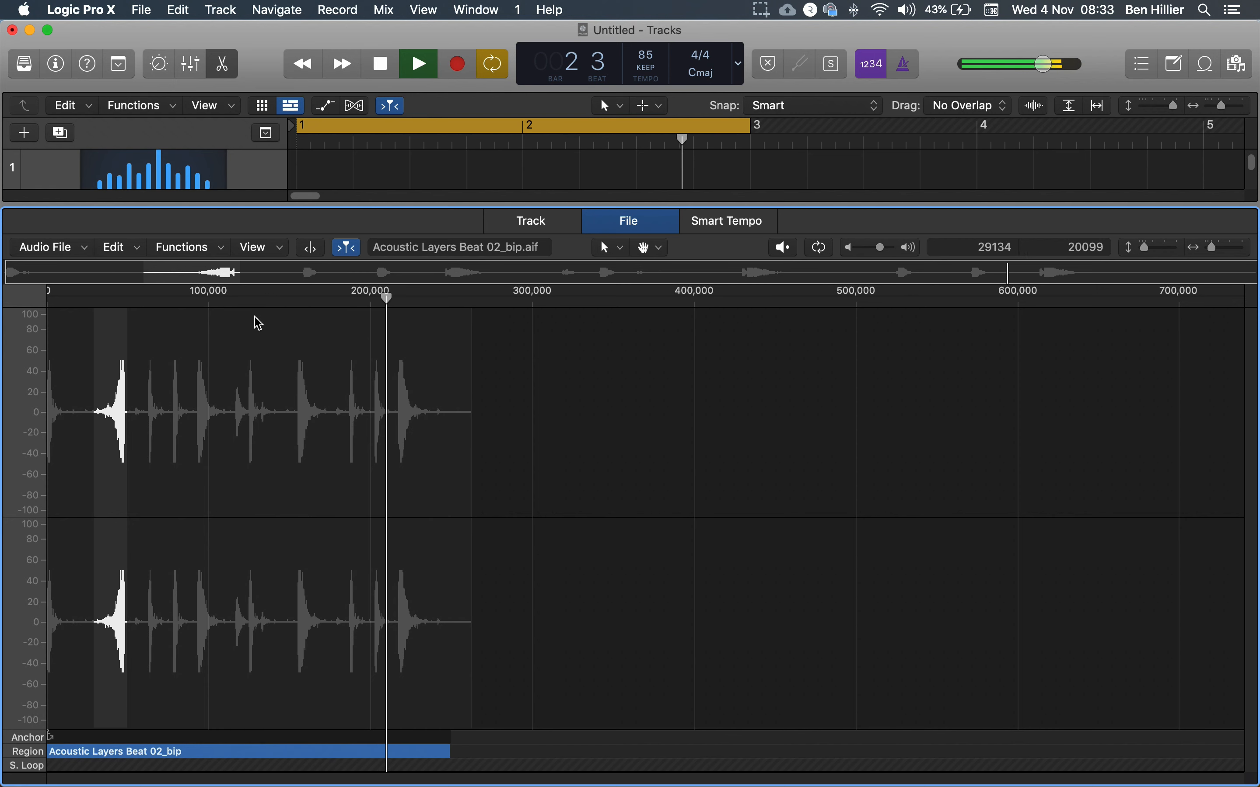
# Stop playback and undo the Reverse on the second drum hit
pyautogui.press('space')
pyautogui.click(102, 254)
pyautogui.click(117, 272)
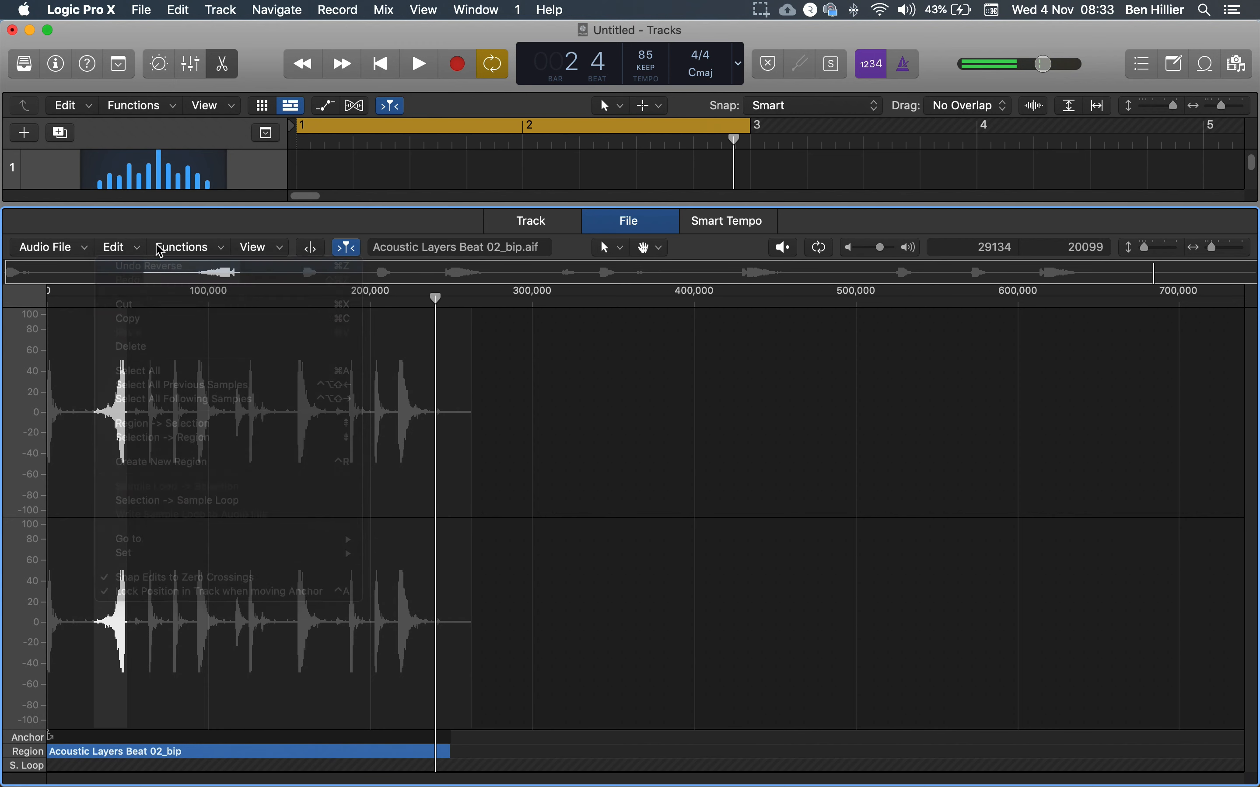
# Raise the gain of the selected second drum hit by 12.0 dB with Change Gain and play the result back
pyautogui.click(184, 248)
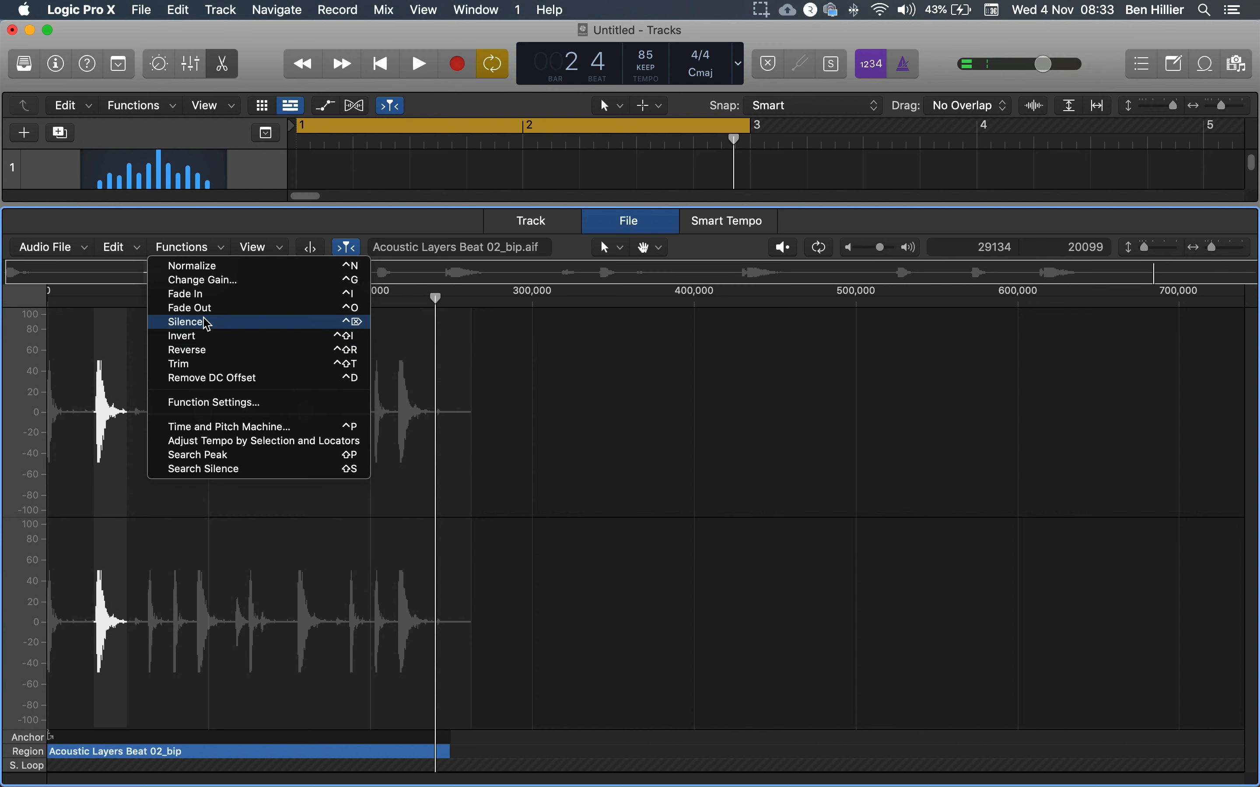
pyautogui.click(209, 281)
pyautogui.moveTo(474, 367); pyautogui.dragTo(688, 367)
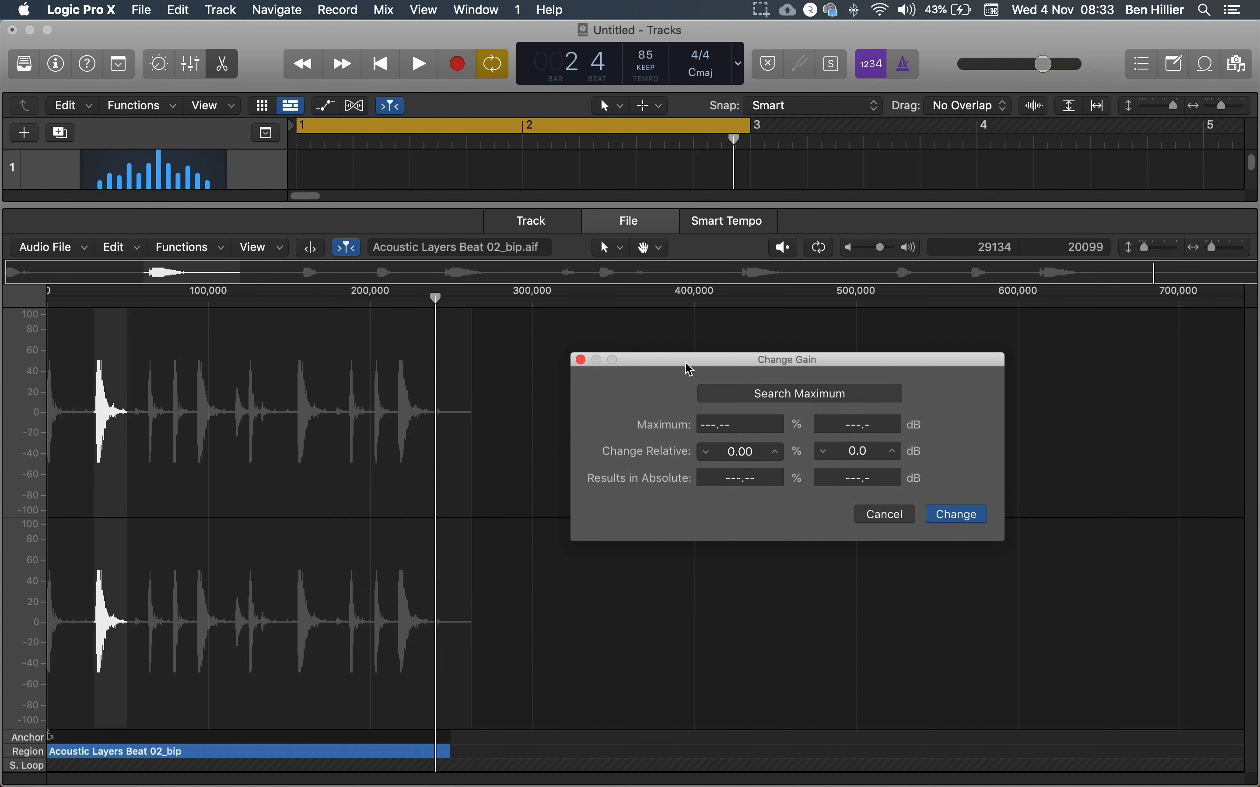
pyautogui.click(729, 424)
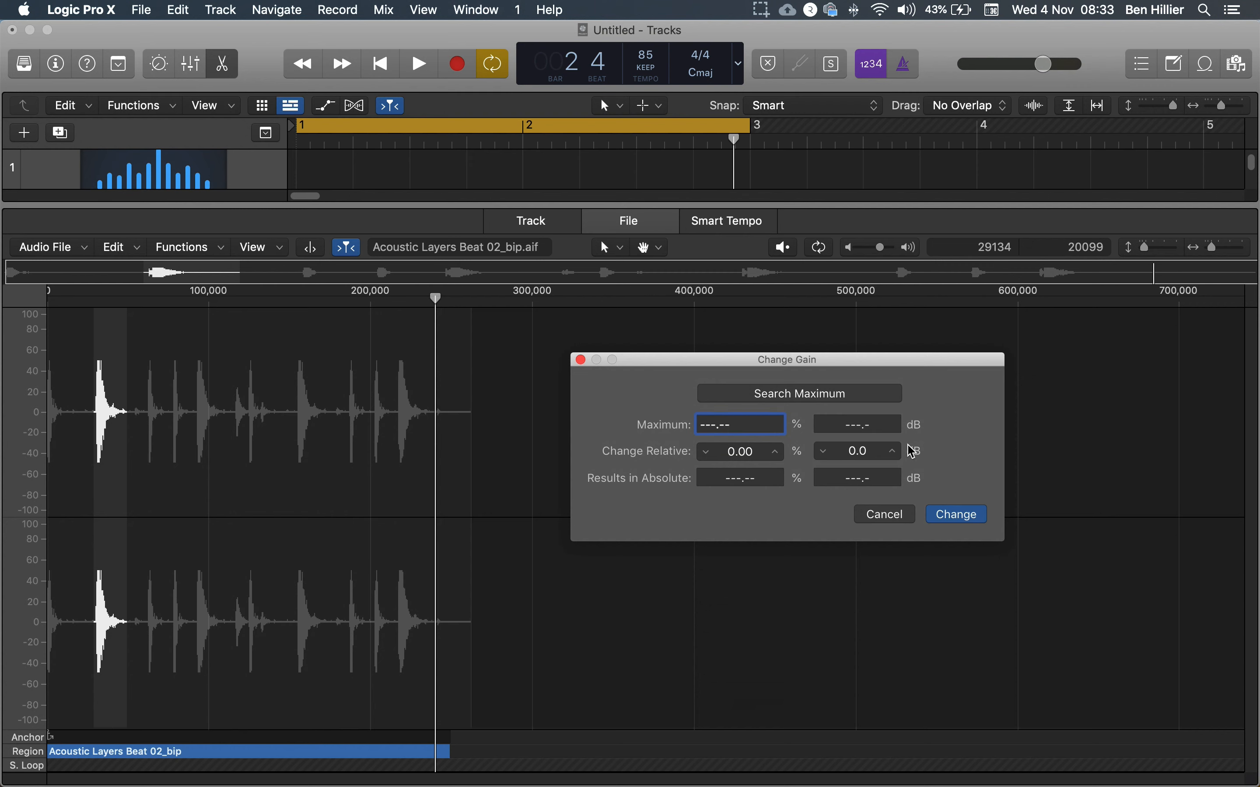
pyautogui.moveTo(862, 451); pyautogui.dragTo(862, 411)
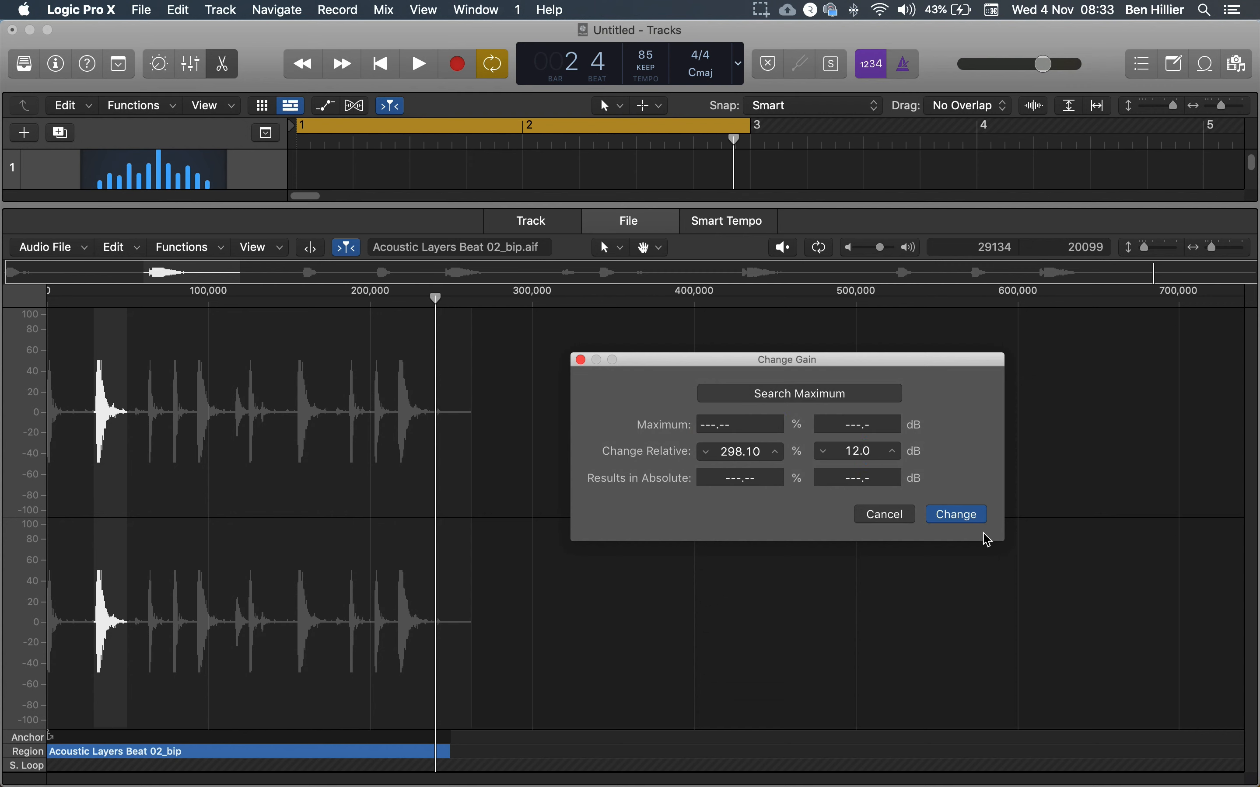
pyautogui.click(964, 517)
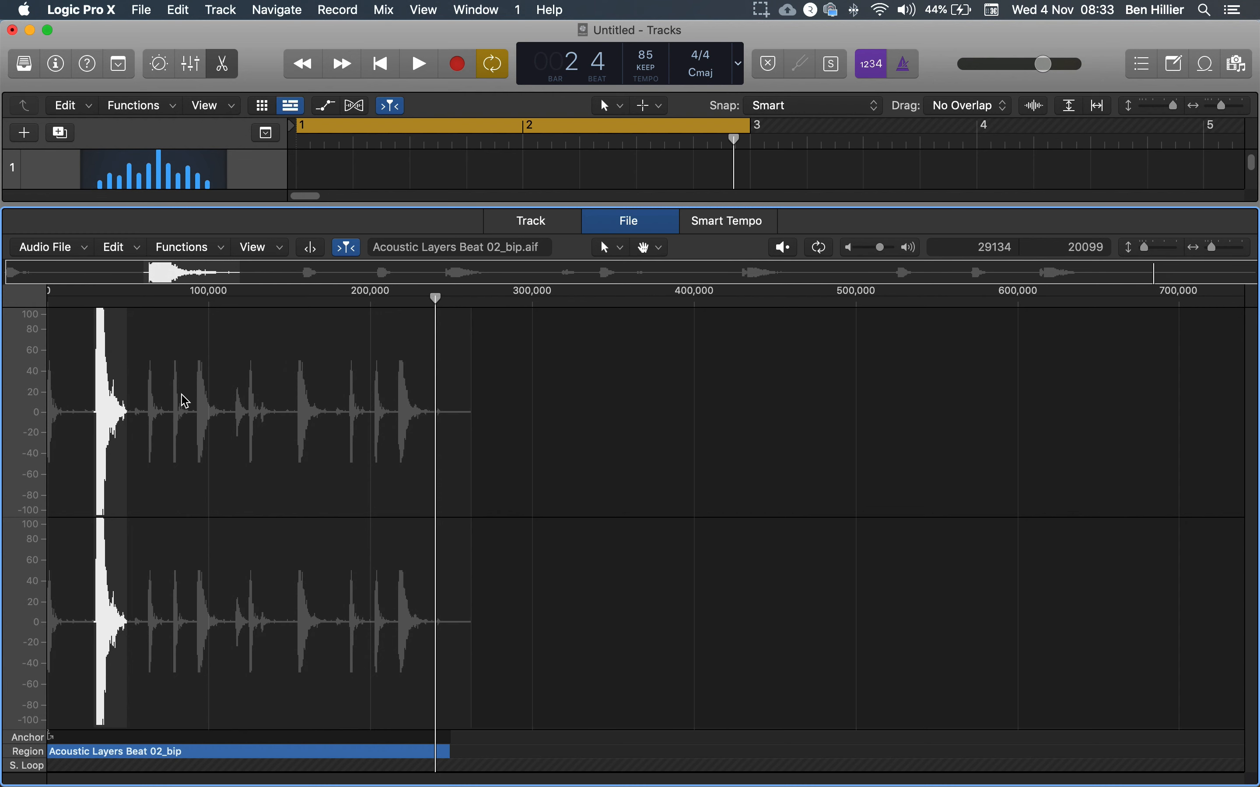
pyautogui.press('space')
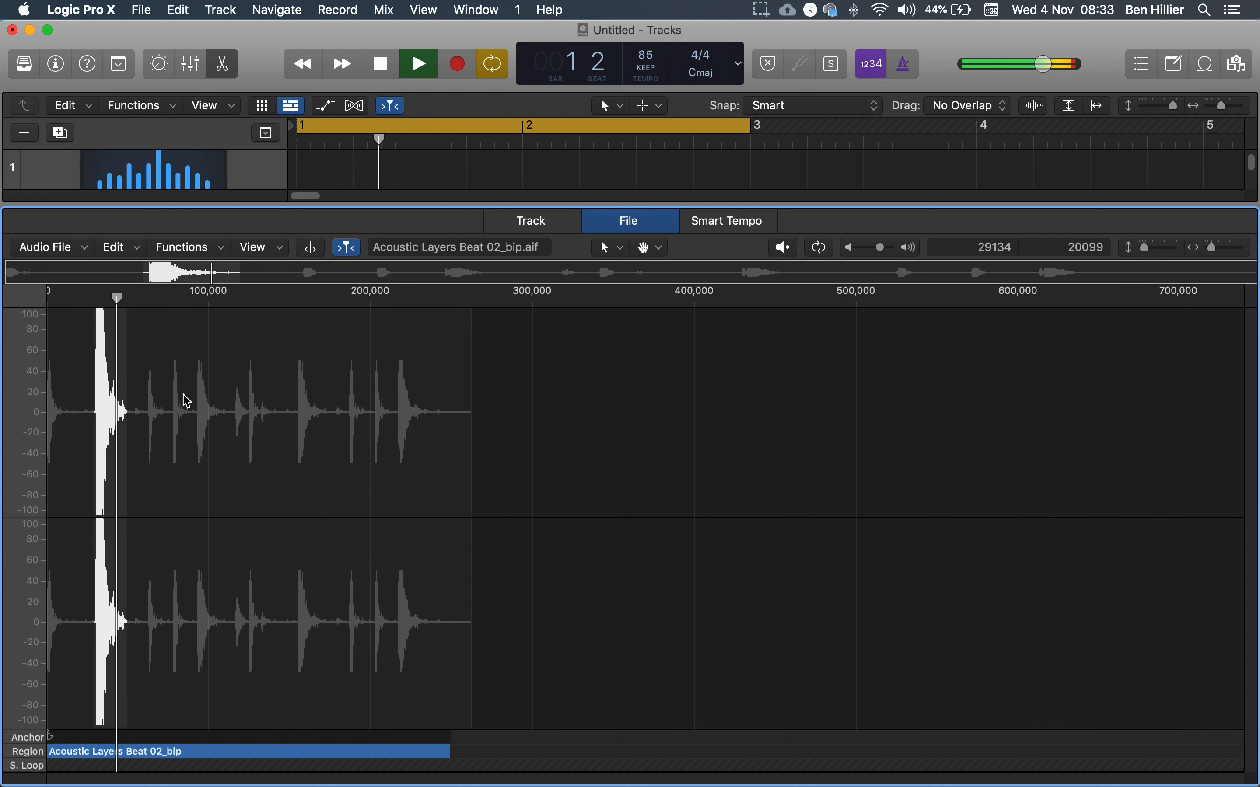
# Undo the gain change on the second drum hit and clear the selection
pyautogui.click(126, 246)
pyautogui.click(128, 265)
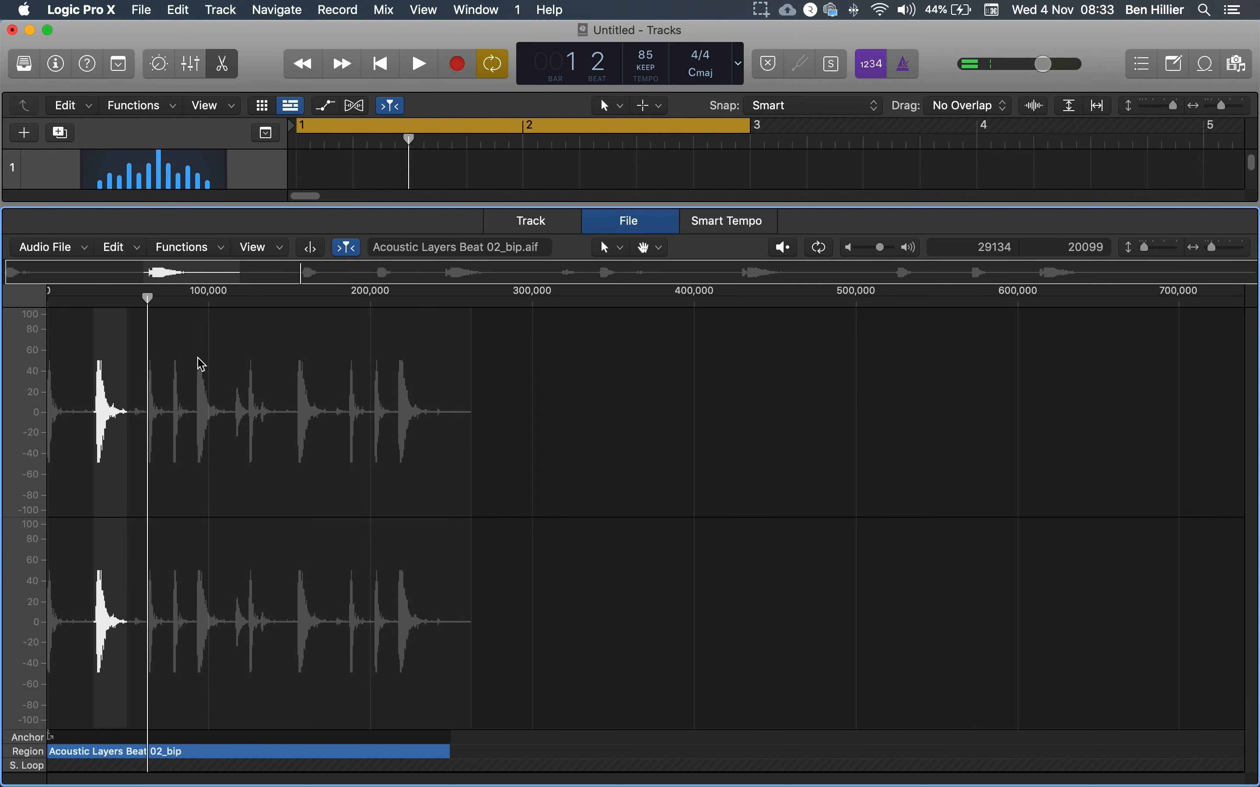
pyautogui.click(191, 430)
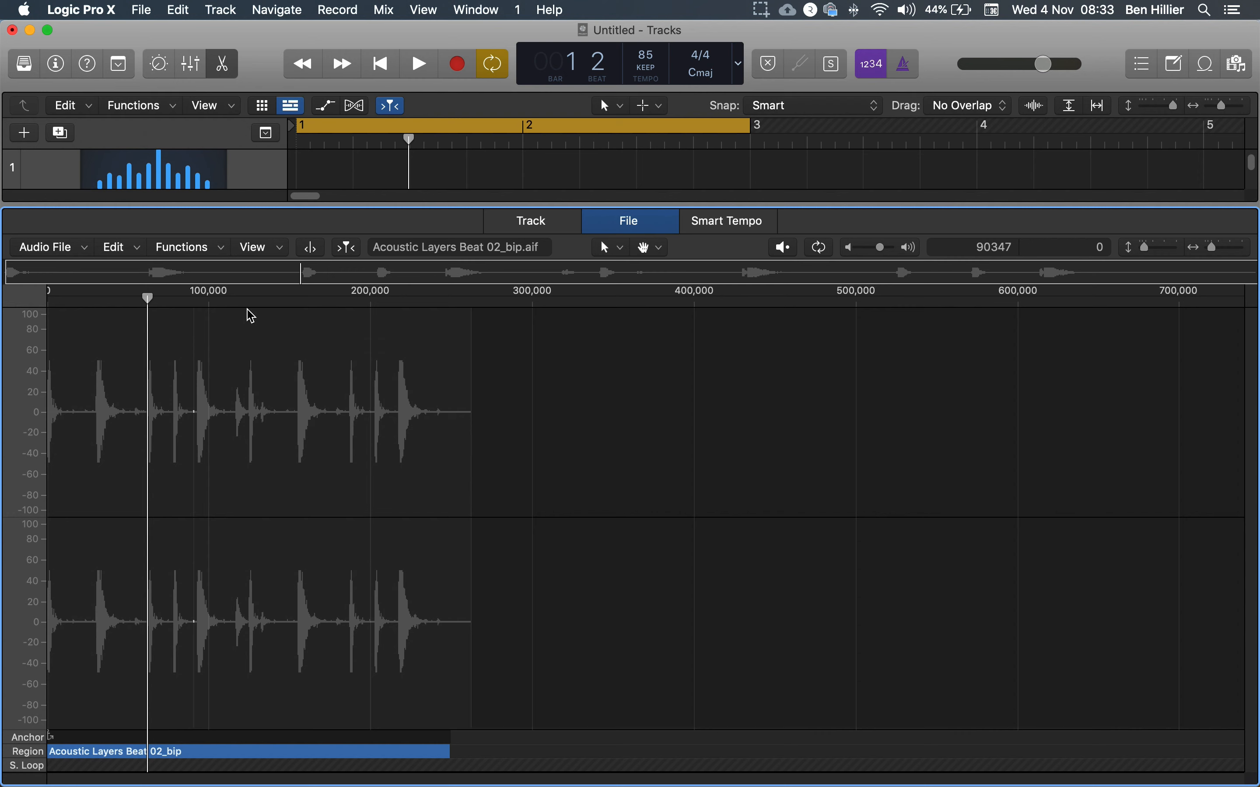
# Select the whole audio file, lower its overall level with Change Gain and play the result back
pyautogui.click(207, 251)
pyautogui.click(113, 357)
pyautogui.click(234, 350)
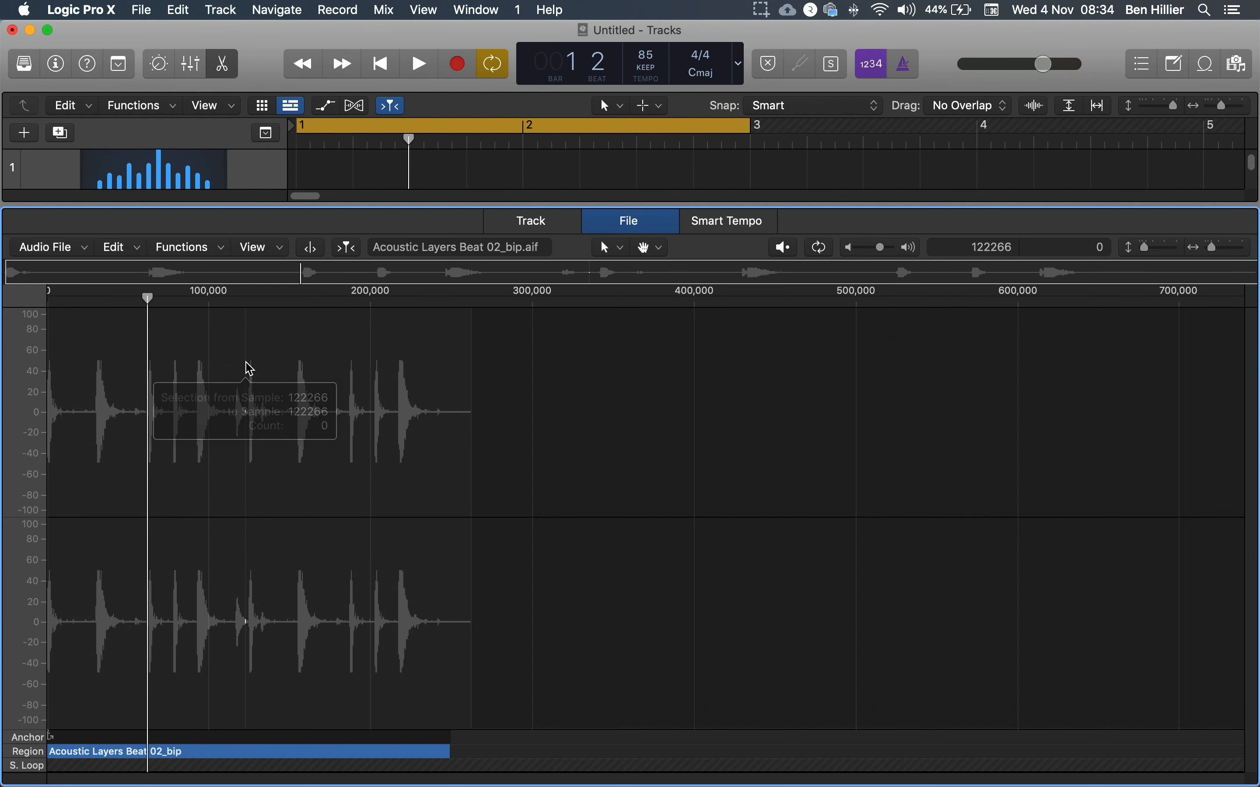
pyautogui.press('super+a')
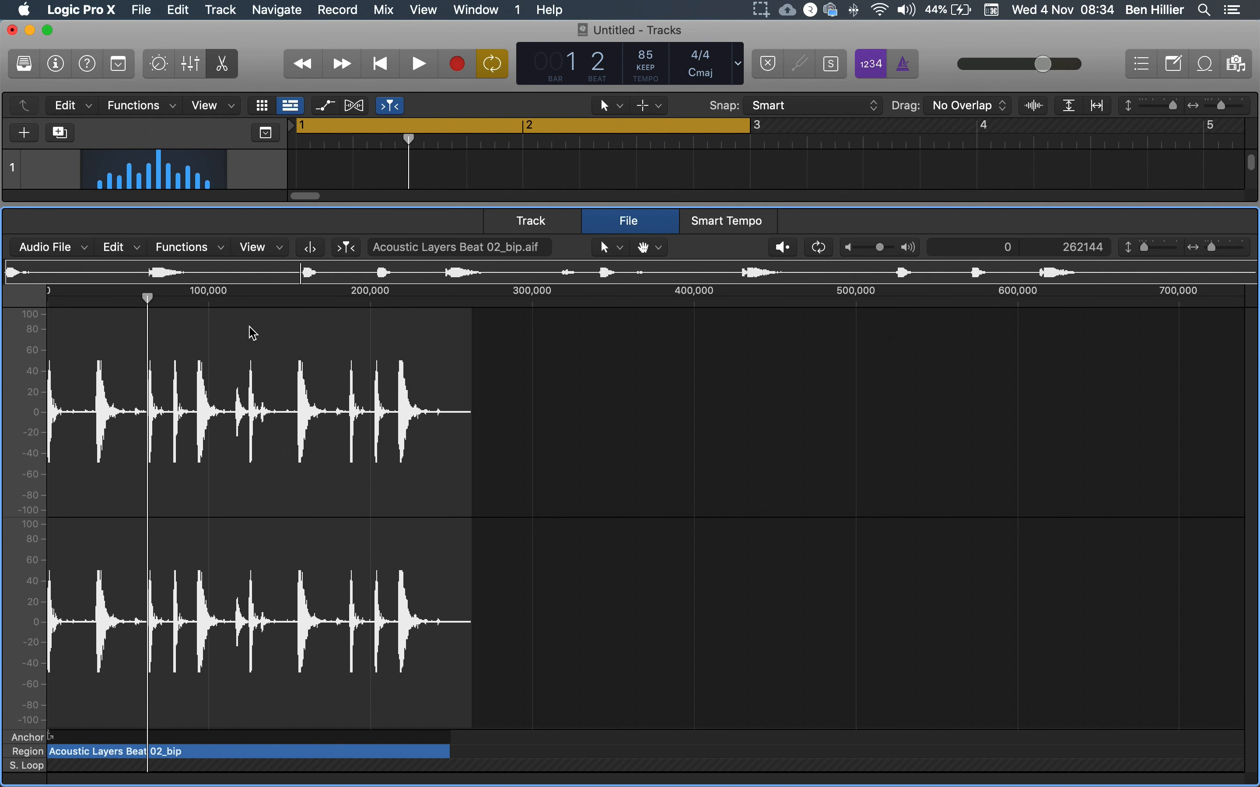
pyautogui.click(207, 252)
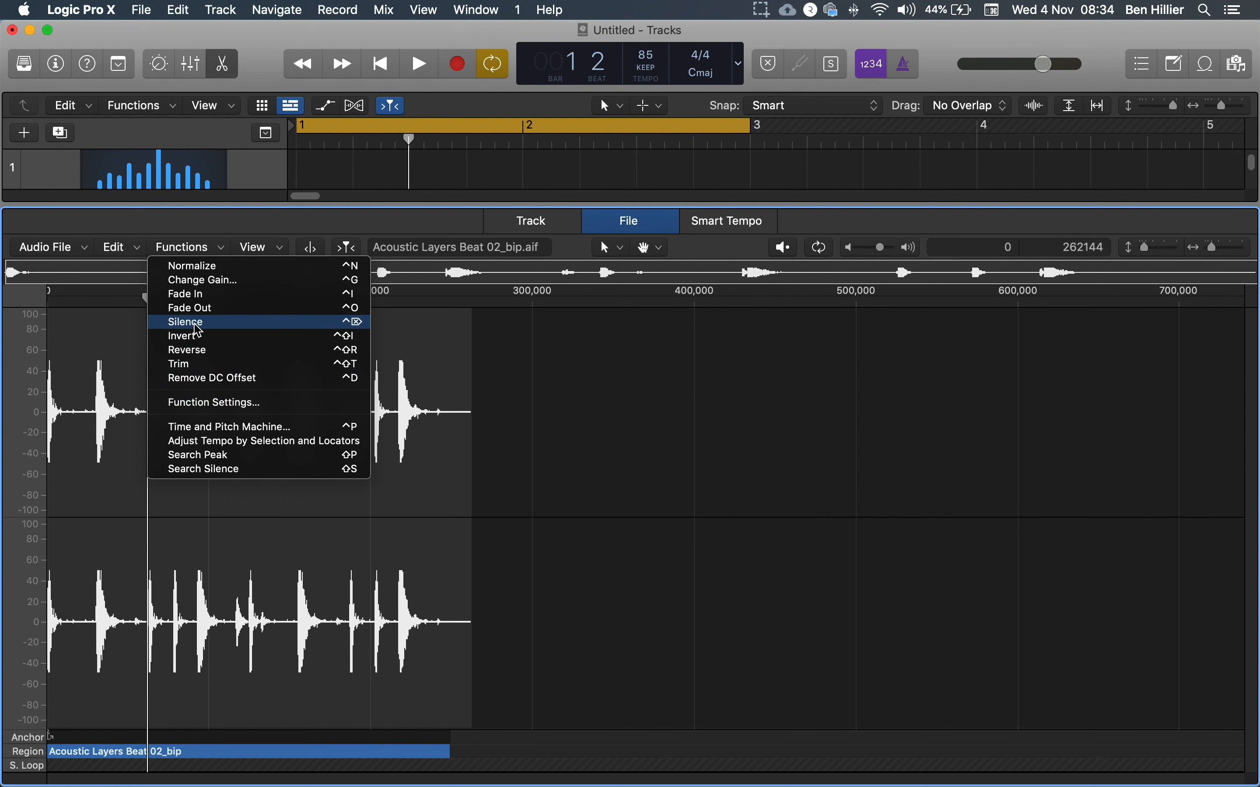
pyautogui.click(219, 279)
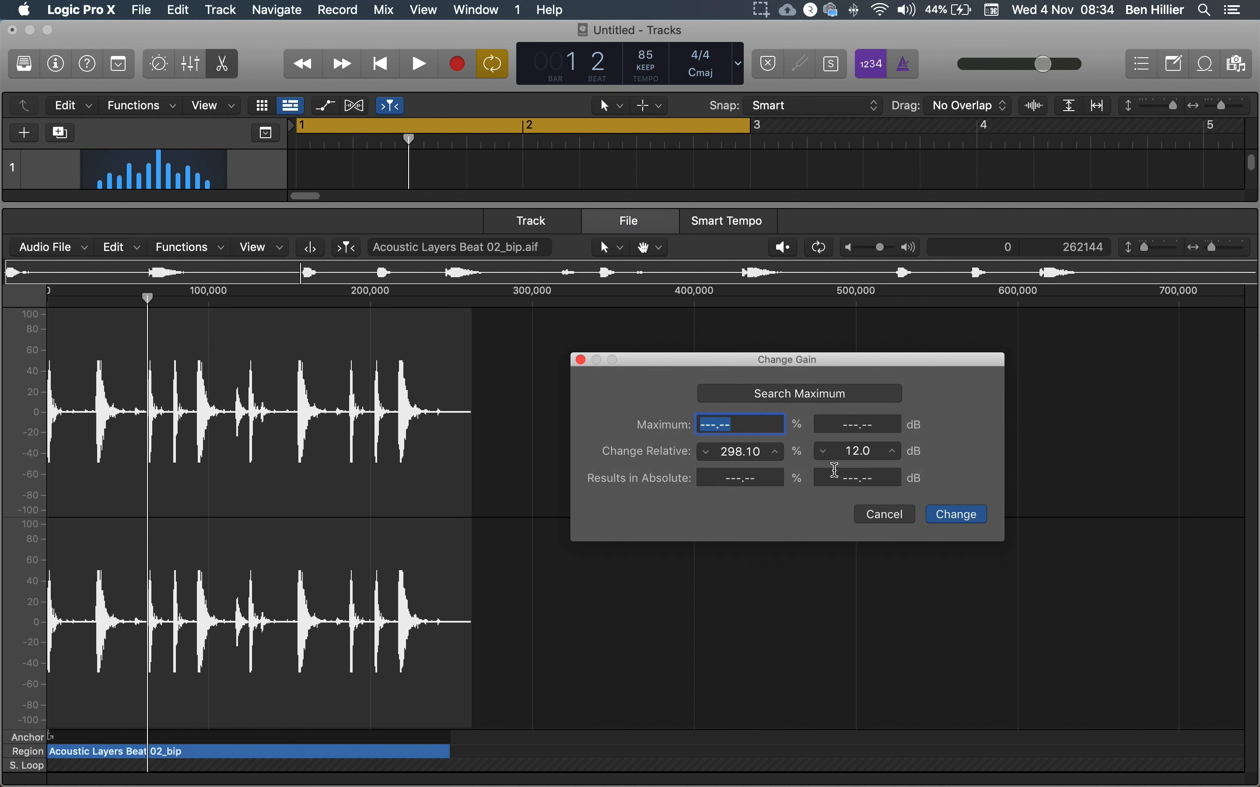
pyautogui.moveTo(851, 451); pyautogui.dragTo(872, 472)
pyautogui.click(956, 515)
pyautogui.press('space')
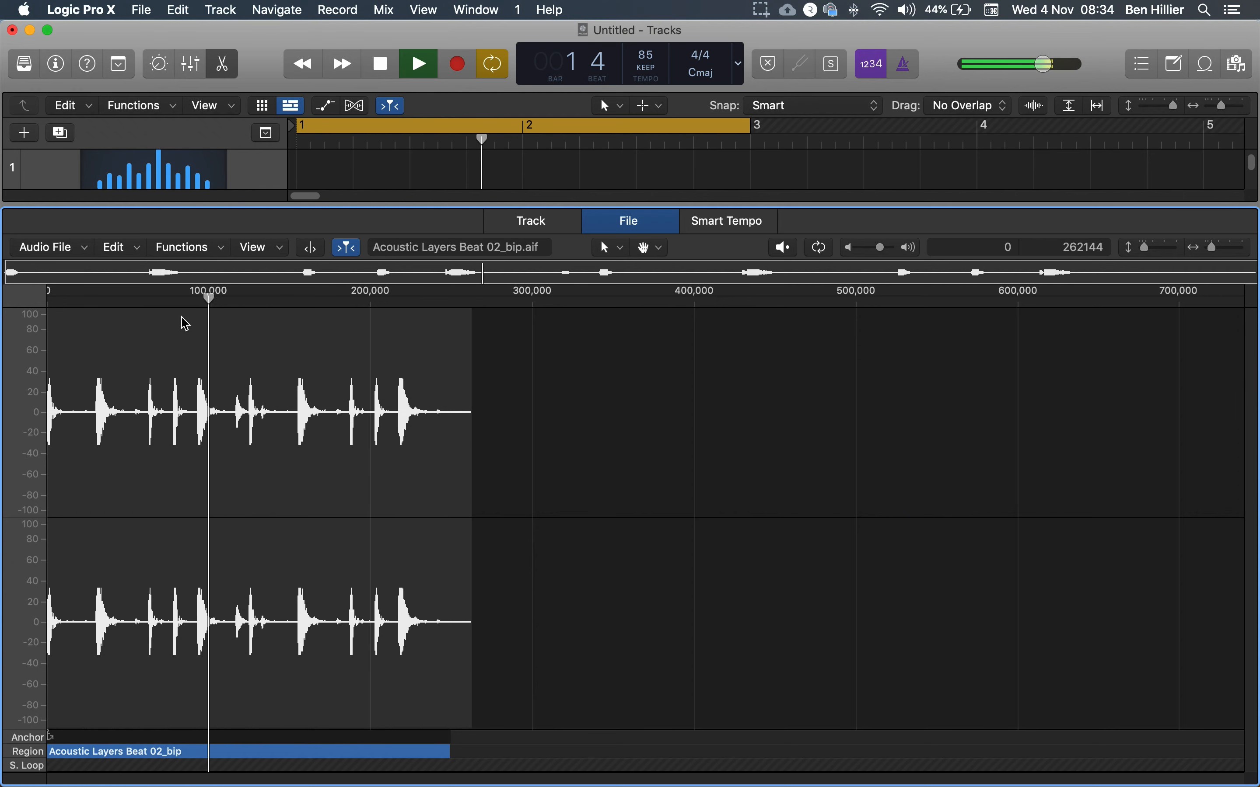
# Stop playback and undo the gain change on the whole audio file
pyautogui.press('space')
pyautogui.click(192, 249)
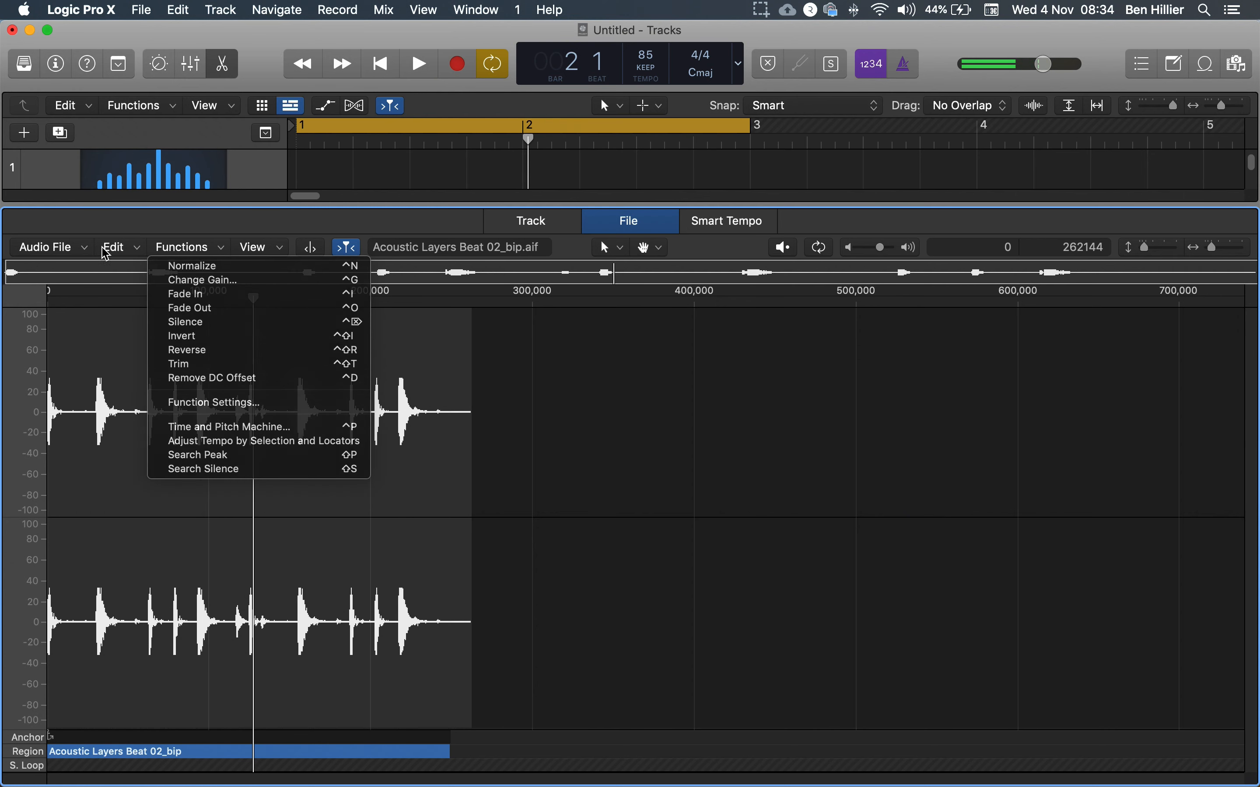
pyautogui.click(125, 264)
# Open the Time and Pitch Machine for the whole audio file and set the transposition to 6 cents
pyautogui.click(170, 251)
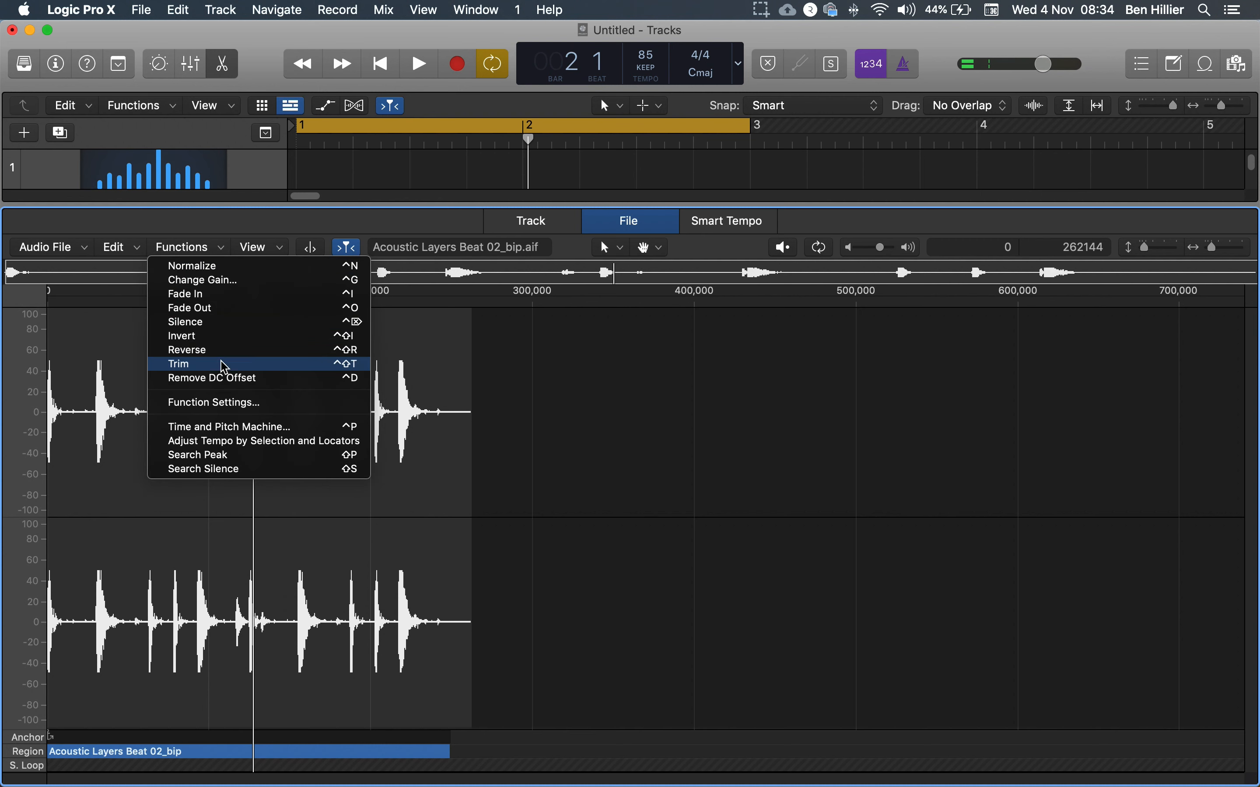
pyautogui.click(228, 427)
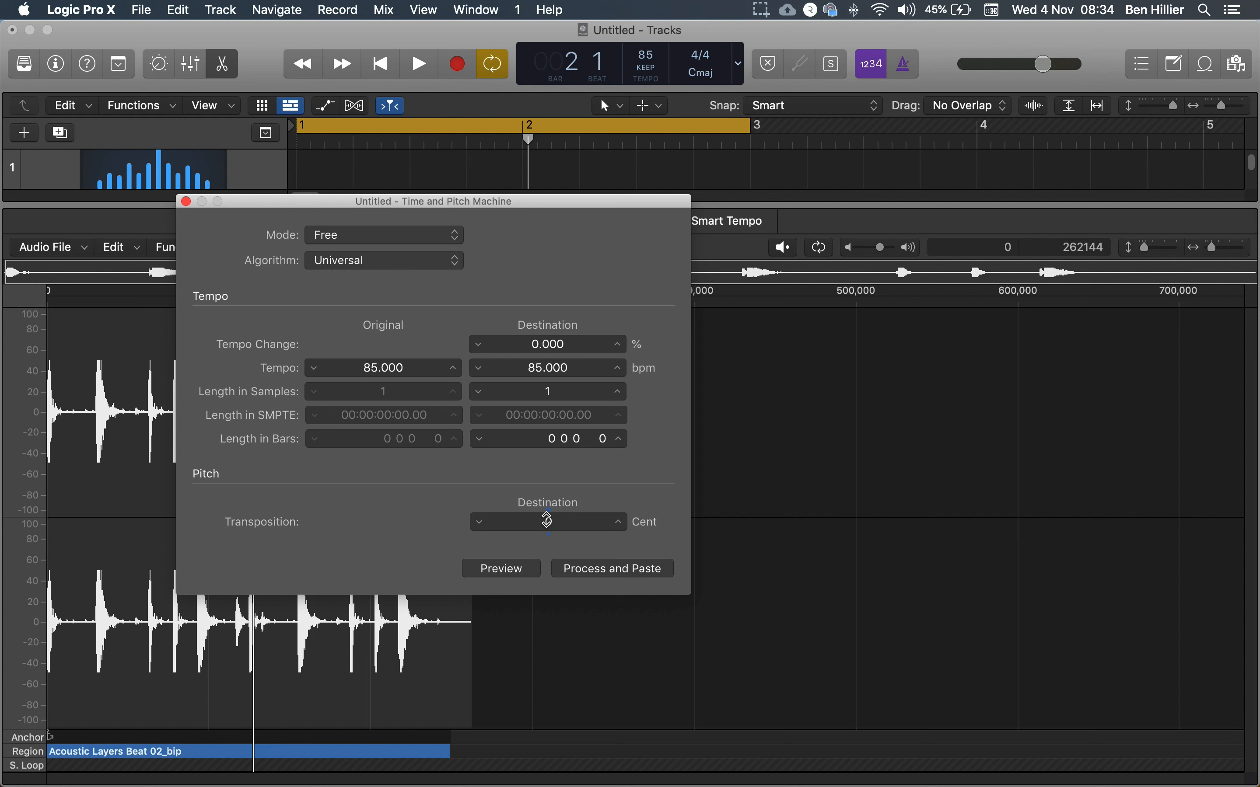
pyautogui.moveTo(551, 524); pyautogui.dragTo(551, 517)
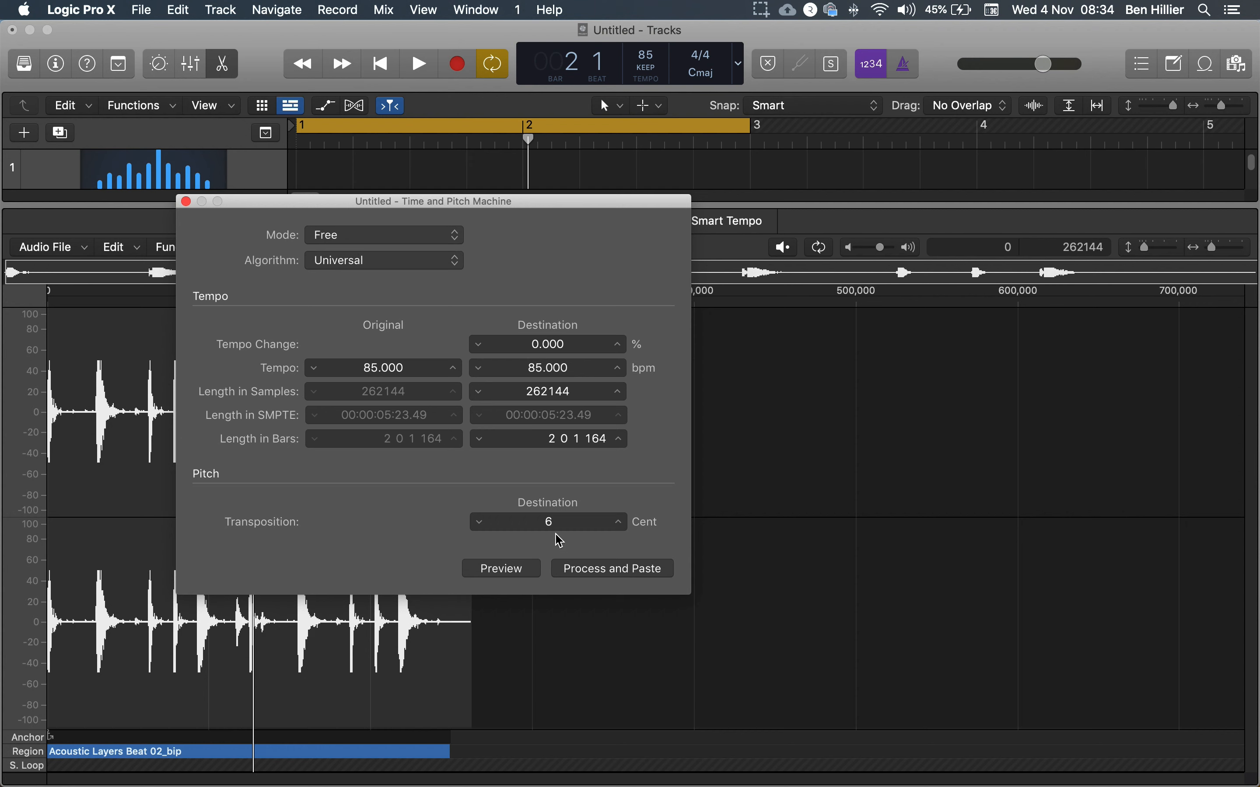
# Set the transposition to 0 cents and try to preview the Time and Pitch Machine result
pyautogui.moveTo(548, 524); pyautogui.dragTo(549, 532)
pyautogui.click(509, 570)
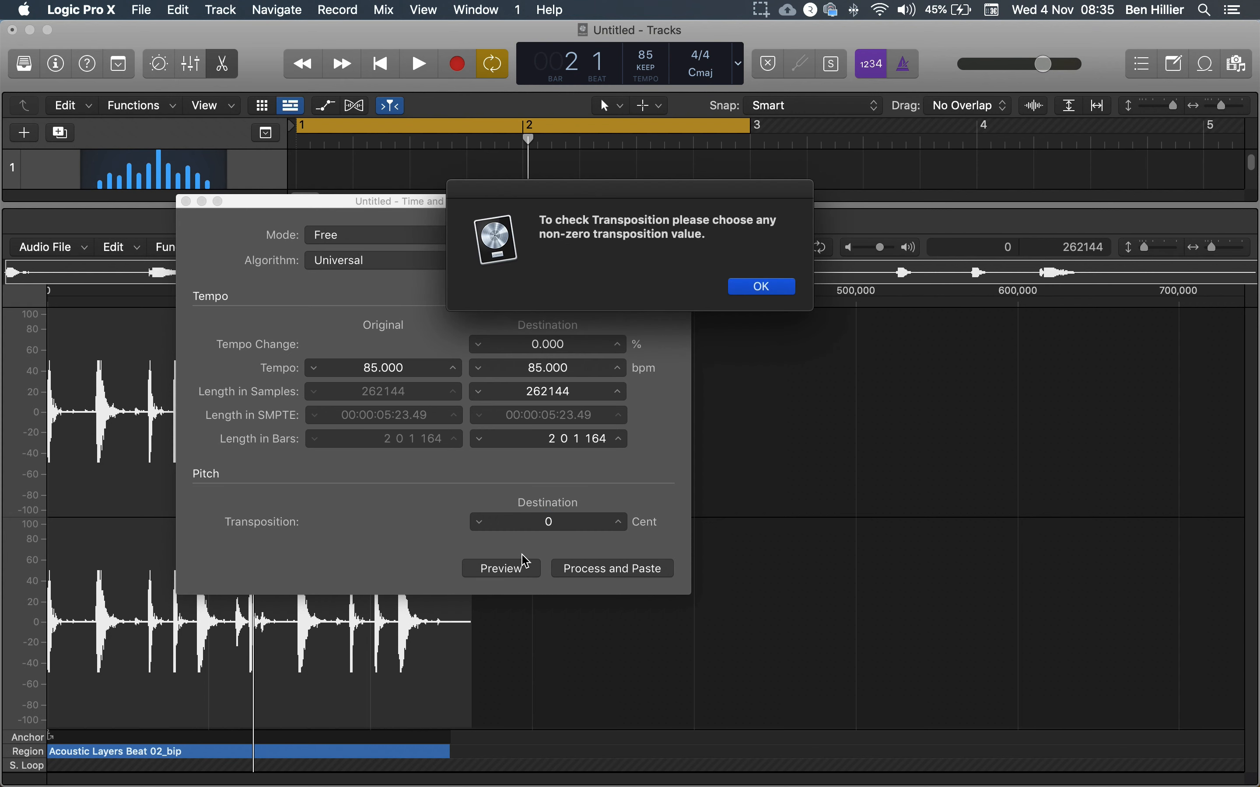
pyautogui.click(753, 290)
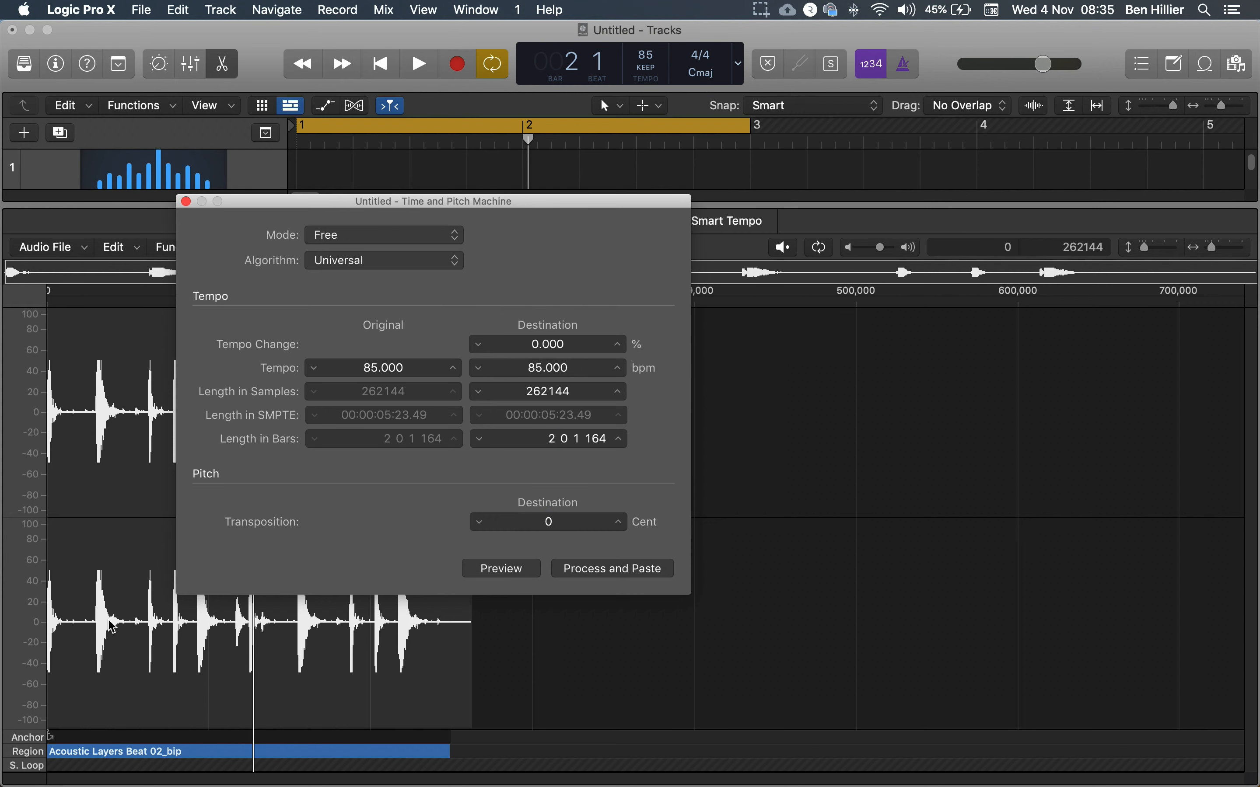
# Preview the Time and Pitch Machine result, set the transposition to 78 cents and preview the audio again
pyautogui.click(501, 570)
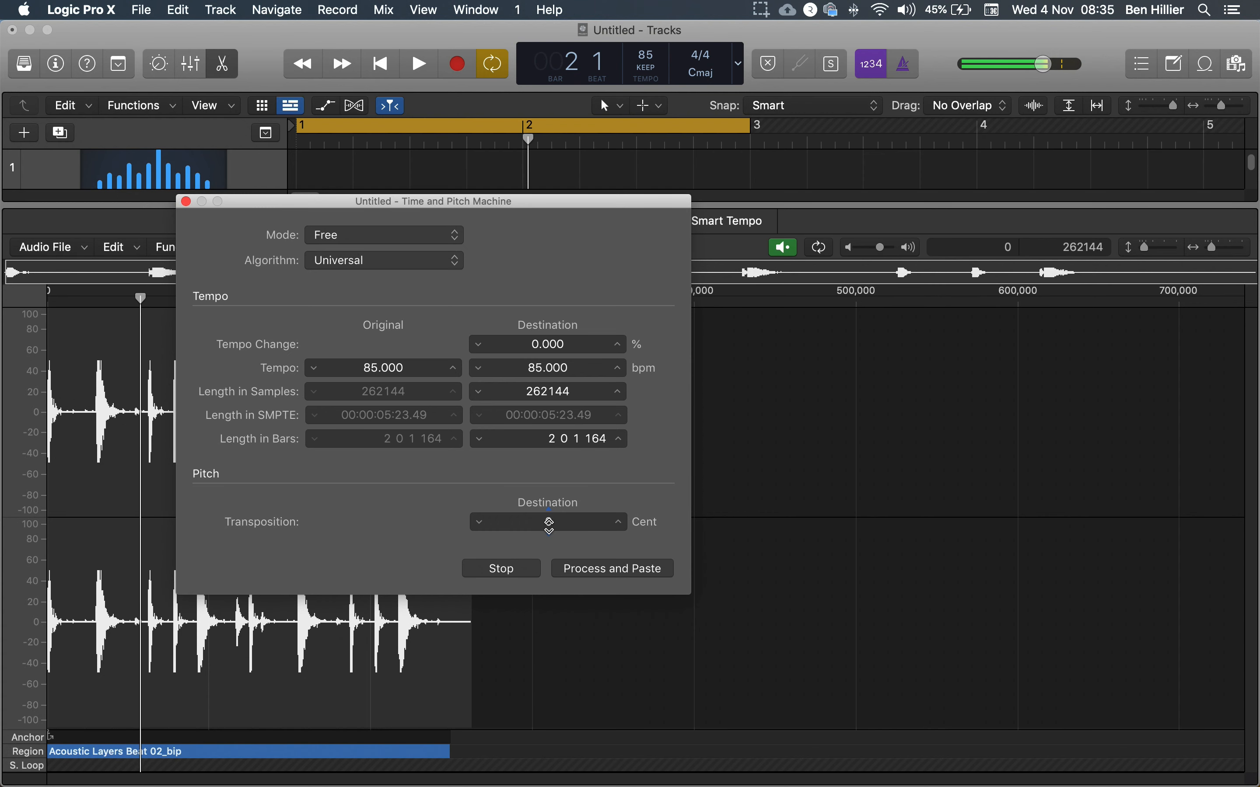
pyautogui.click(523, 570)
pyautogui.moveTo(545, 523); pyautogui.dragTo(547, 522)
pyautogui.click(500, 571)
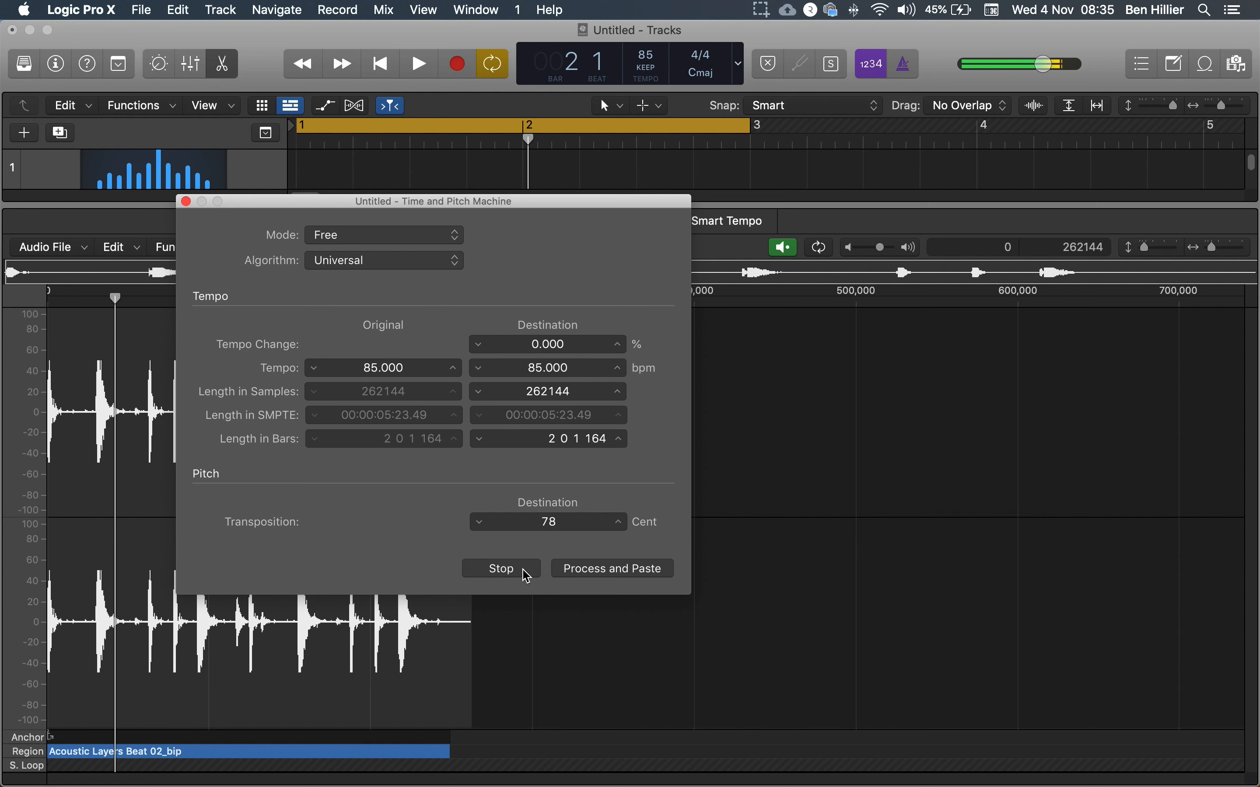
pyautogui.click(501, 569)
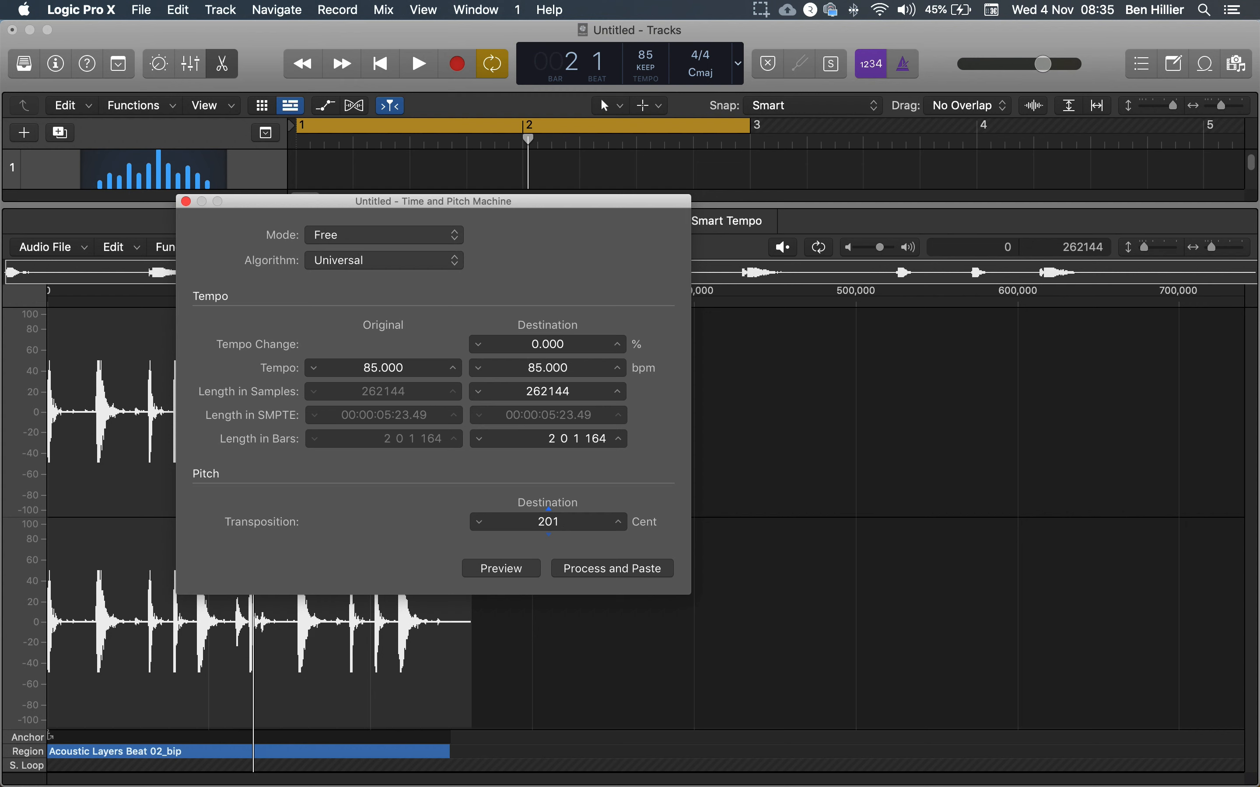
# Preview the loop at a transposition of 201 cents, raise the transposition to 1203 cents and preview it again
pyautogui.click(520, 569)
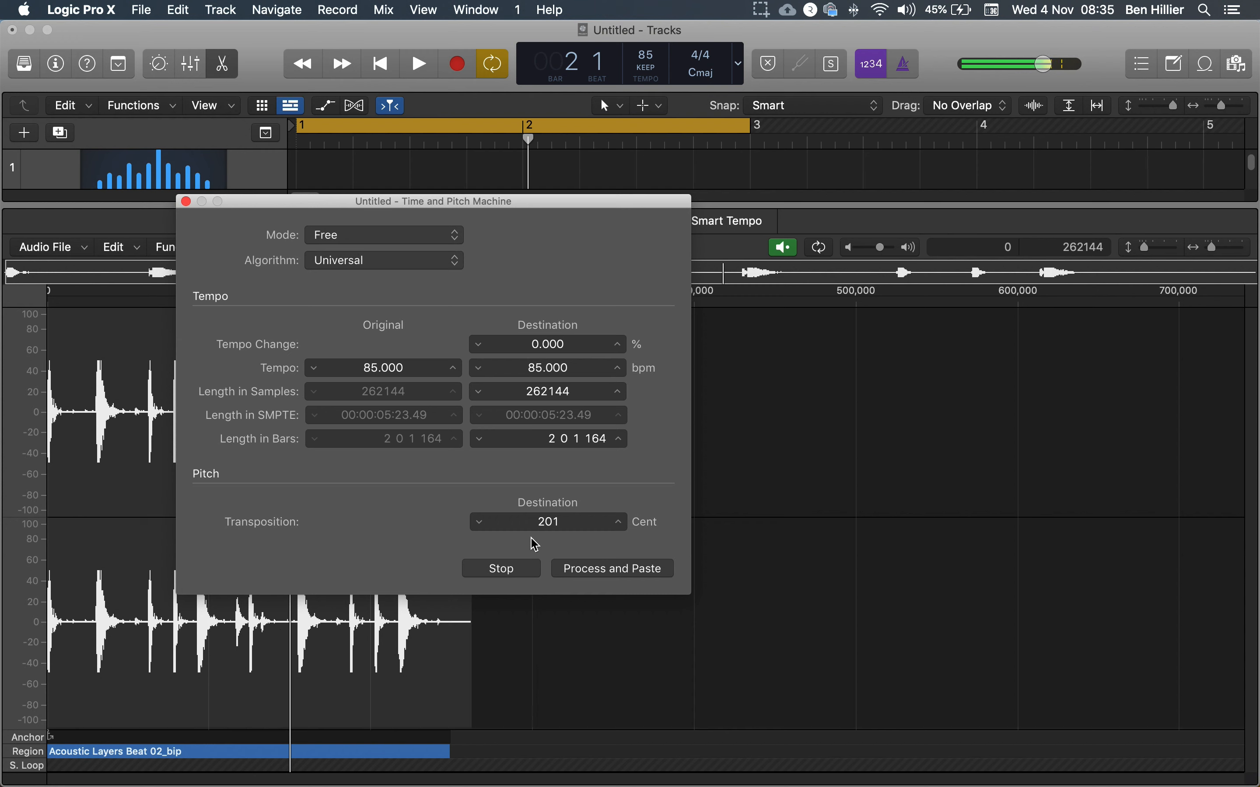
pyautogui.click(524, 570)
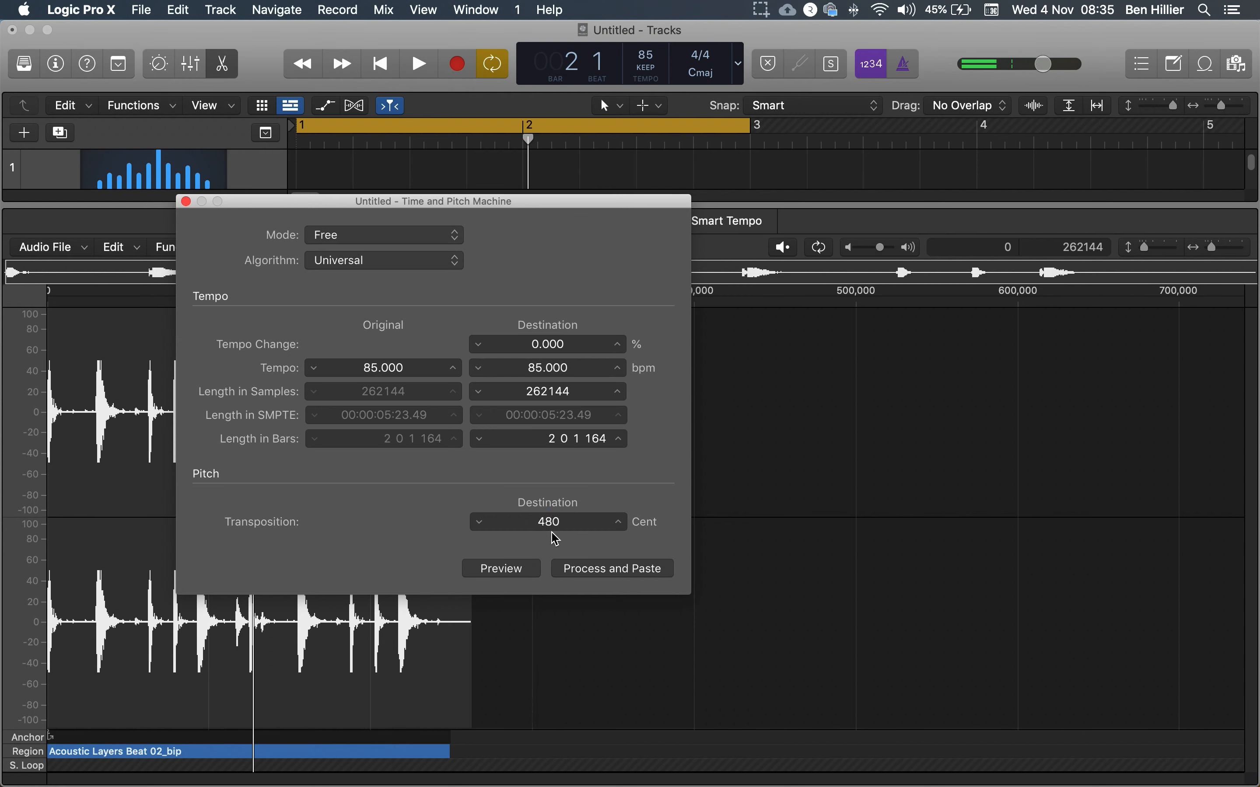
pyautogui.moveTo(549, 522); pyautogui.dragTo(550, 513)
pyautogui.click(505, 573)
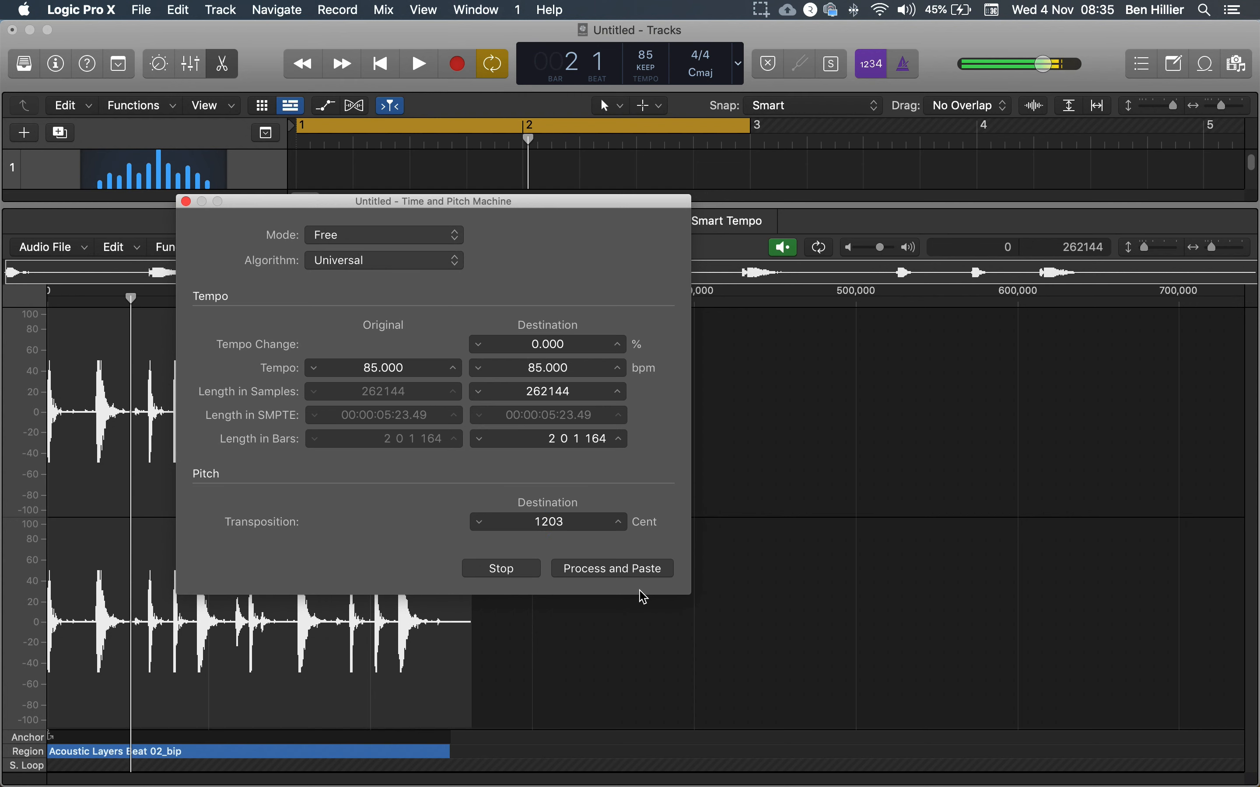
pyautogui.click(508, 573)
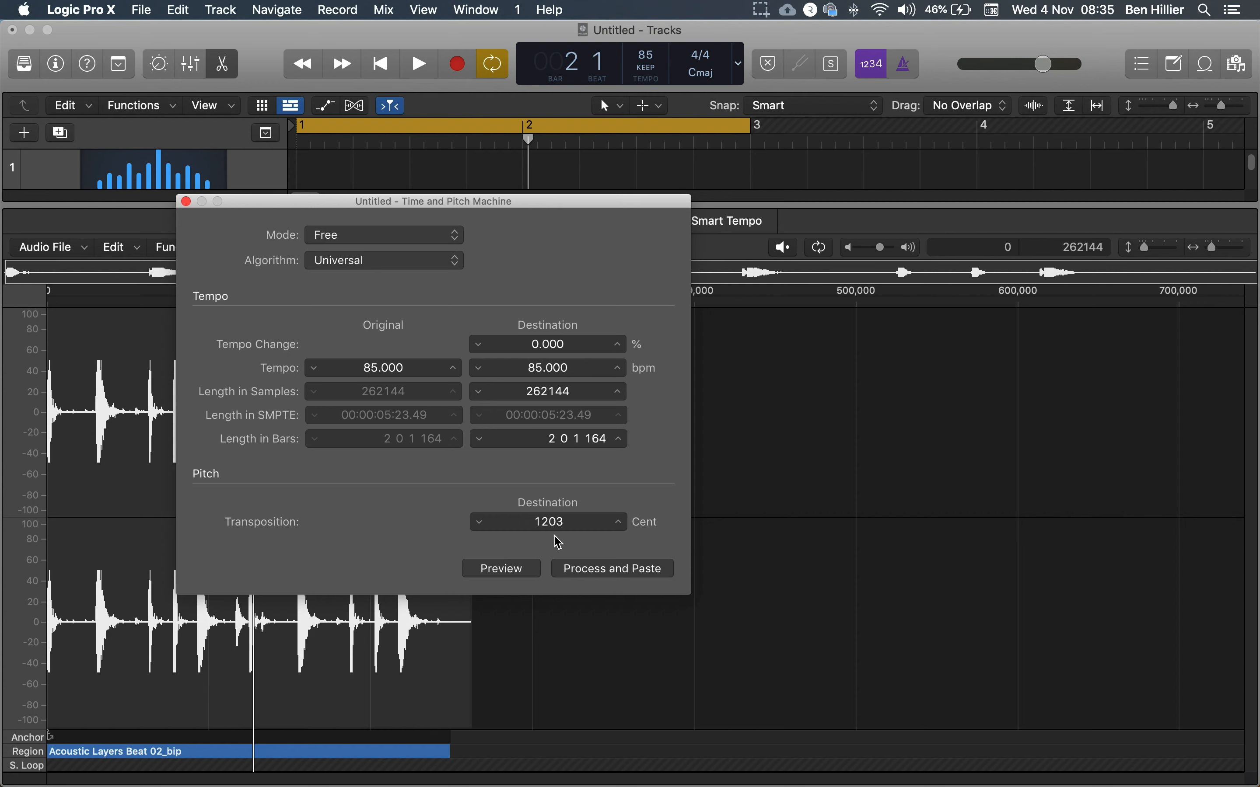
# Readjust the transposition and close the Time and Pitch Machine without processing the audio file
pyautogui.click(550, 521)
pyautogui.moveTo(549, 519); pyautogui.dragTo(524, 786)
pyautogui.moveTo(549, 520)
pyautogui.mouseDown()
pyautogui.moveTo(532, 776)
pyautogui.moveTo(548, 521)
pyautogui.moveTo(507, 776)
pyautogui.moveTo(549, 521)
pyautogui.mouseUp()
pyautogui.click(186, 202)
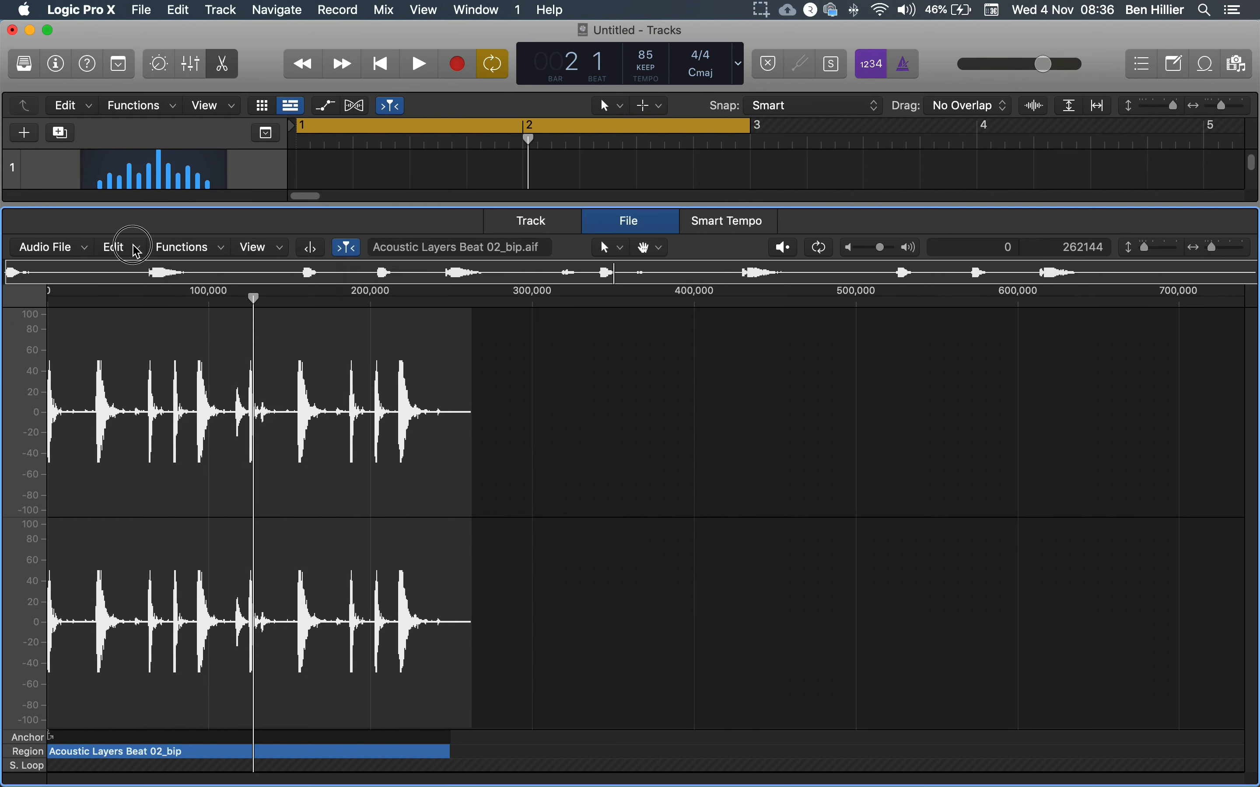
# Undo the earlier selection changes on the audio file one after another, back through the edit history
pyautogui.click(127, 246)
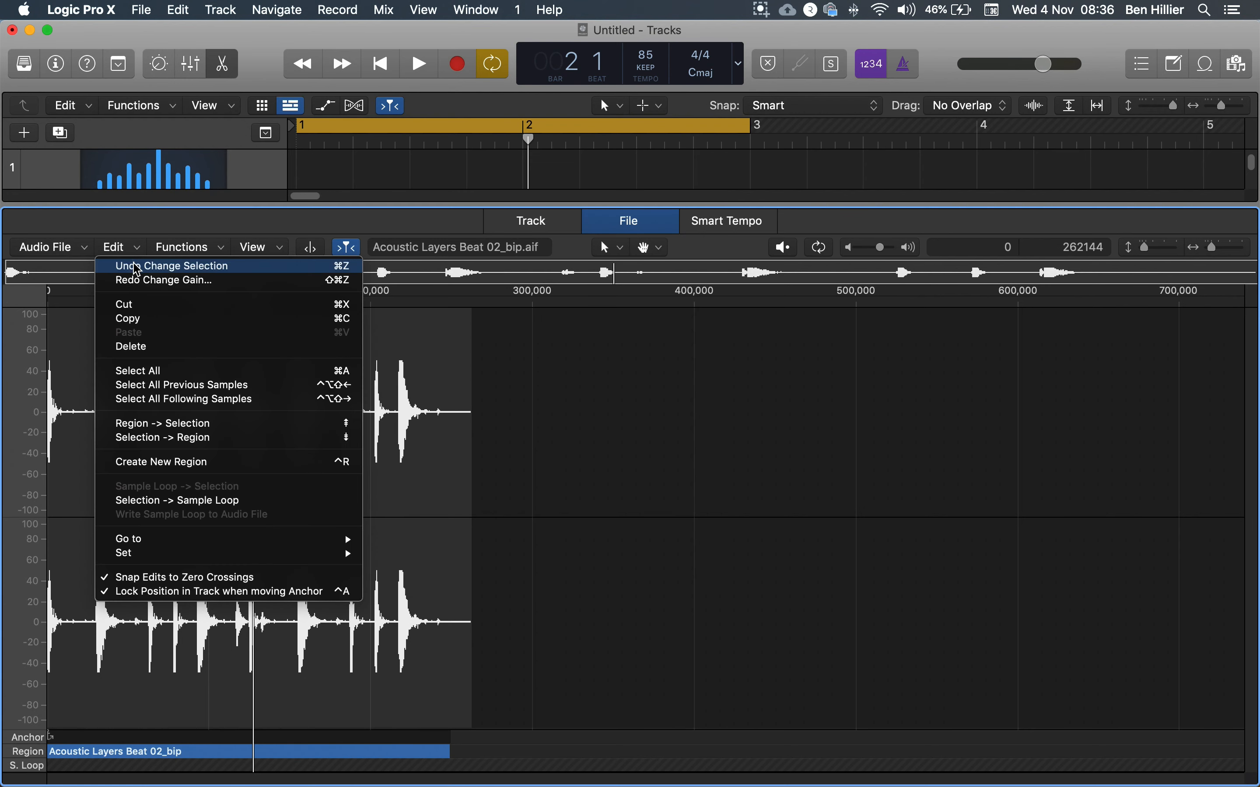
pyautogui.click(157, 266)
pyautogui.click(134, 249)
pyautogui.click(138, 266)
pyautogui.click(133, 248)
pyautogui.click(140, 267)
pyautogui.click(131, 250)
pyautogui.click(137, 266)
pyautogui.click(135, 250)
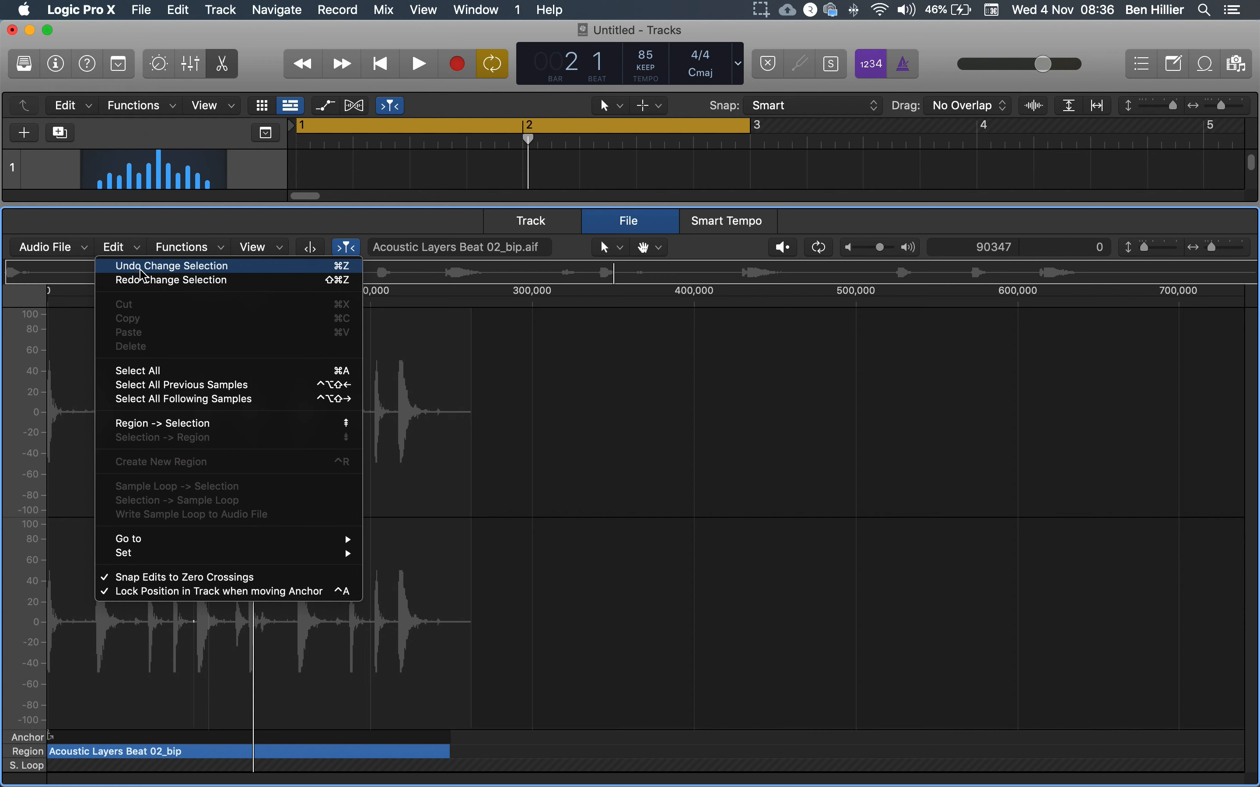
pyautogui.click(142, 268)
pyautogui.click(130, 248)
pyautogui.click(139, 266)
pyautogui.click(132, 248)
pyautogui.click(136, 265)
pyautogui.click(132, 249)
pyautogui.click(137, 266)
pyautogui.click(134, 249)
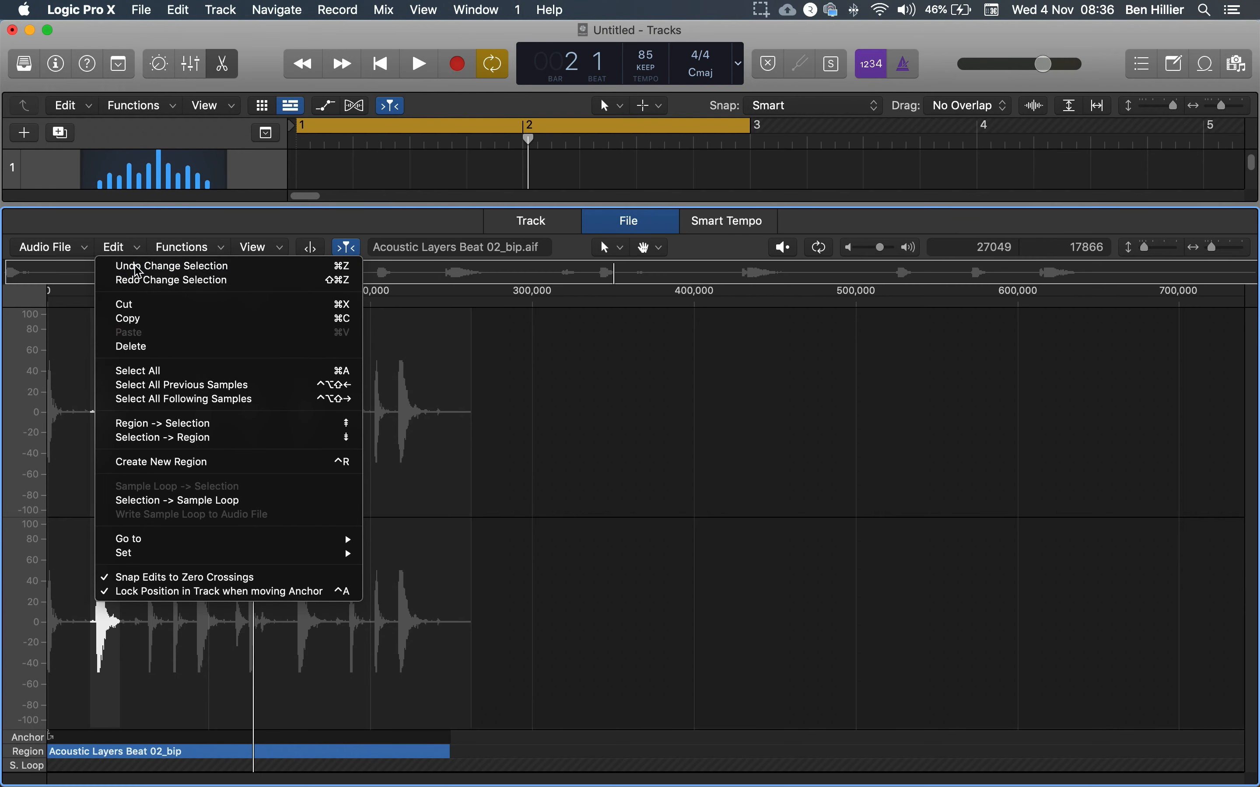
pyautogui.click(139, 265)
pyautogui.click(131, 250)
pyautogui.click(147, 234)
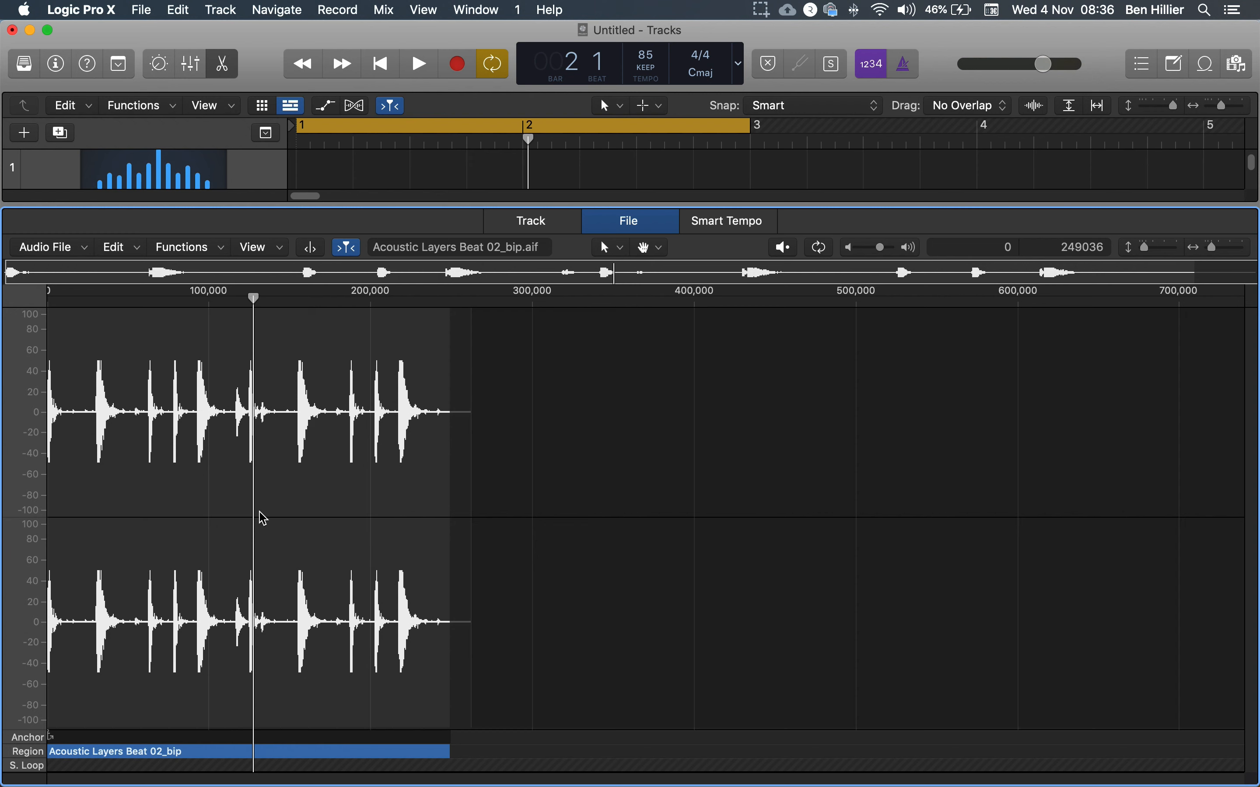
# Reduce the height of the audio file editor, check the remaining undo history and select the whole audio file
pyautogui.moveTo(370, 207); pyautogui.dragTo(387, 244)
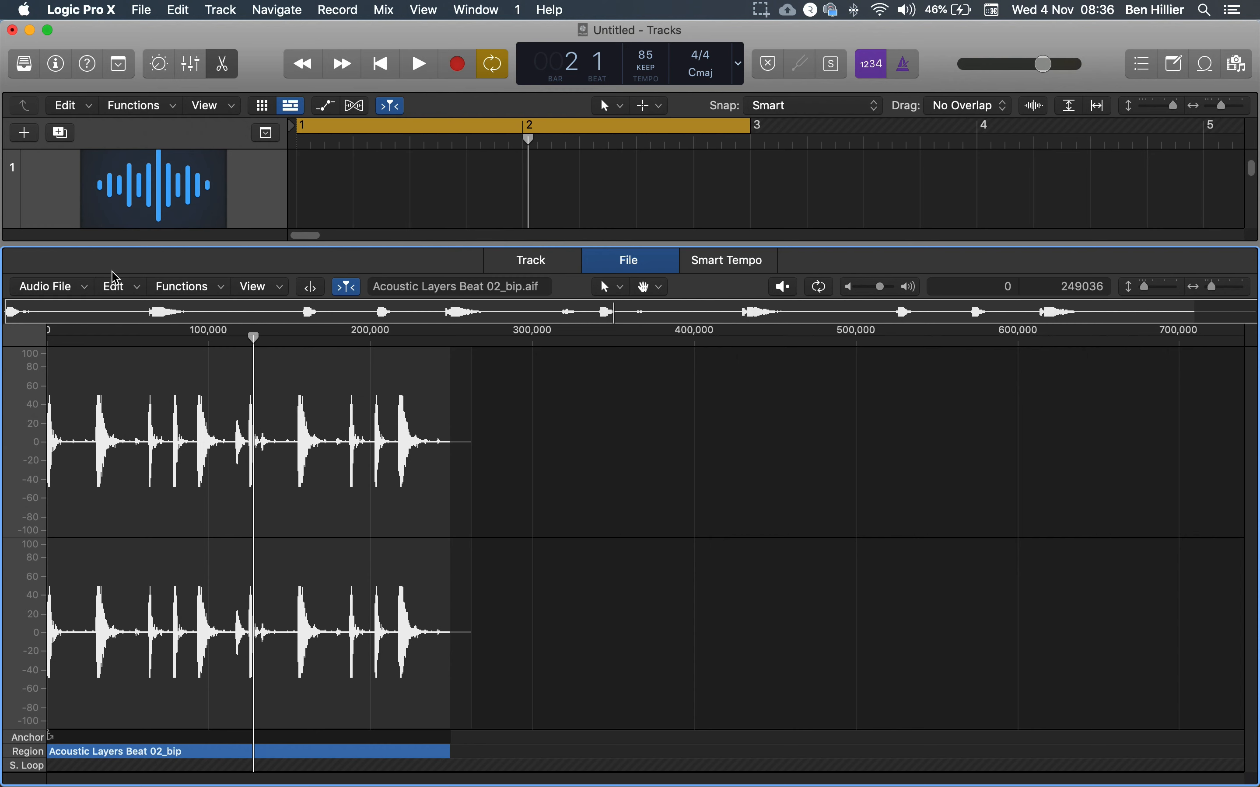
pyautogui.click(118, 285)
pyautogui.click(143, 264)
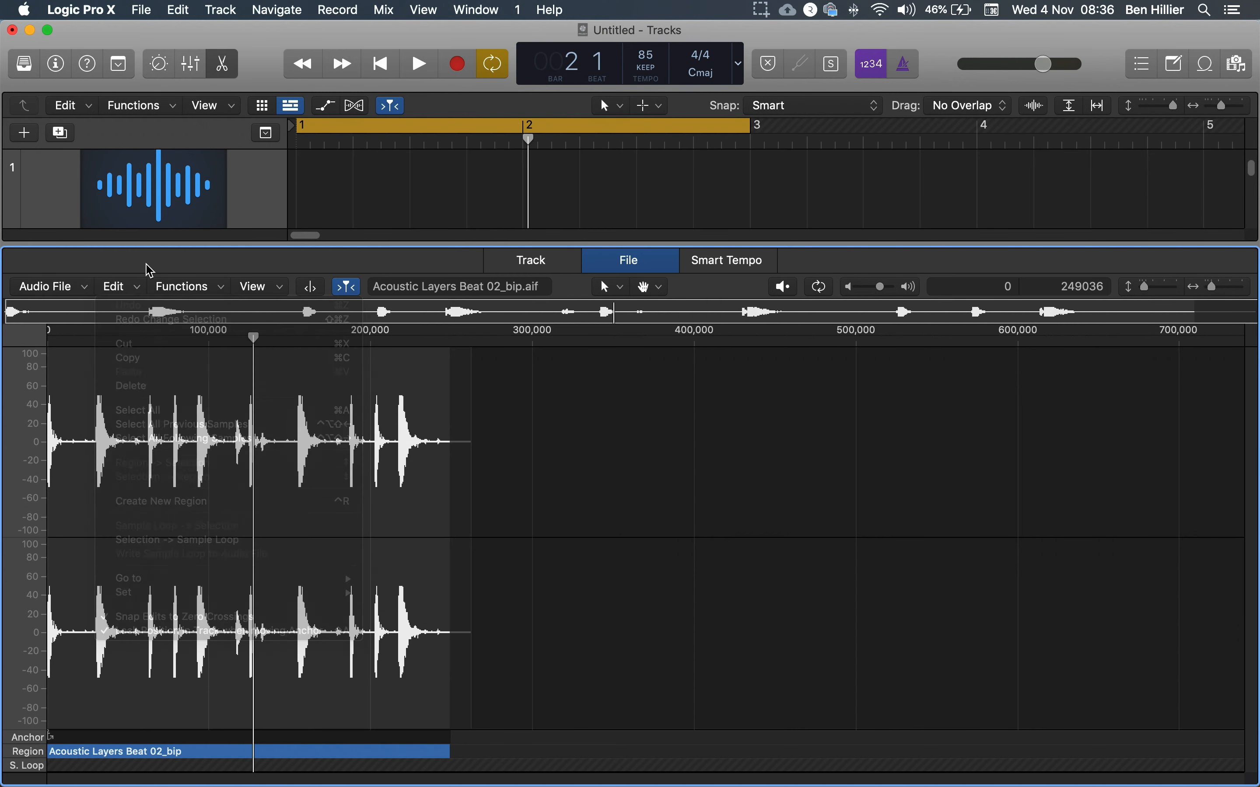
pyautogui.click(308, 446)
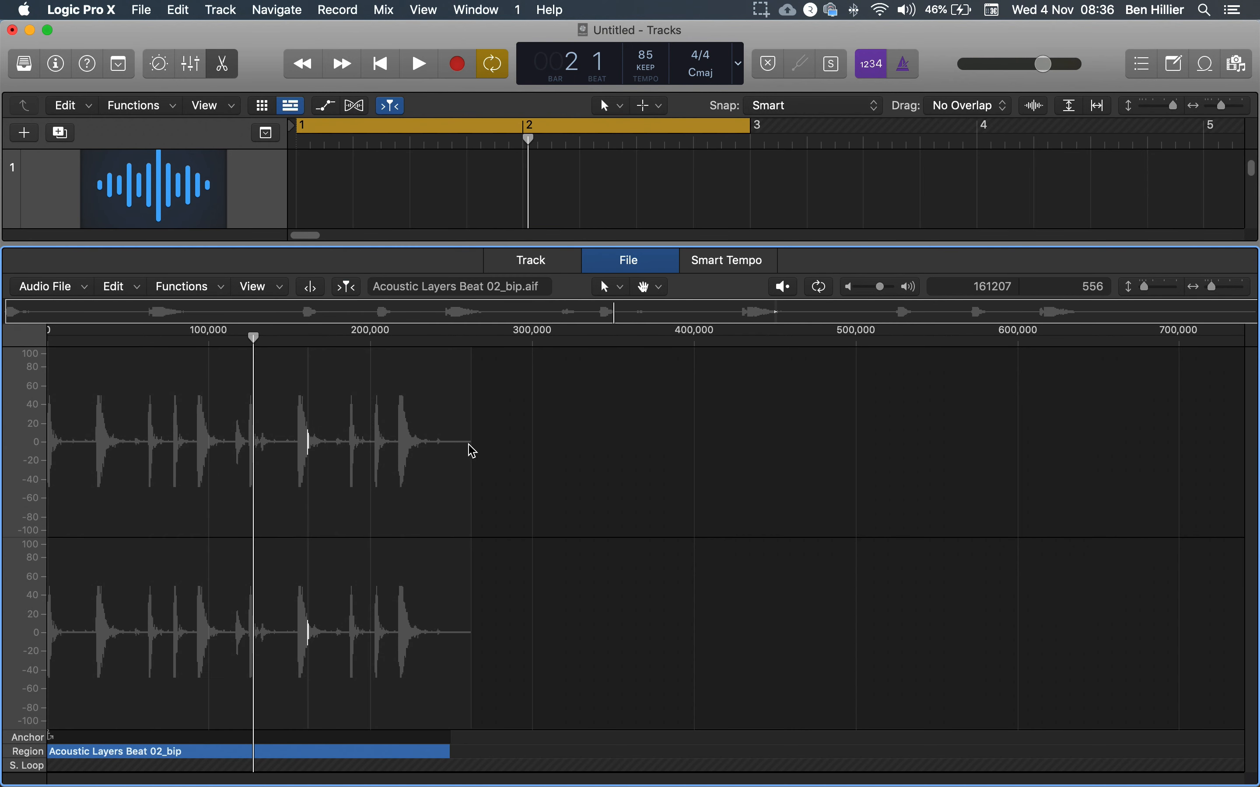
pyautogui.click(355, 446)
pyautogui.press('super+a')
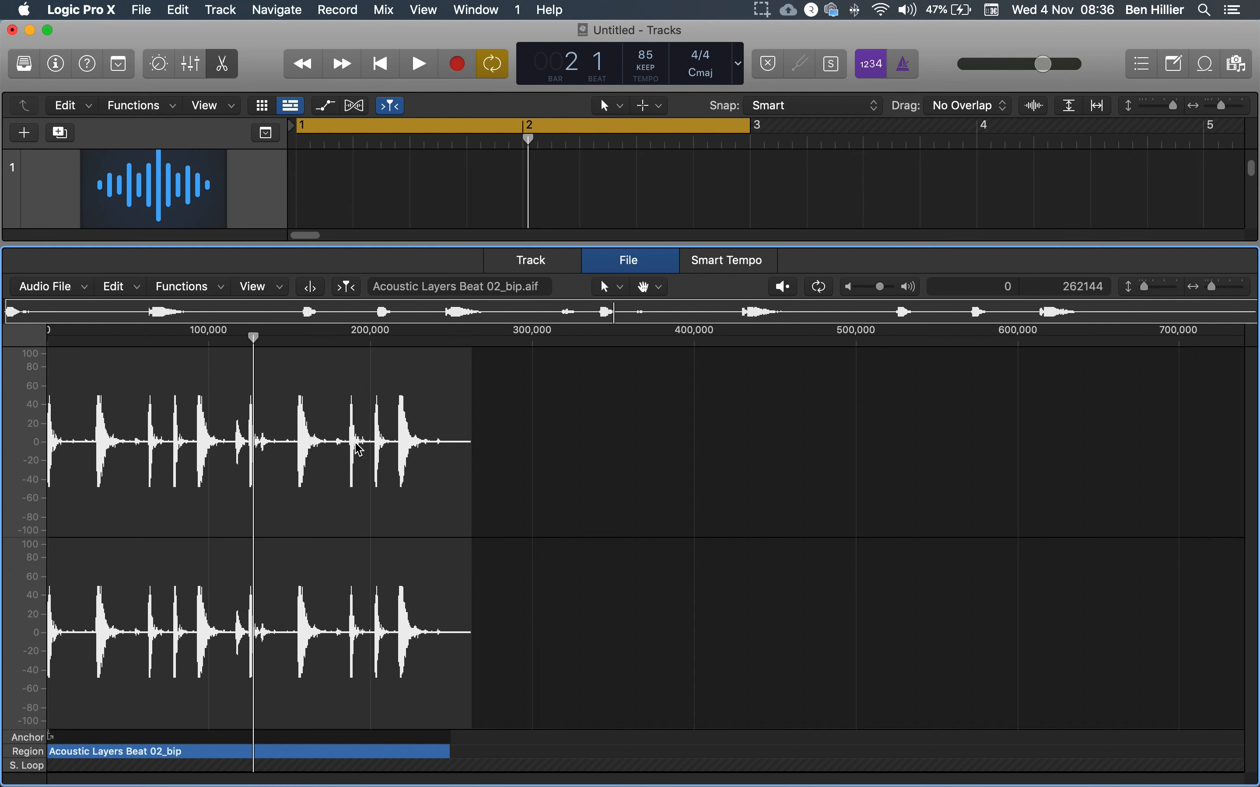
# Close the audio editor and copy the Acoustic Layers Beat 02_bip region to about beat 2 of bar 4 on the same track
pyautogui.press('x')
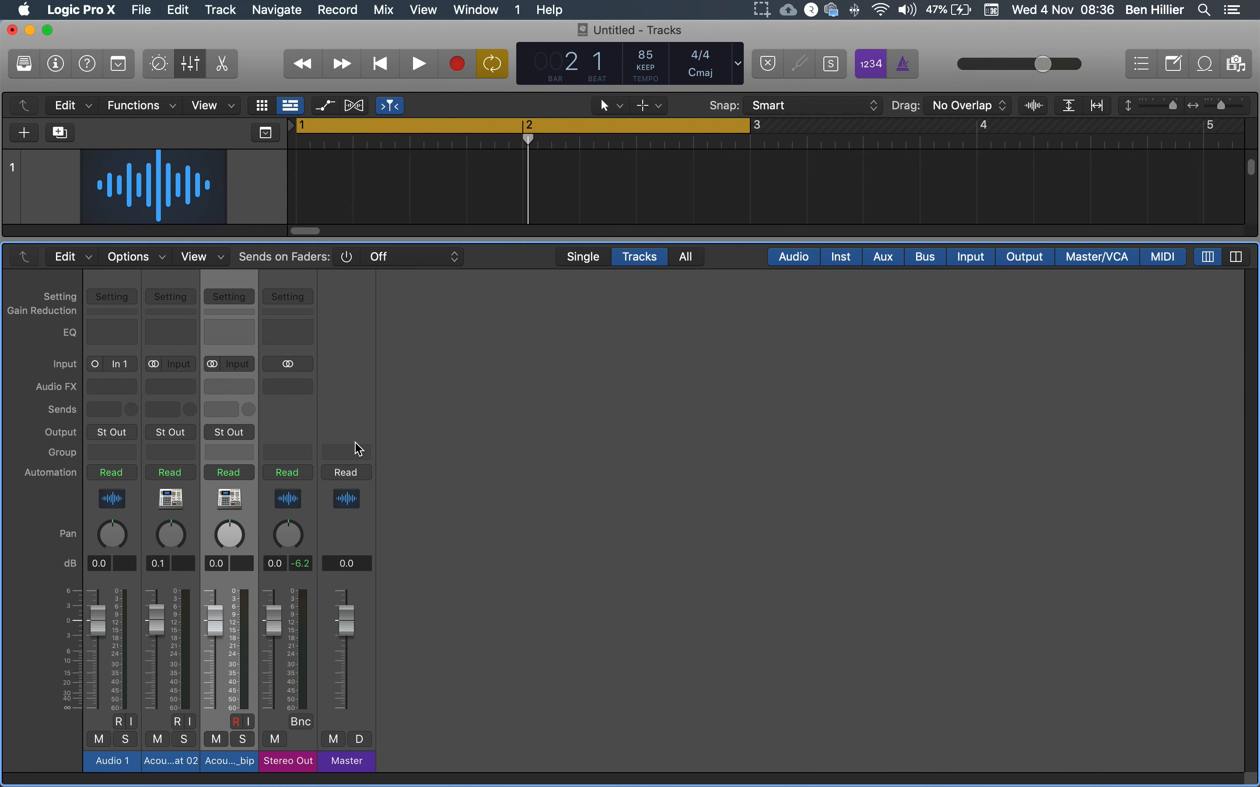
pyautogui.press('x')
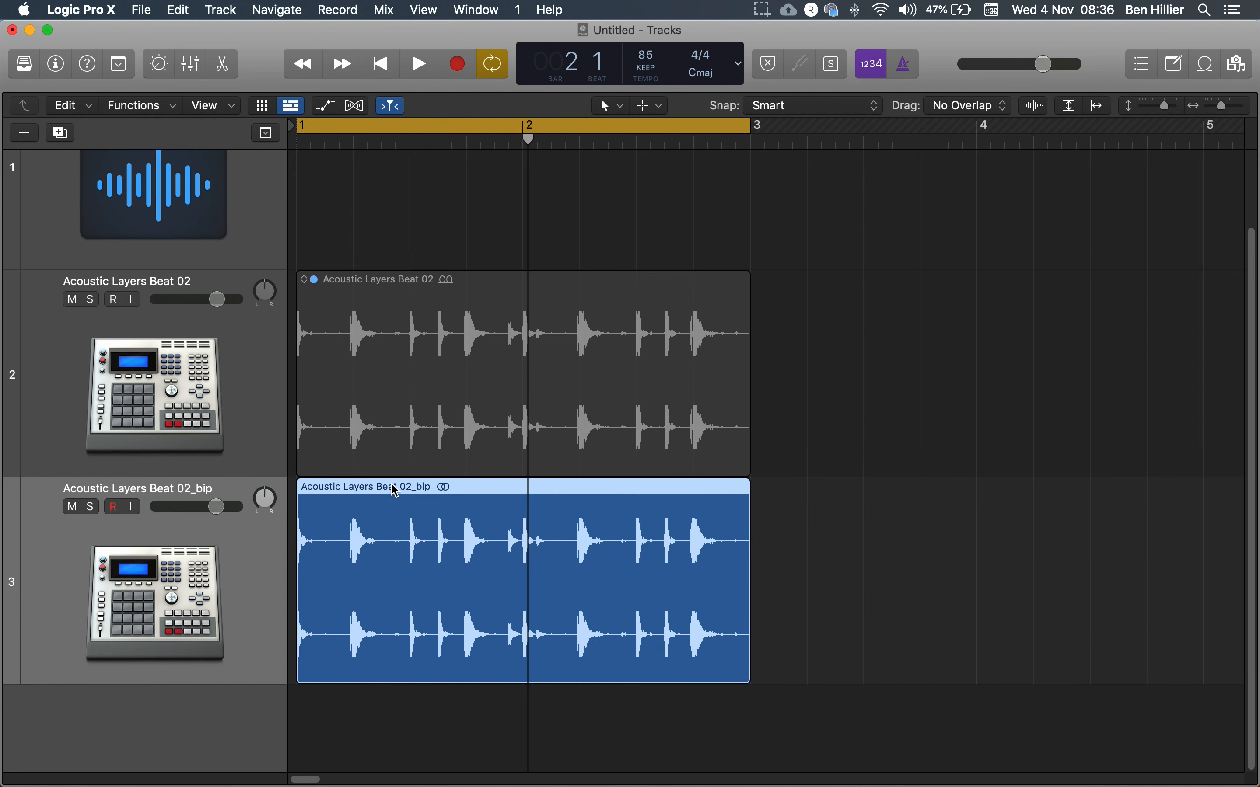
pyautogui.moveTo(378, 490); pyautogui.dragTo(1109, 518)
# Apply a destructive Fade In to the audio file of the original Acoustic Layers Beat 02_bip region and return to the tracks view
pyautogui.click(510, 547)
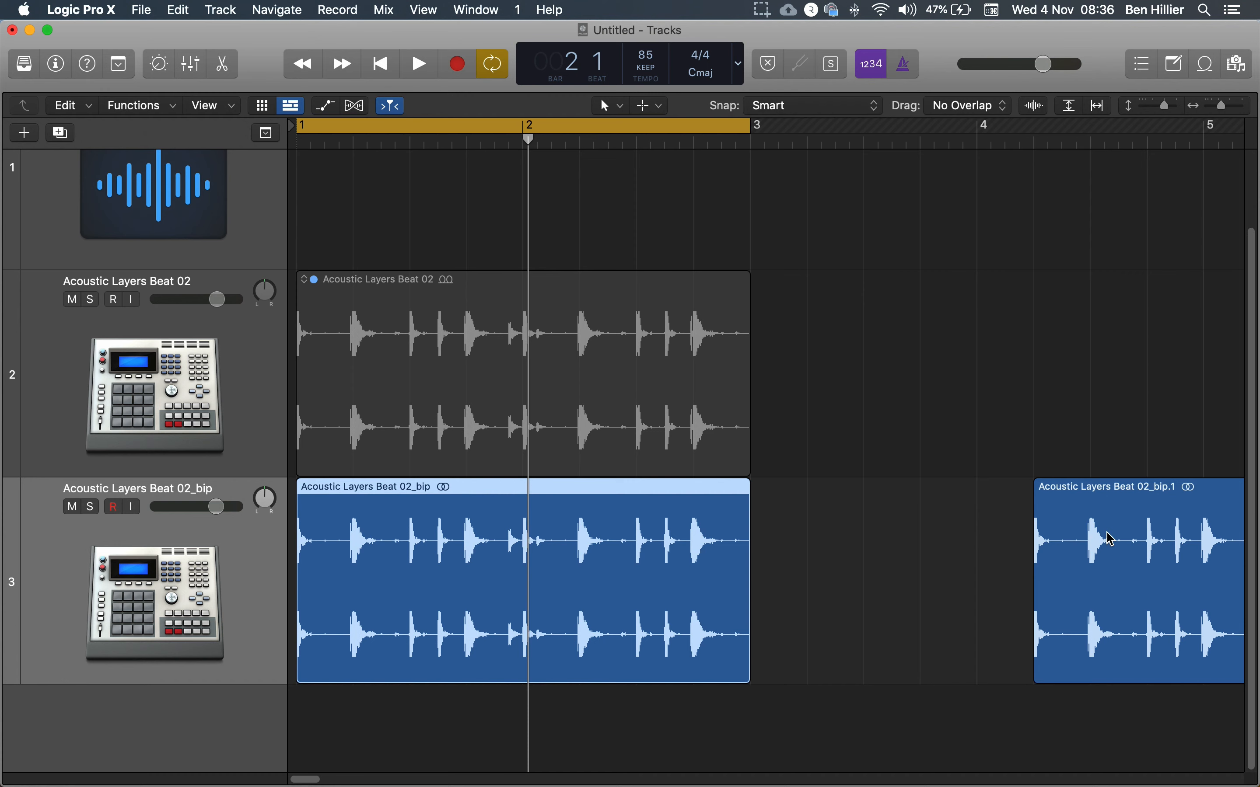
pyautogui.doubleClick(483, 498)
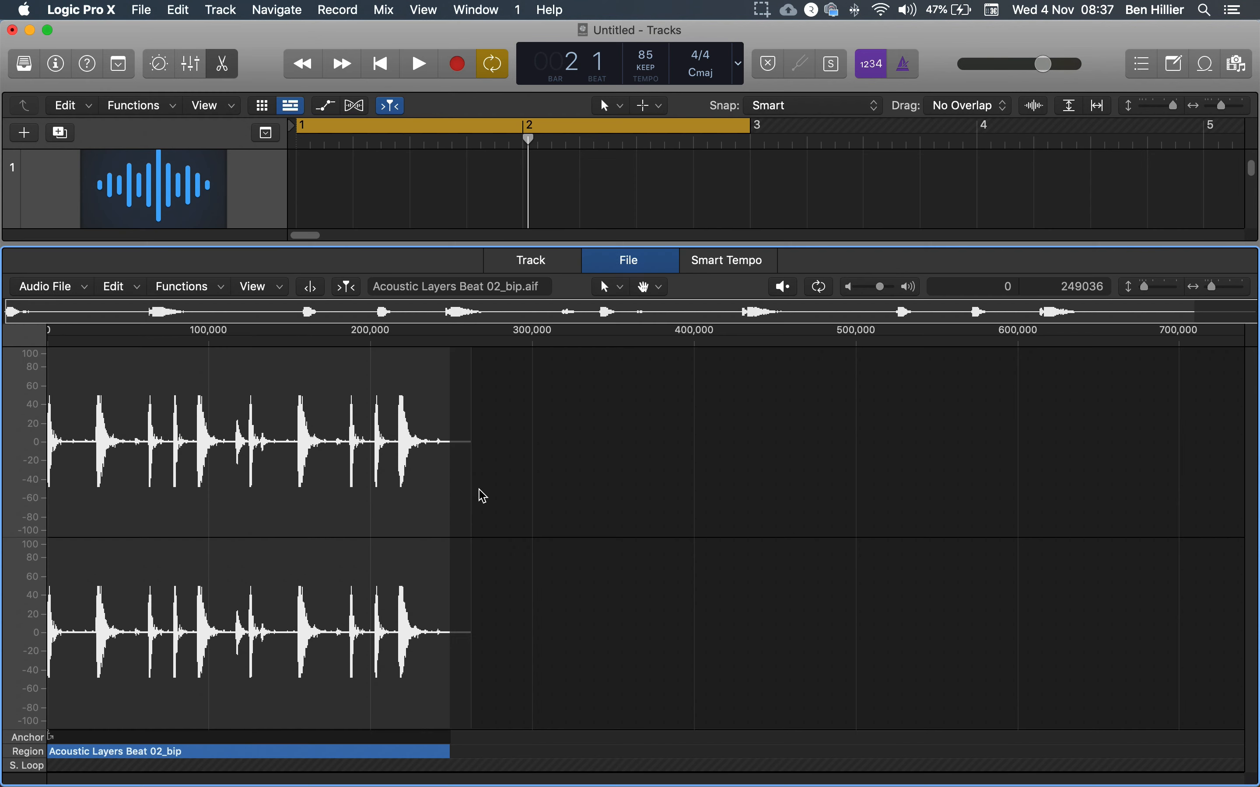
pyautogui.click(206, 287)
pyautogui.click(203, 335)
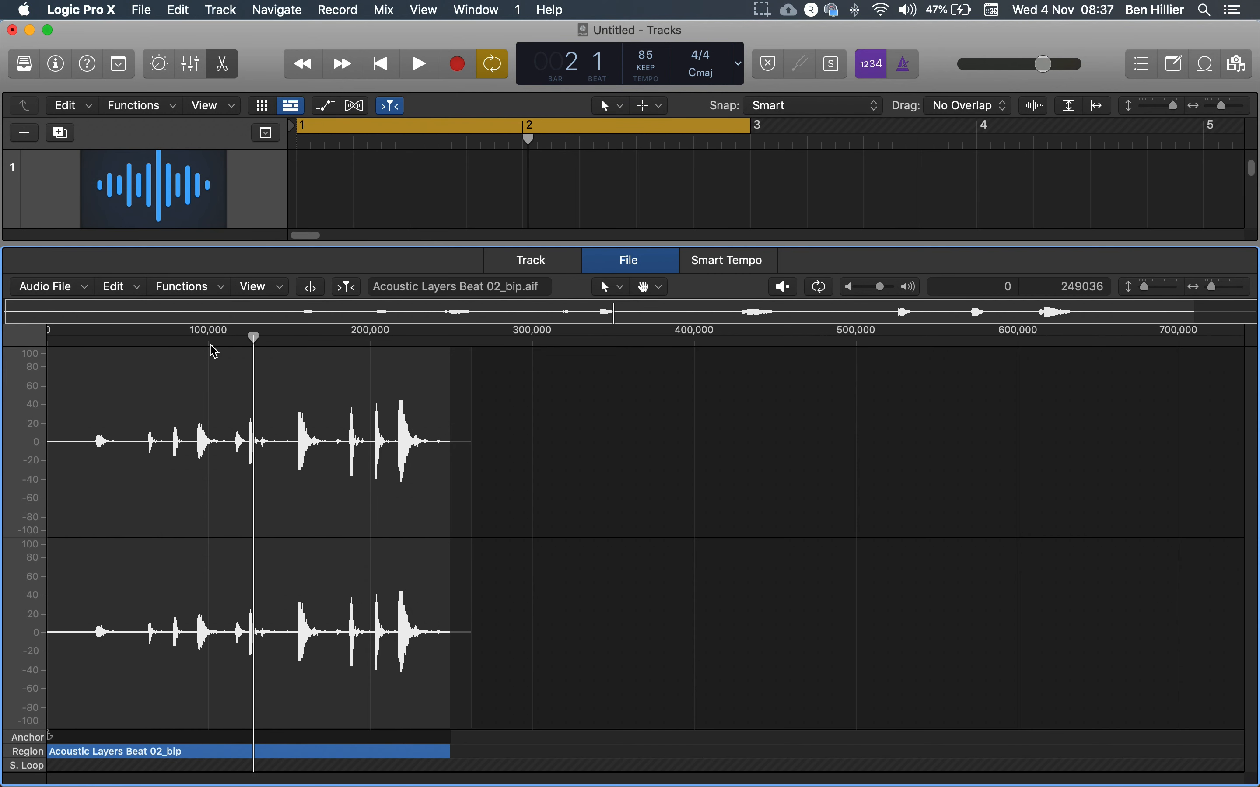
pyautogui.press('x')
pyautogui.press('x')
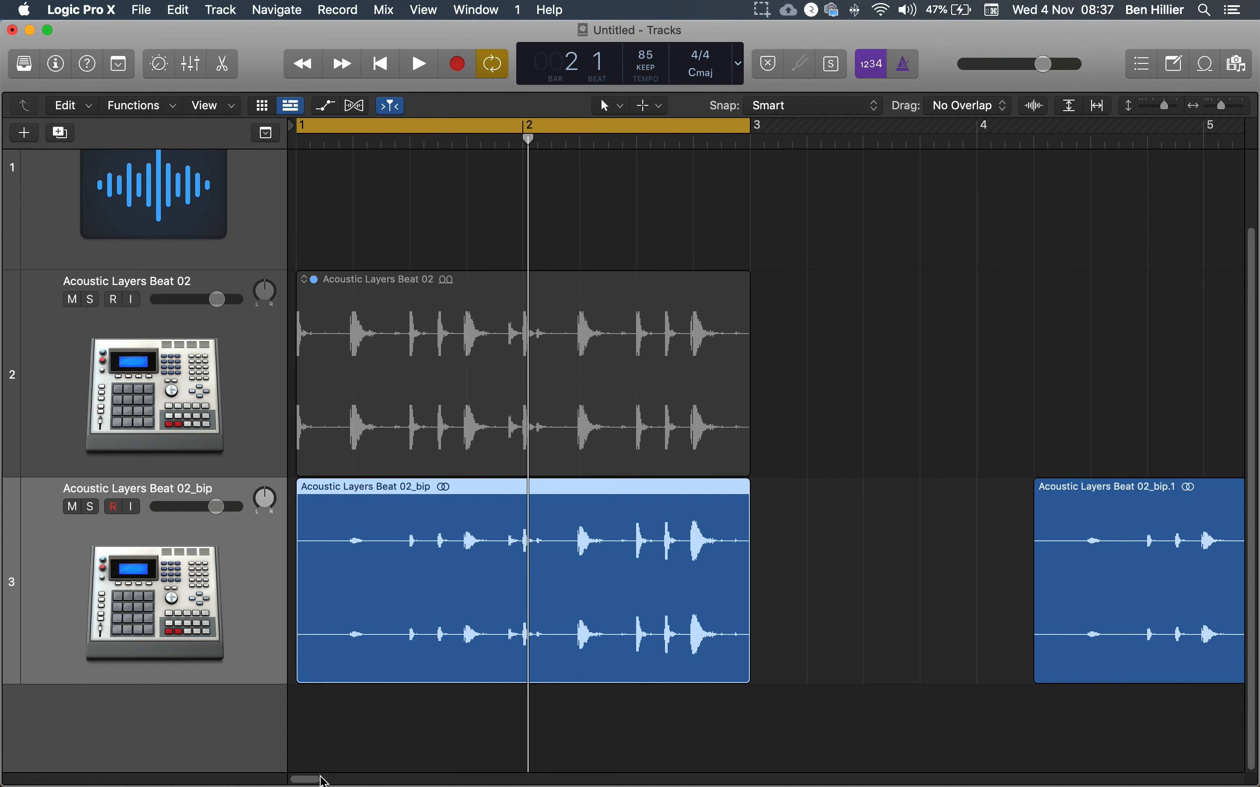
# Delete the copied Acoustic Layers Beat 02_bip.1 region from track 3
pyautogui.moveTo(319, 779); pyautogui.dragTo(333, 779)
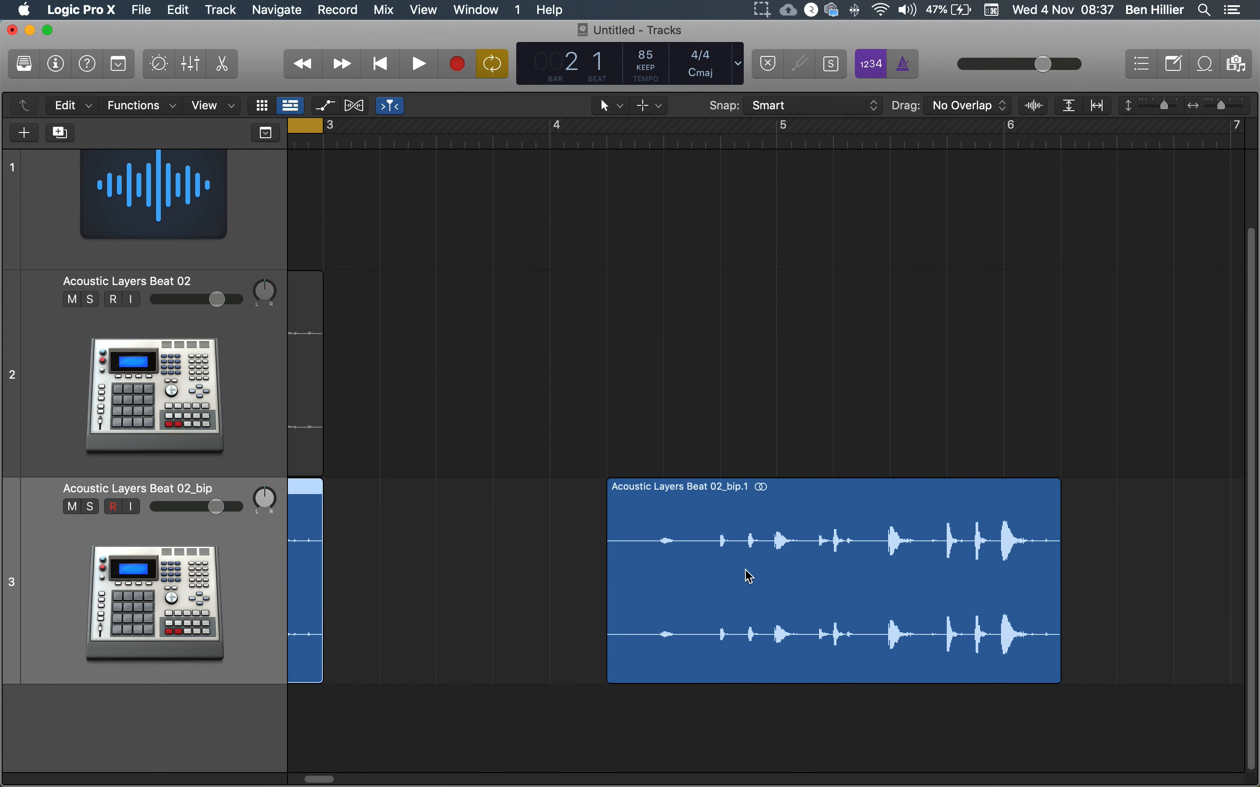
pyautogui.press('Delete')
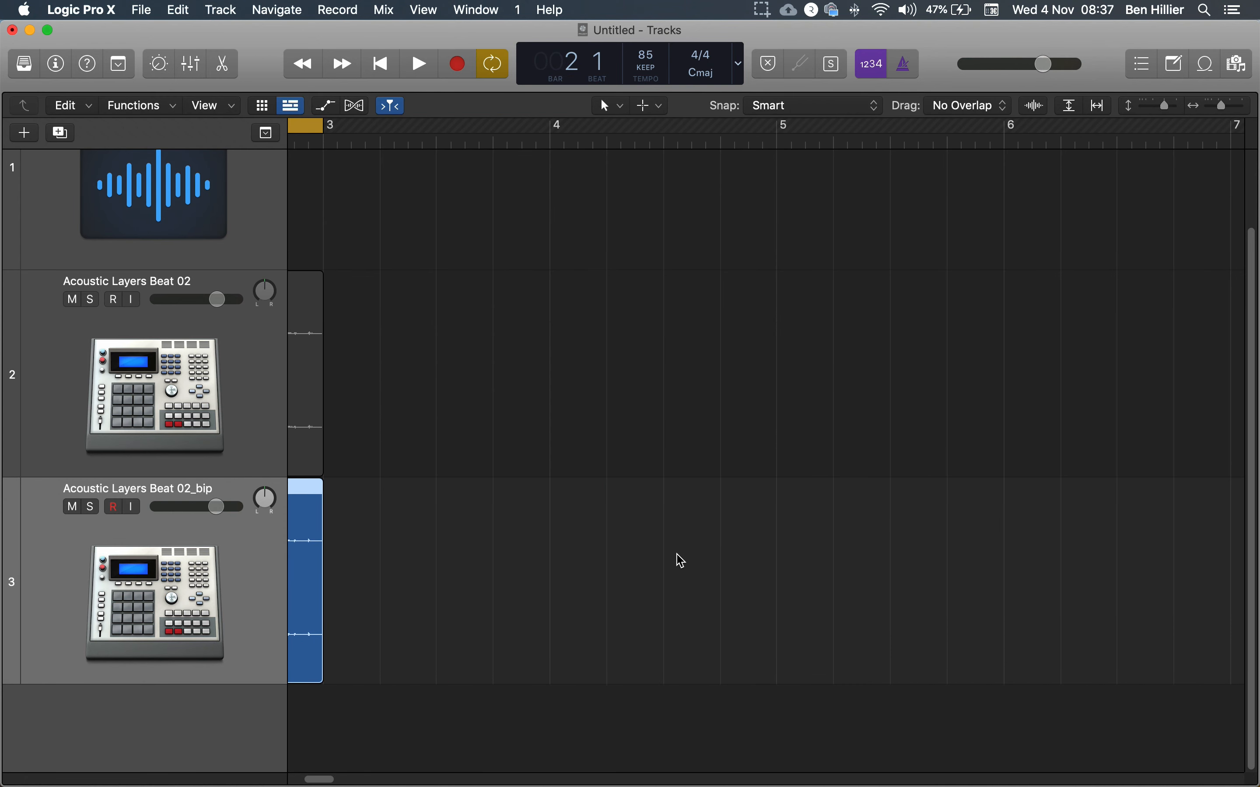
pyautogui.hscroll(-5, 452, 588)
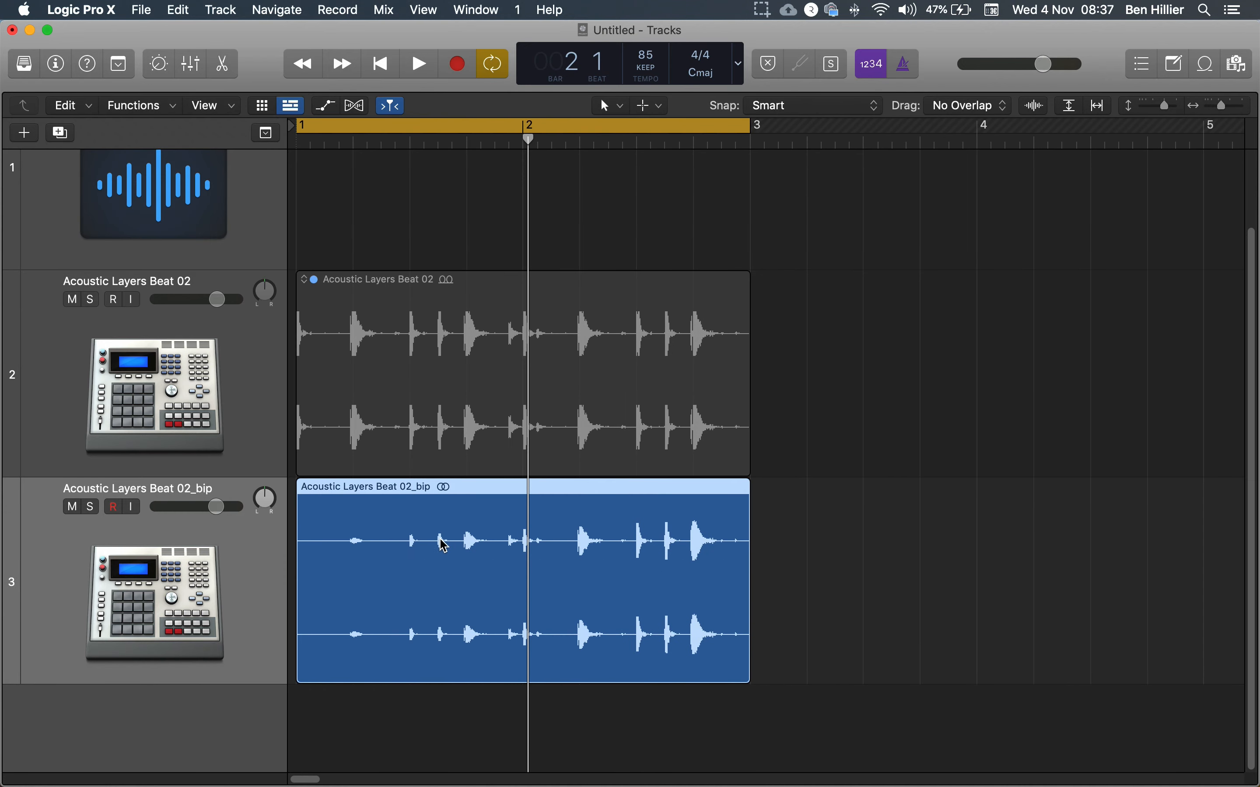
# Reopen the Acoustic Layers Beat 02_bip region's audio file, undo its fade-in and close the editor
pyautogui.doubleClick(426, 489)
pyautogui.click(157, 290)
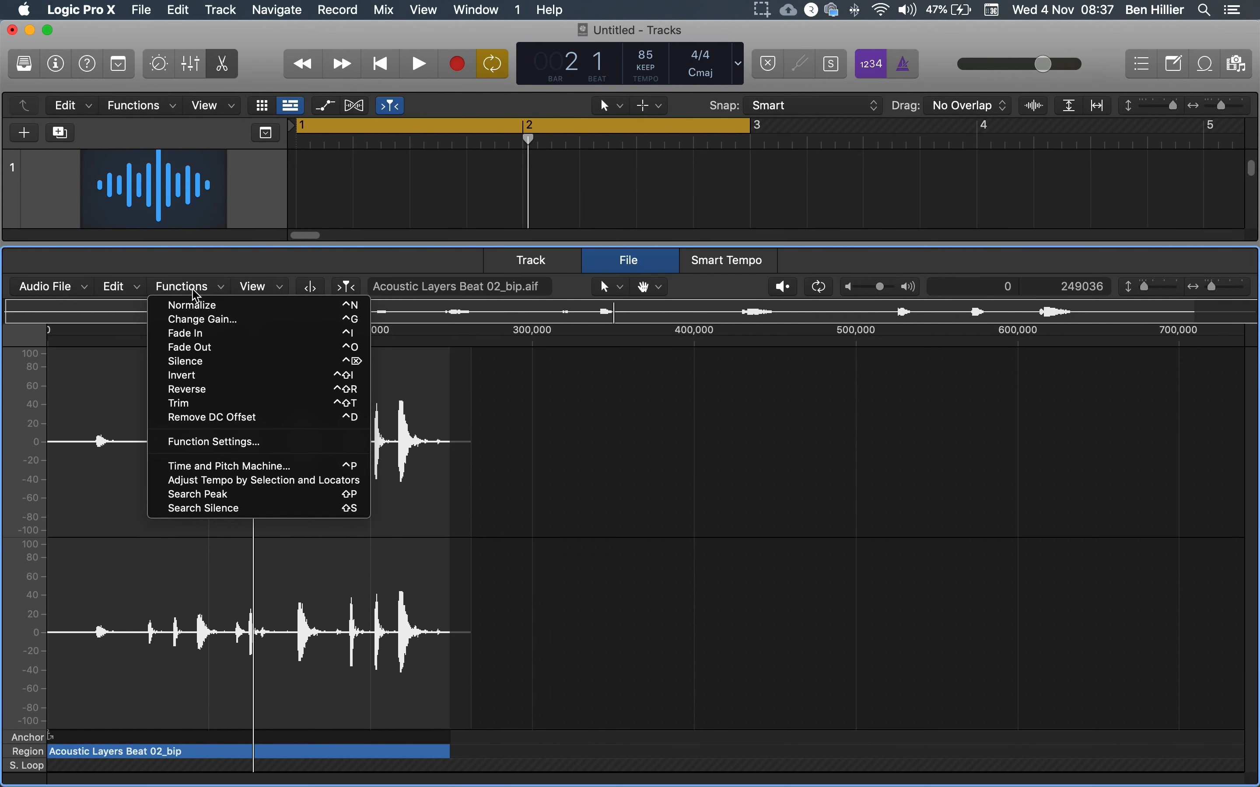
pyautogui.moveTo(125, 287)
pyautogui.click(136, 309)
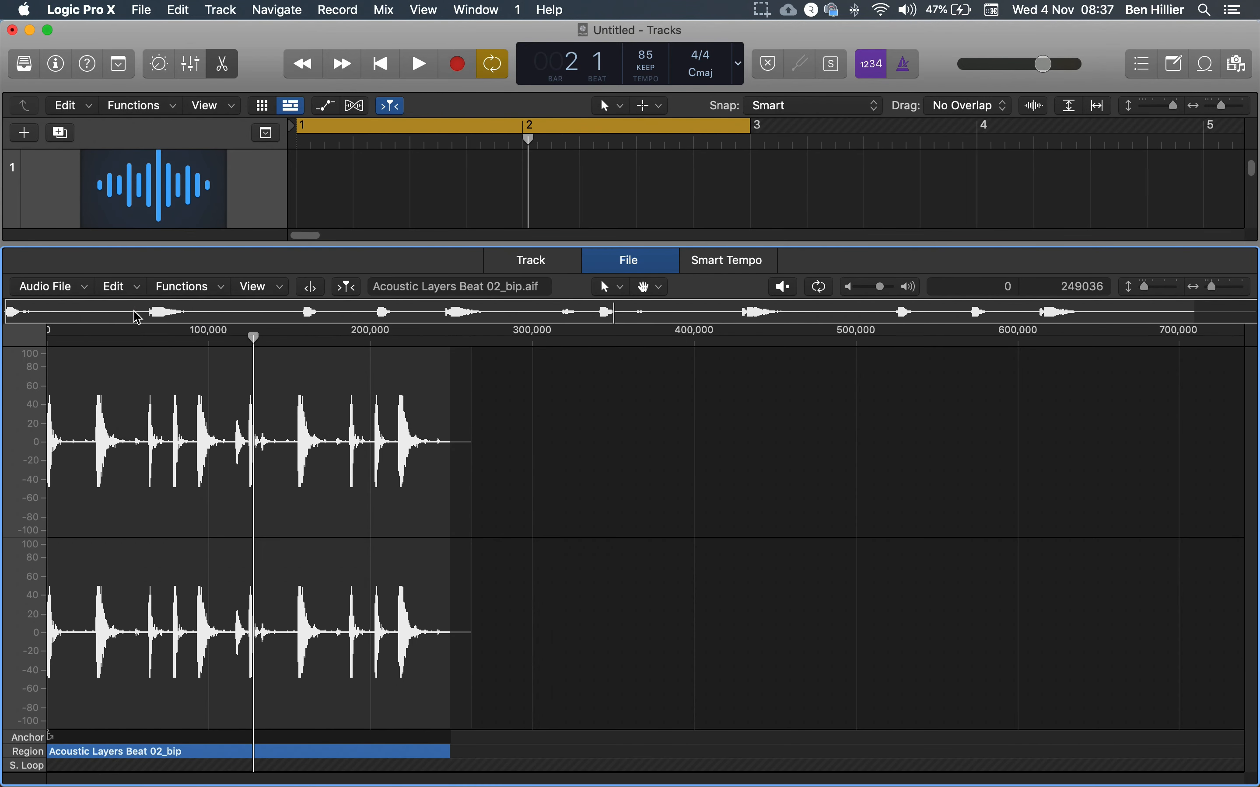
pyautogui.press('x')
pyautogui.press('x')
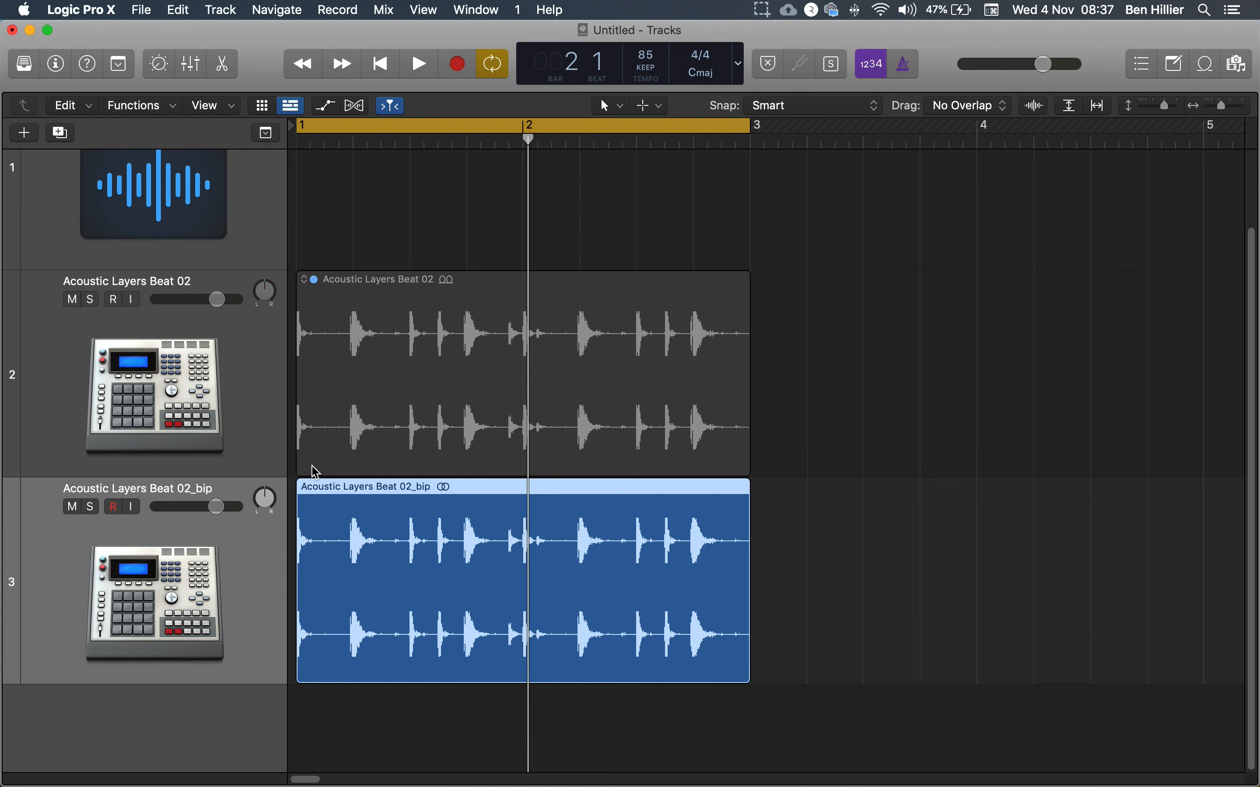
# Bounce the Acoustic Layers Beat 02_bip region in place to a new track, muting the source and keeping Overload Protection Only normalization
pyautogui.scroll(3, 540, 489)
pyautogui.scroll(-3, 542, 486)
pyautogui.rightClick(478, 514)
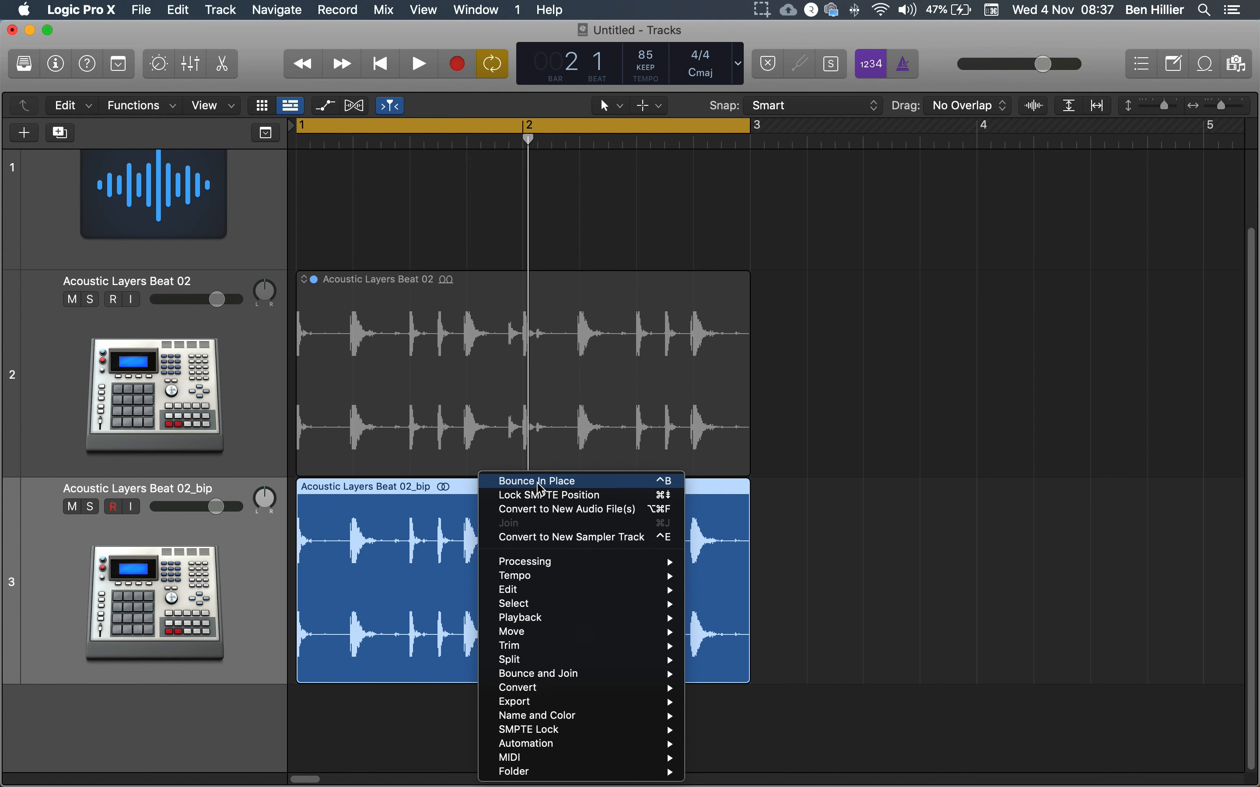
pyautogui.click(578, 488)
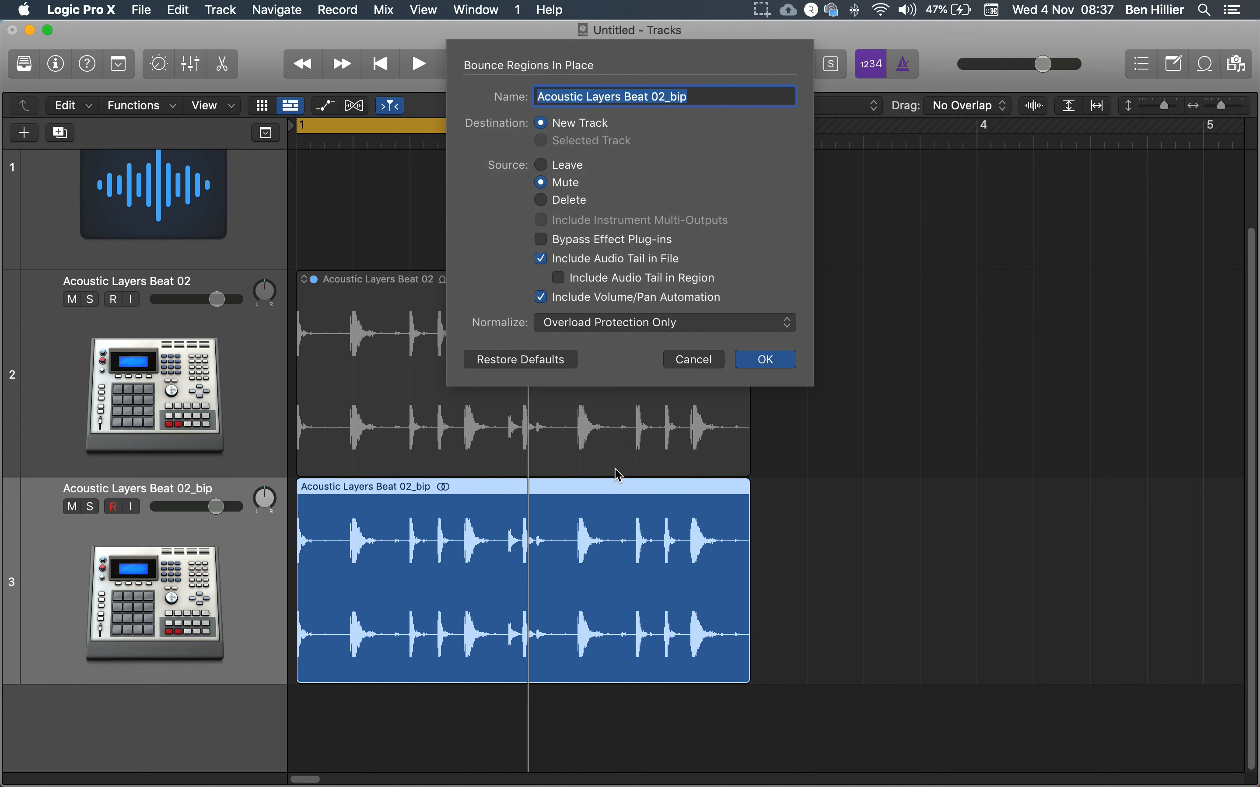
pyautogui.click(760, 369)
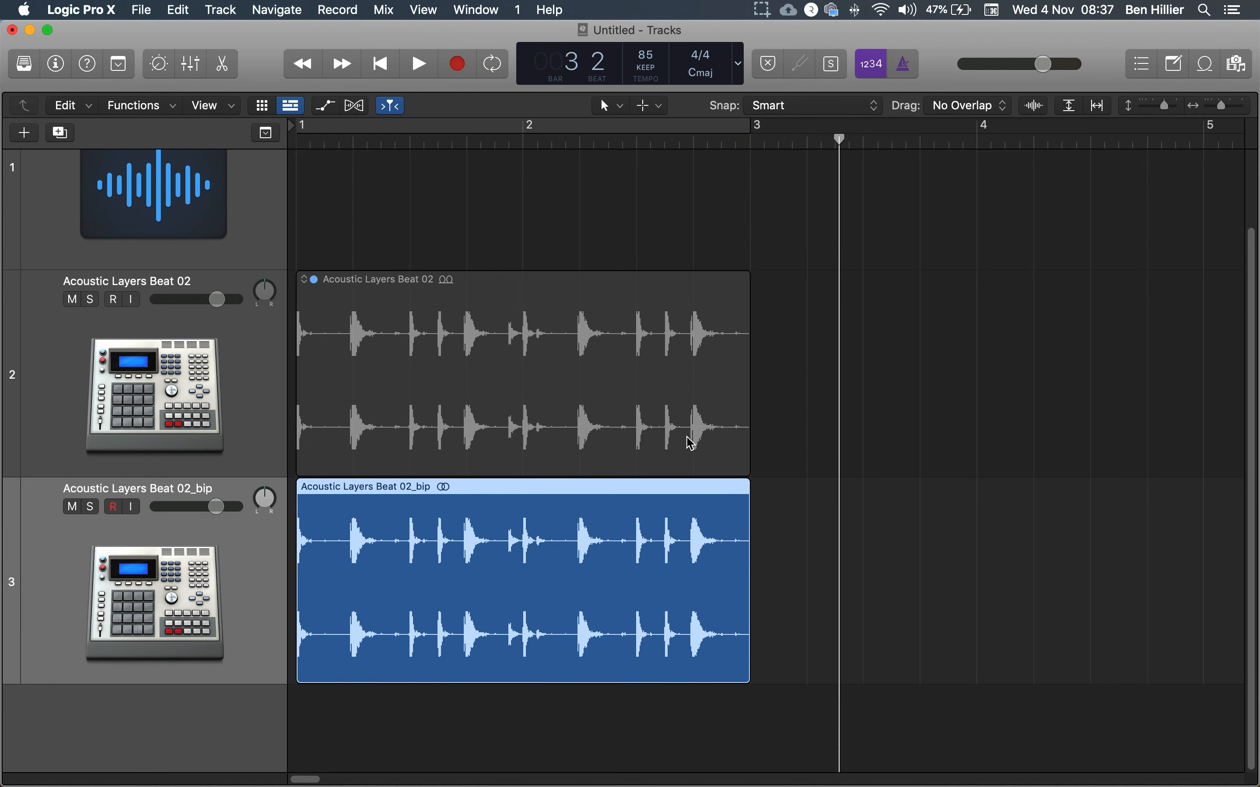
# Unmute the source Acoustic Layers Beat 02_bip region and move its bounced copy from track 4 onto track 3, starting between bars 3 and 4
pyautogui.scroll(-3, 395, 490)
pyautogui.rightClick(385, 399)
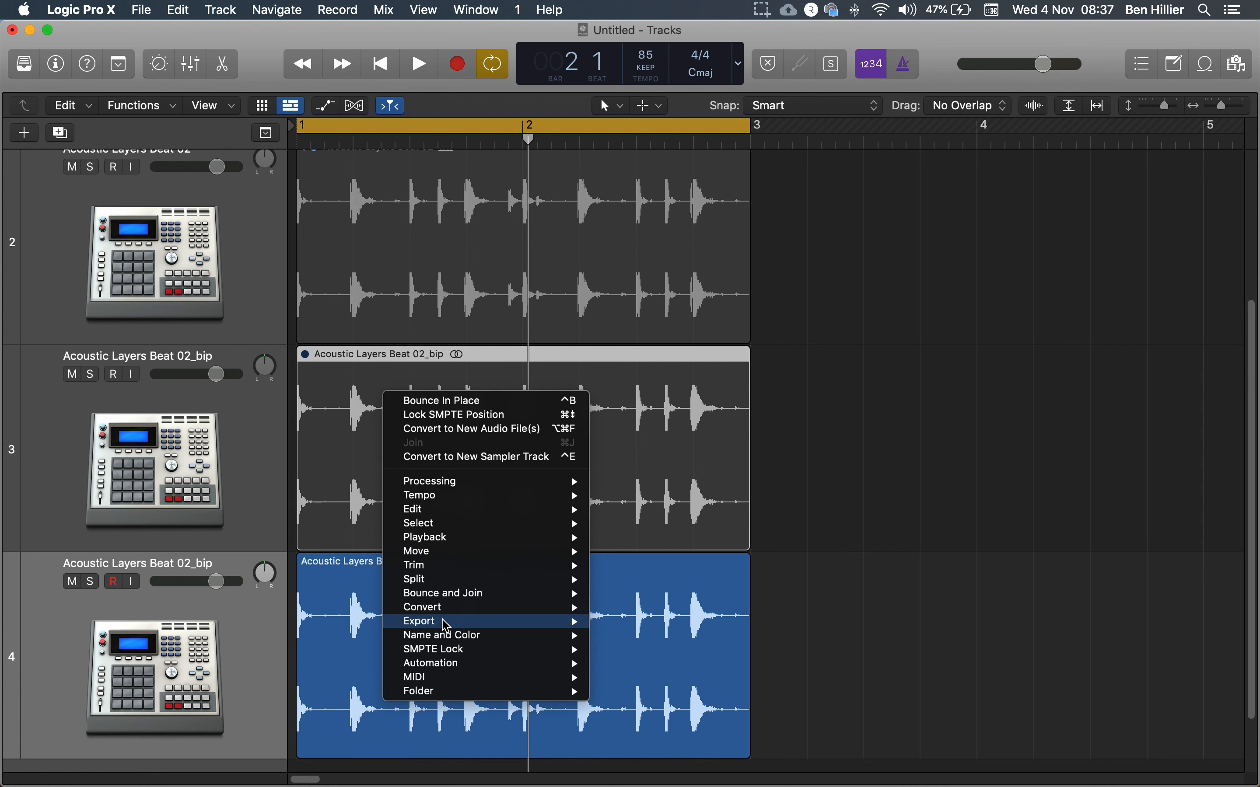
pyautogui.moveTo(445, 510)
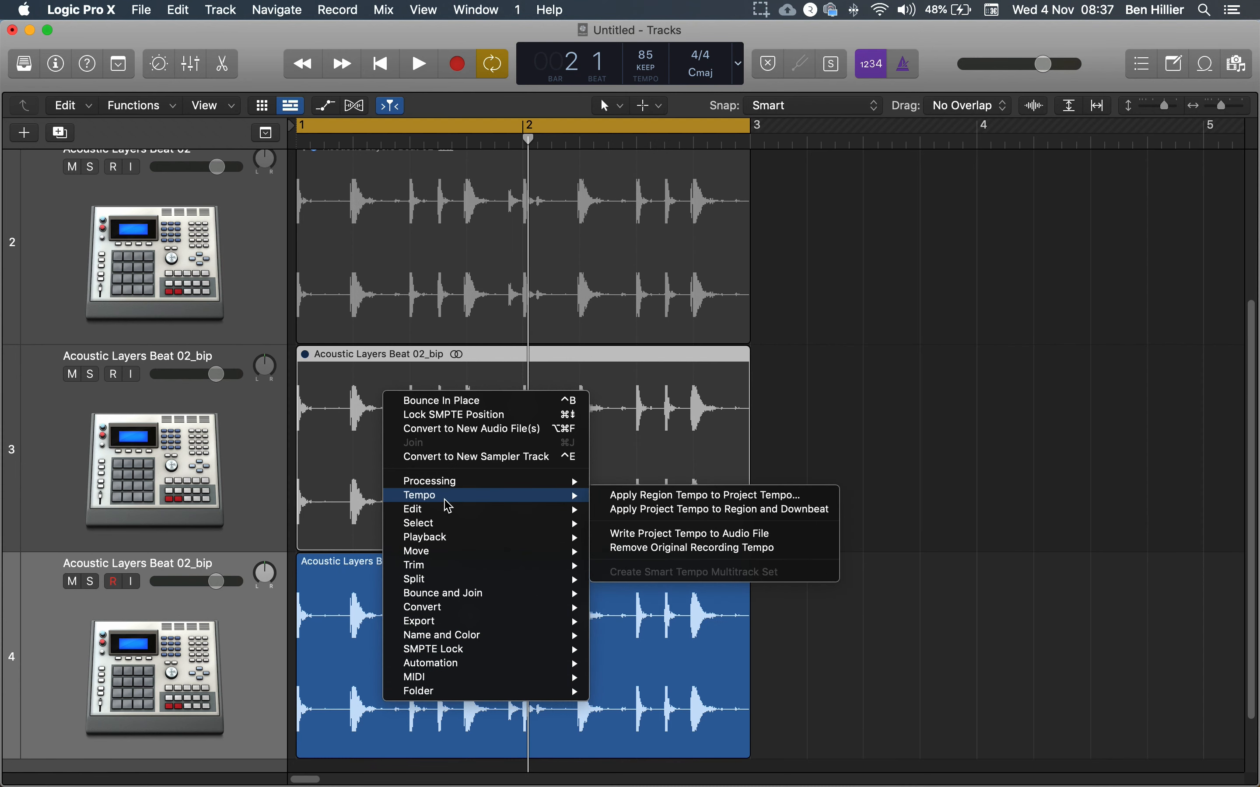
pyautogui.moveTo(453, 487)
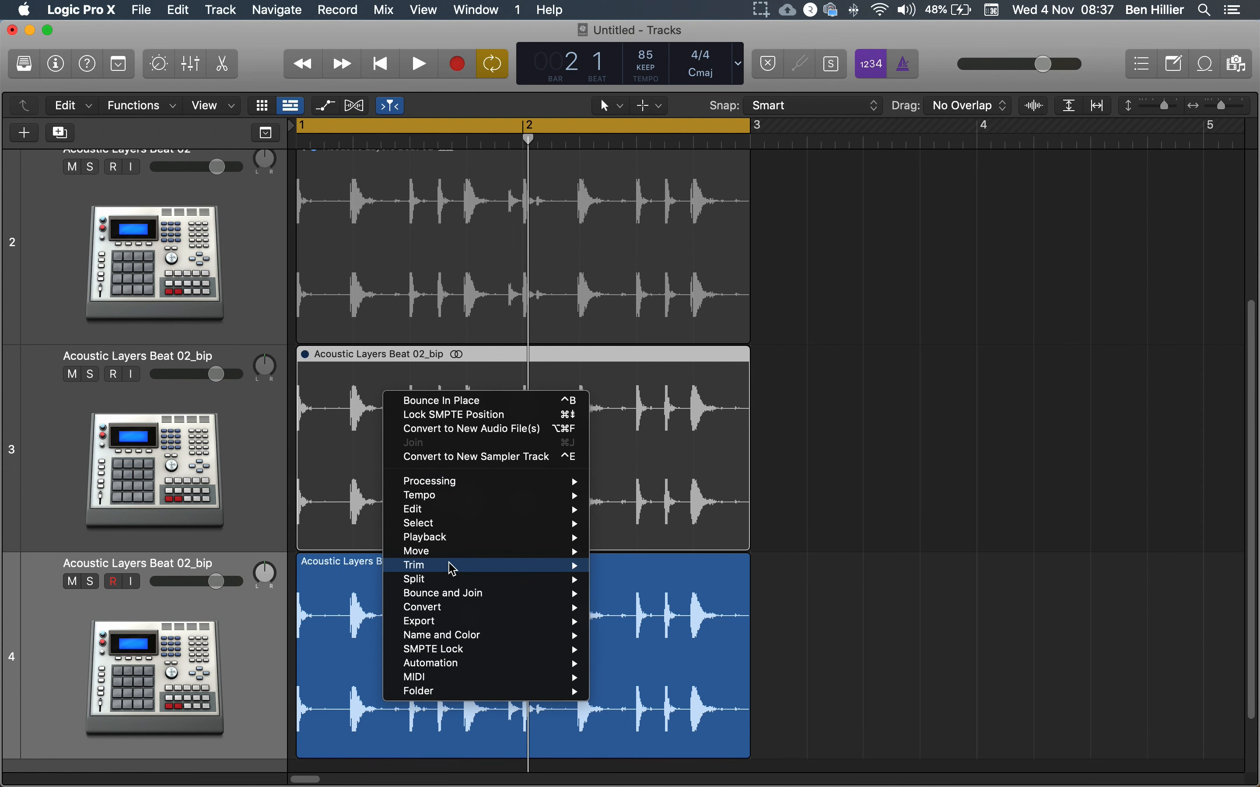
pyautogui.moveTo(457, 536)
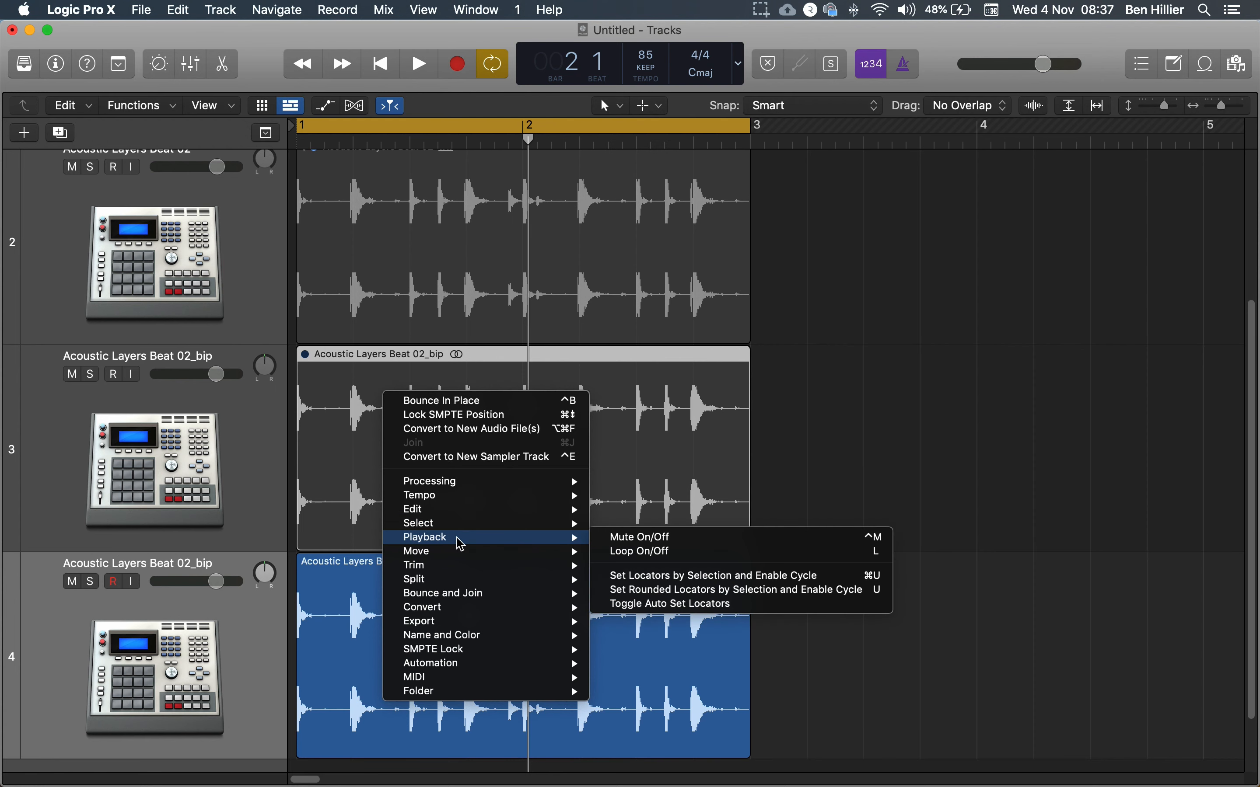
pyautogui.click(656, 546)
pyautogui.moveTo(417, 578); pyautogui.dragTo(942, 413)
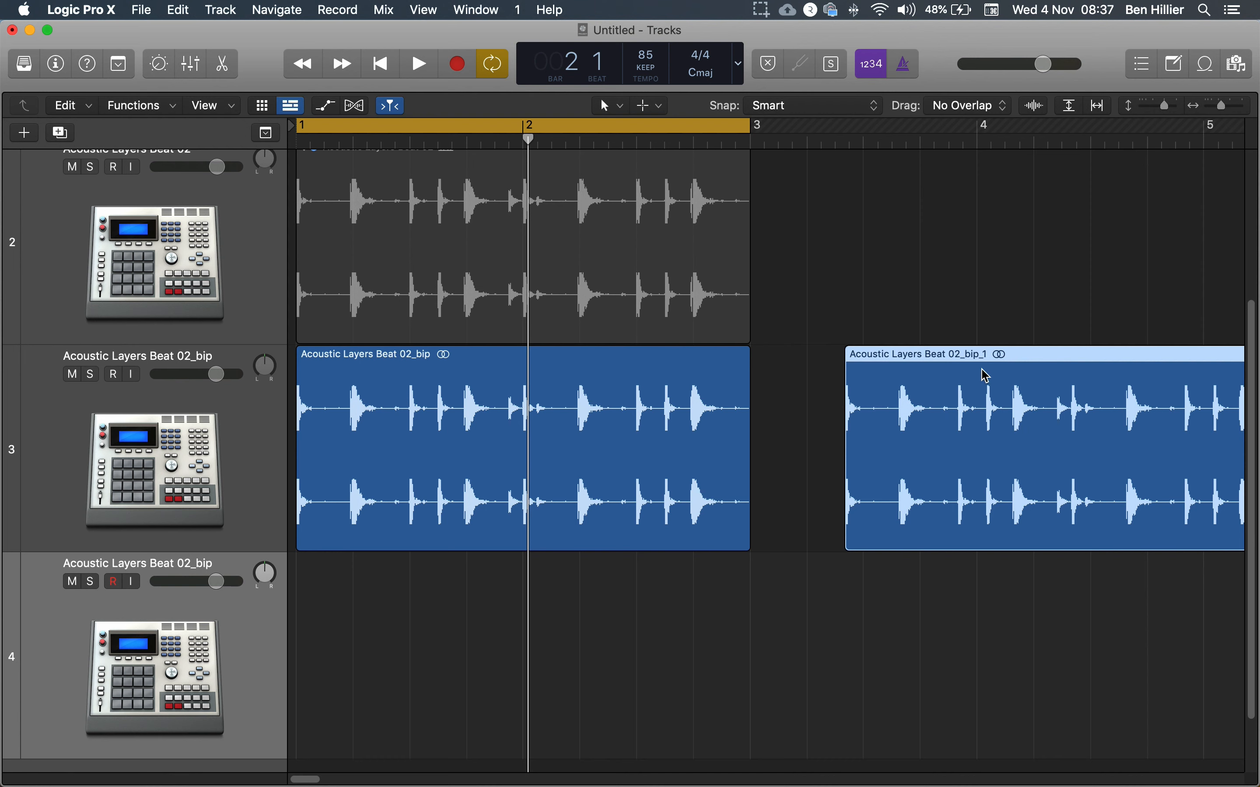
# Apply a destructive Fade In to the Acoustic Layers Beat 02_bip audio file, return to the tracks view and compare both regions on track 3
pyautogui.click(404, 371)
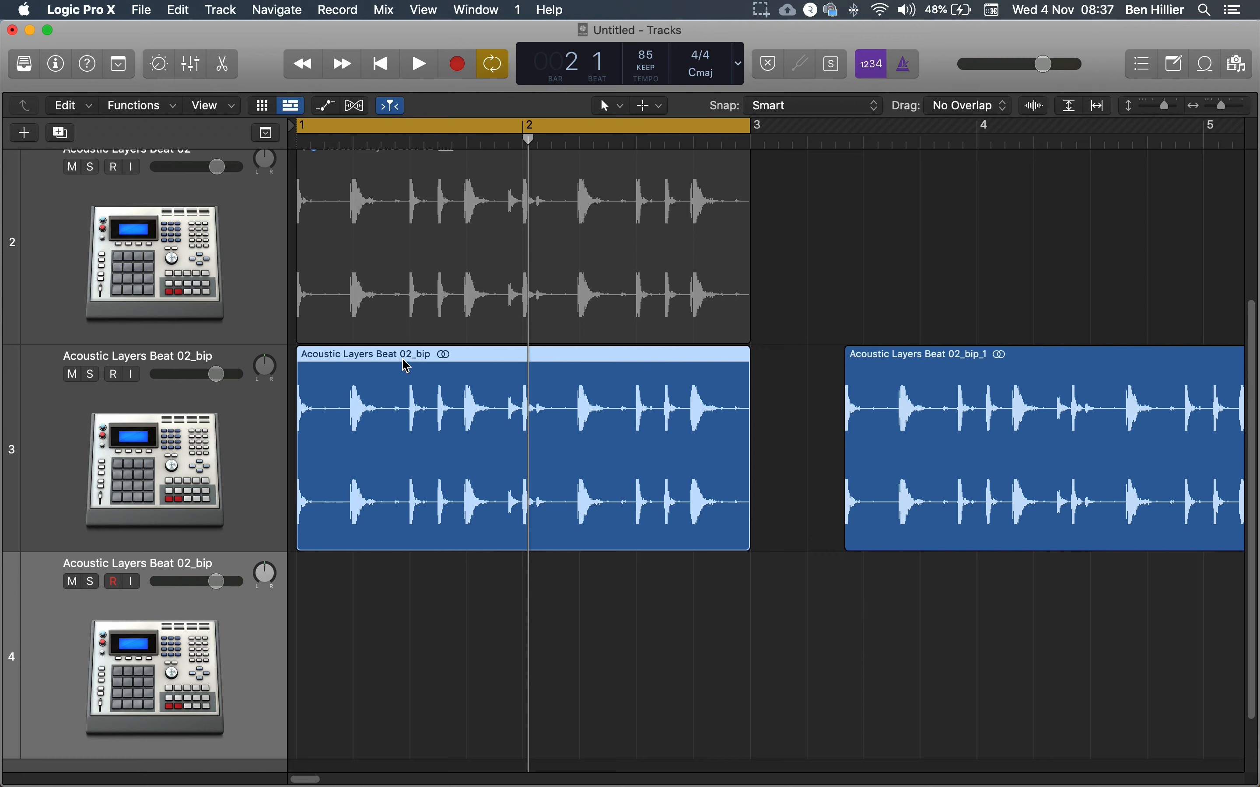
pyautogui.doubleClick(401, 355)
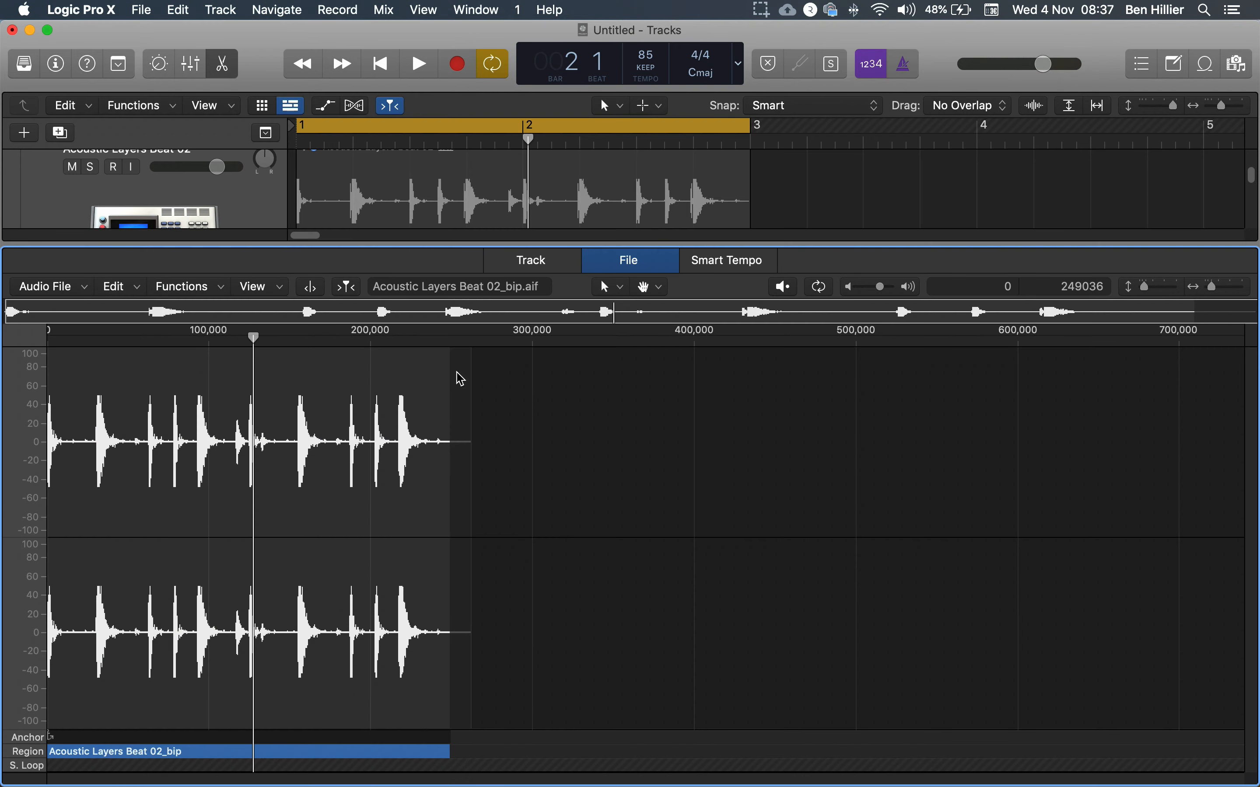
pyautogui.click(197, 287)
pyautogui.click(196, 333)
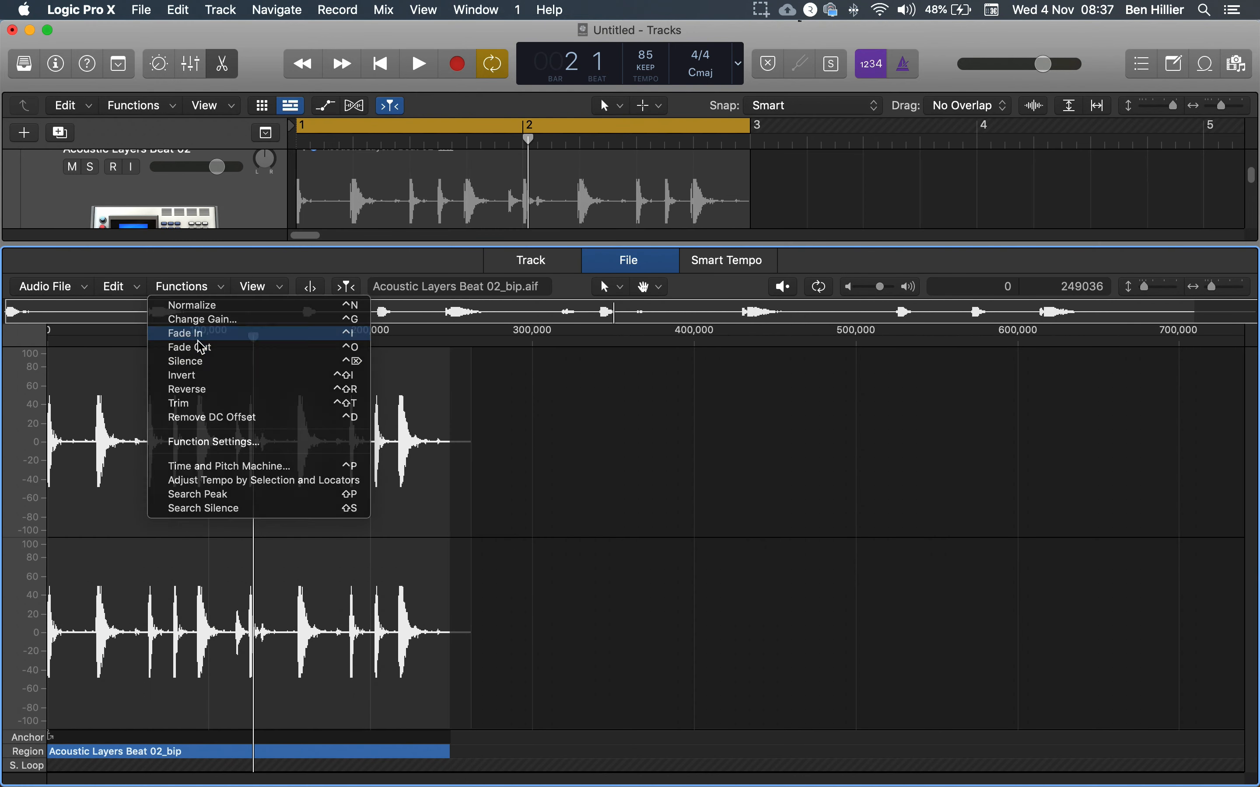
pyautogui.press('x')
pyautogui.press('x')
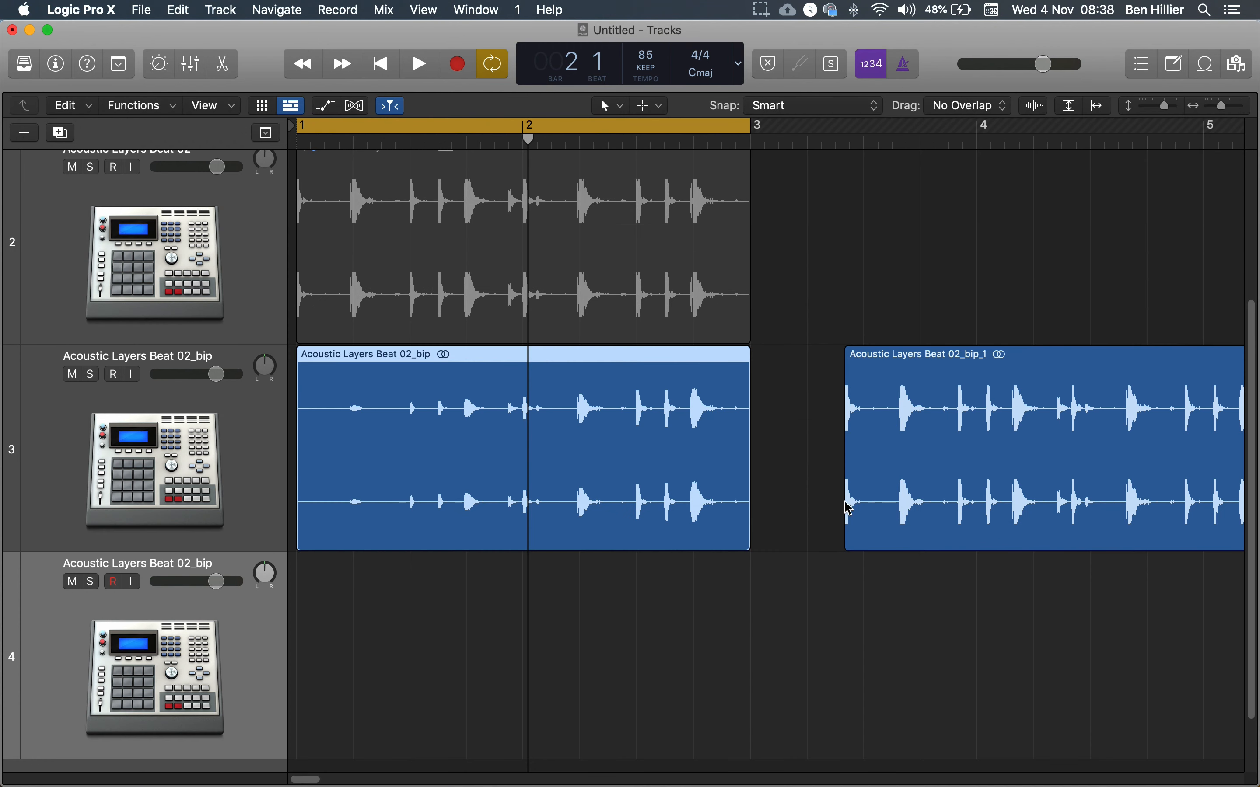
pyautogui.click(899, 464)
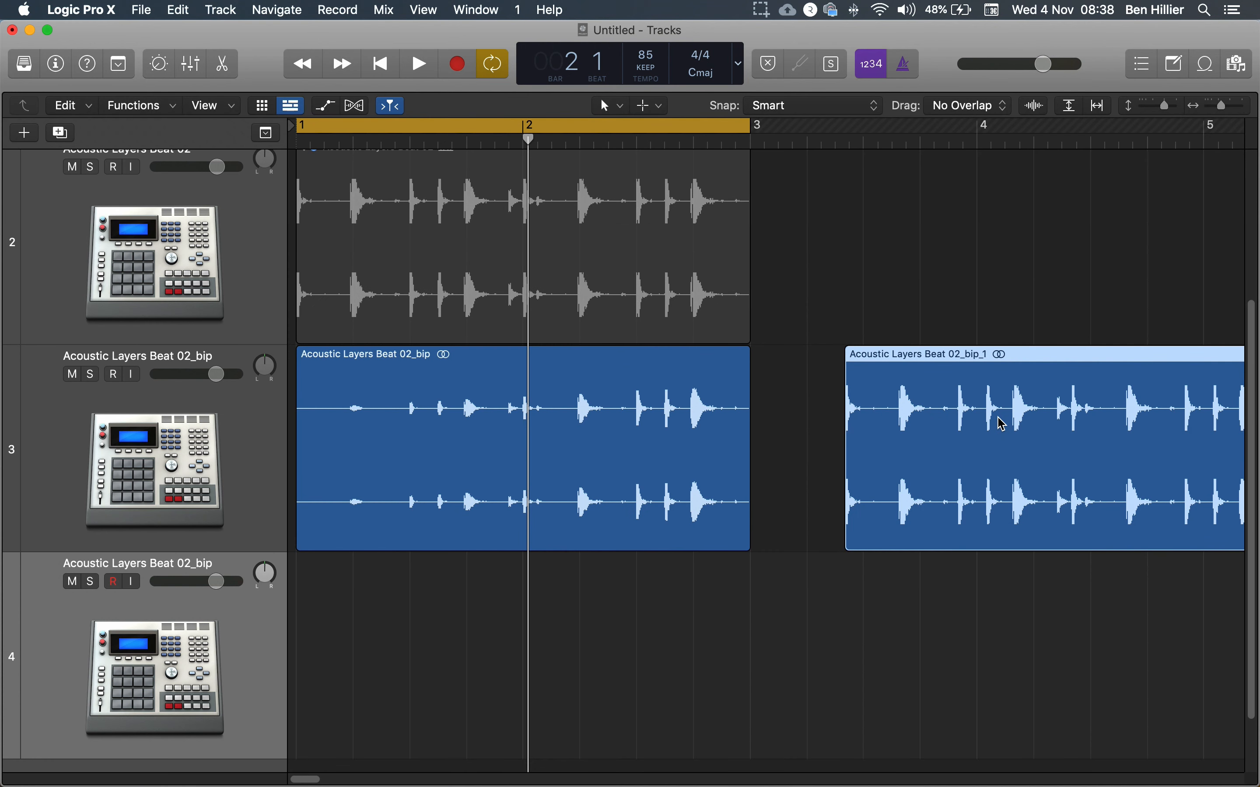
pyautogui.click(597, 410)
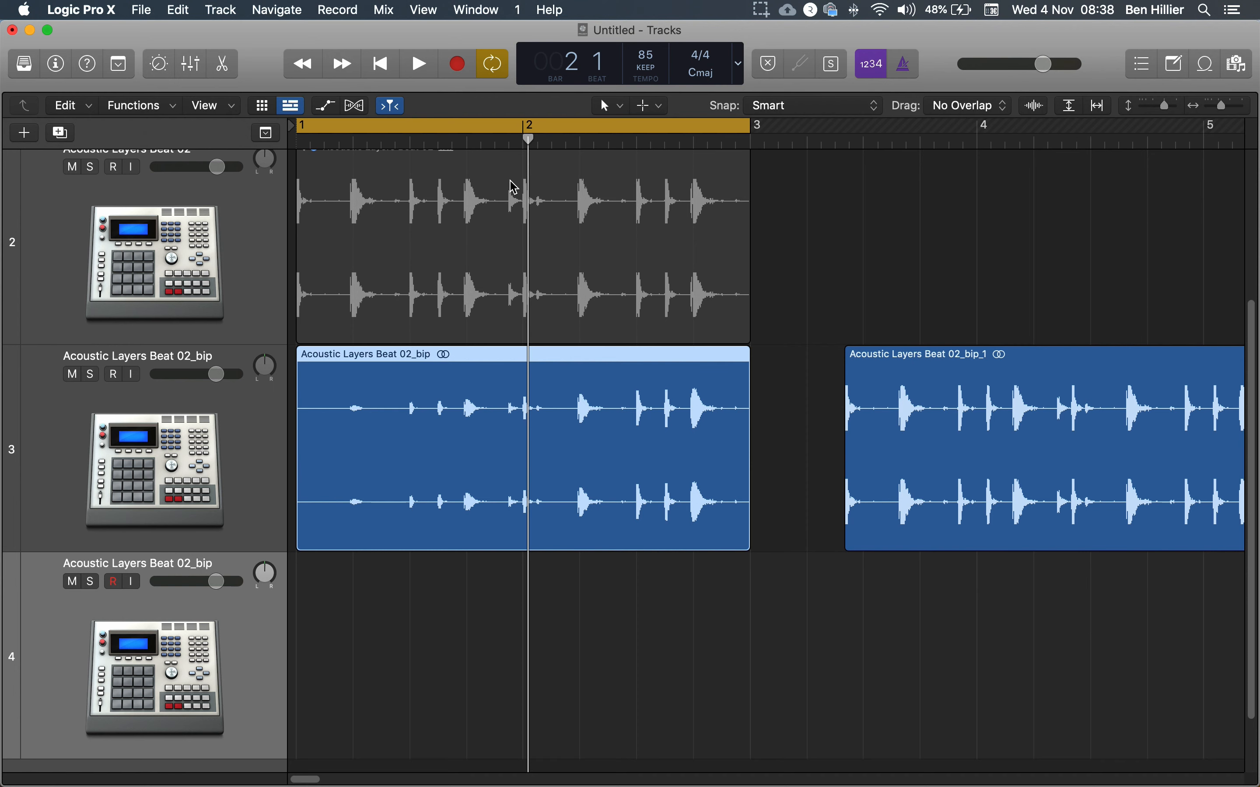
# Reopen the Acoustic Layers Beat 02_bip region's audio file, review the available destructive functions without applying any, and close the editor
pyautogui.doubleClick(492, 356)
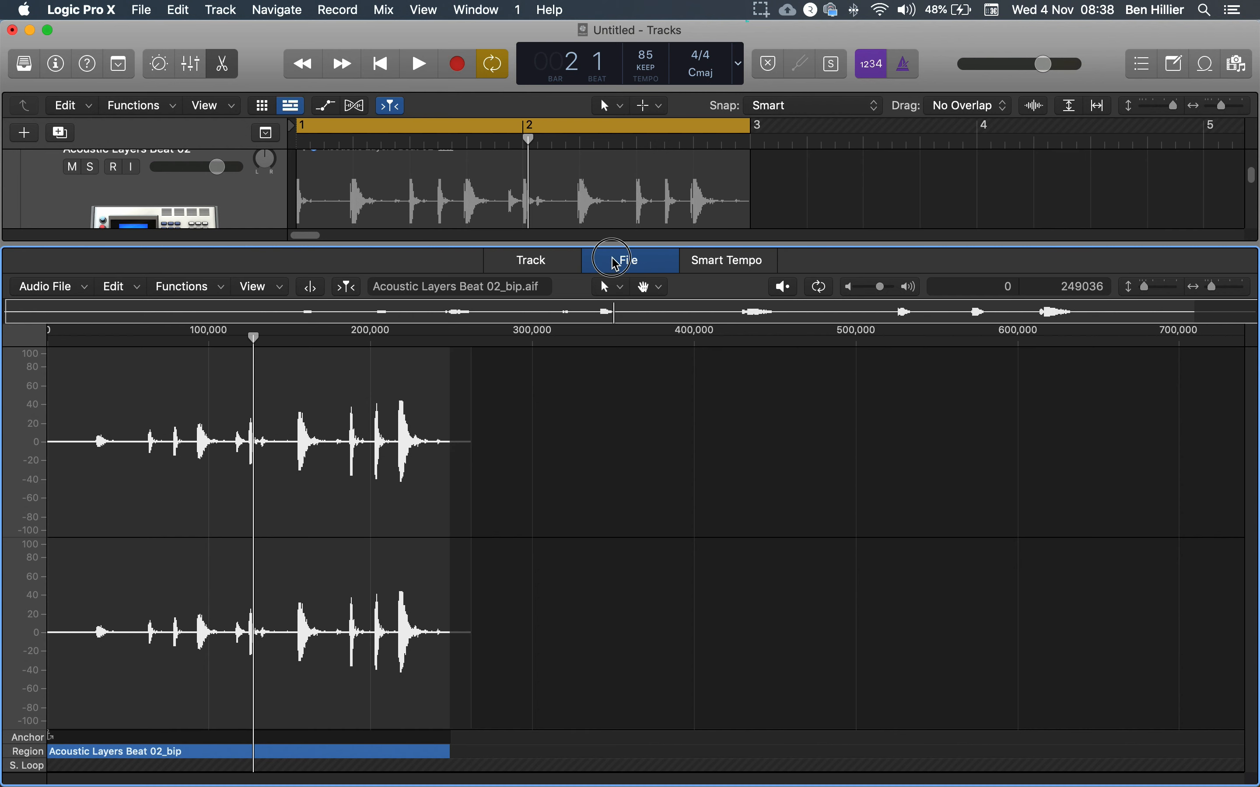
pyautogui.click(183, 287)
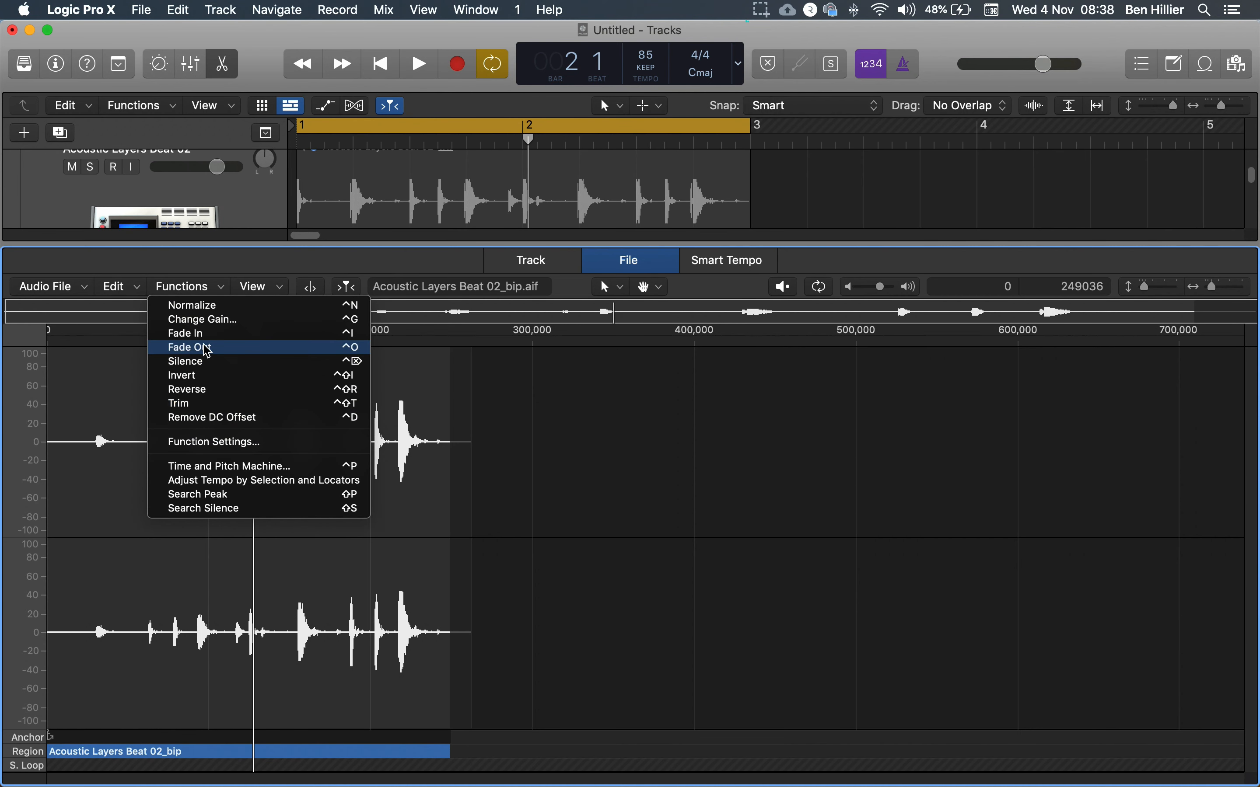
pyautogui.click(411, 268)
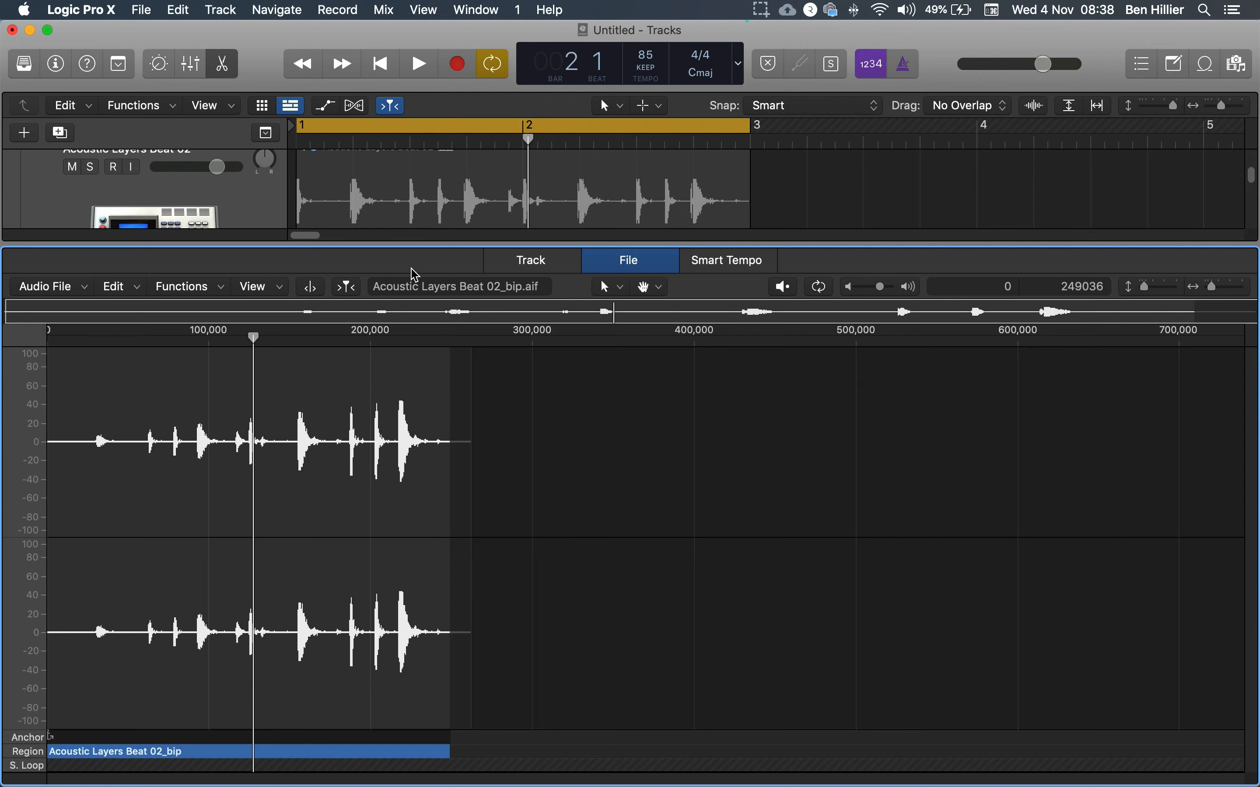
pyautogui.press('x')
pyautogui.press('x')
pyautogui.click(760, 10)
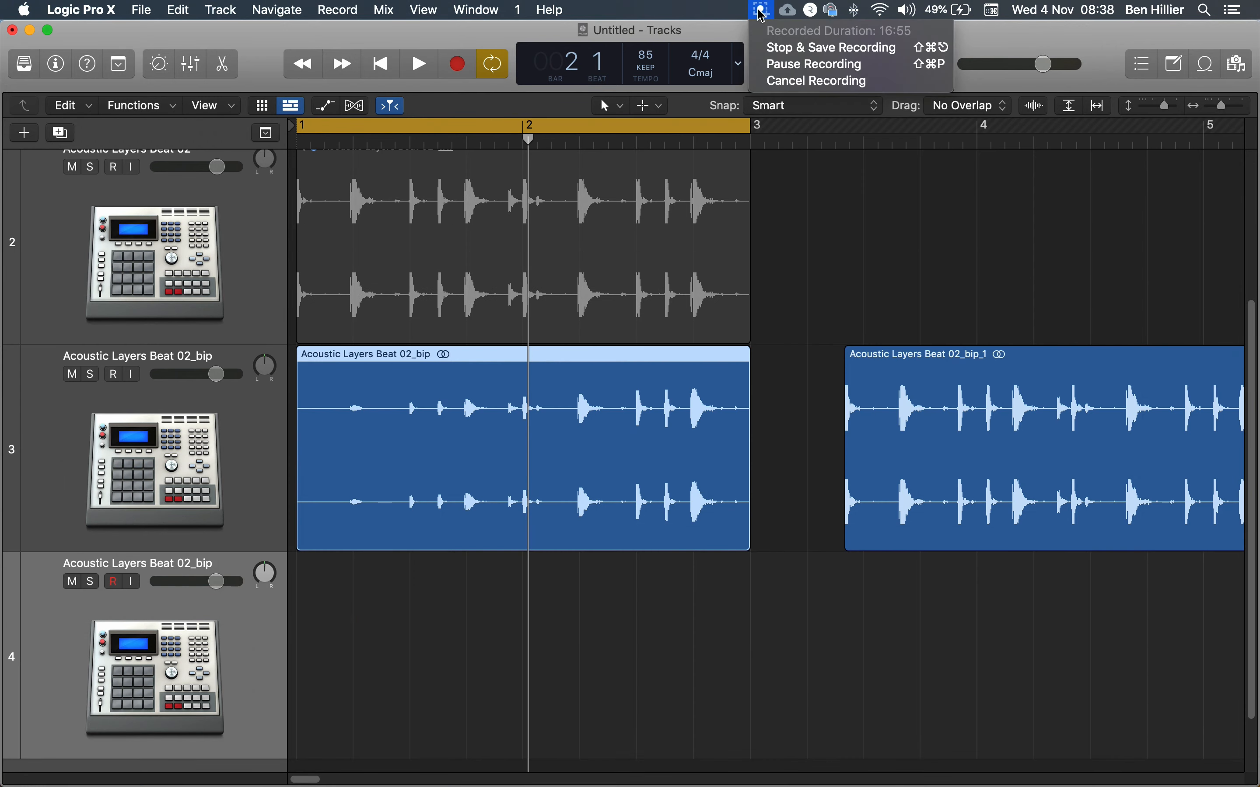